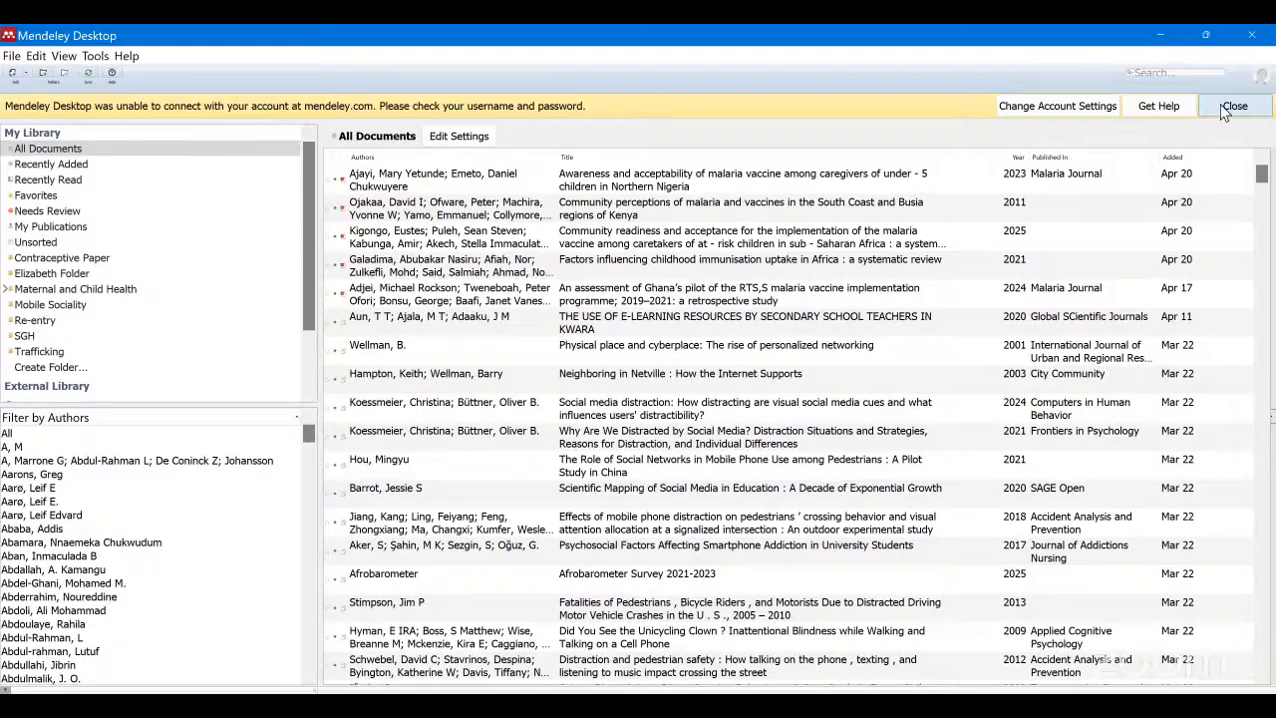
Dismiss the account connection notice and check the available Mendeley tools for the MS Word plugin
click(1232, 106)
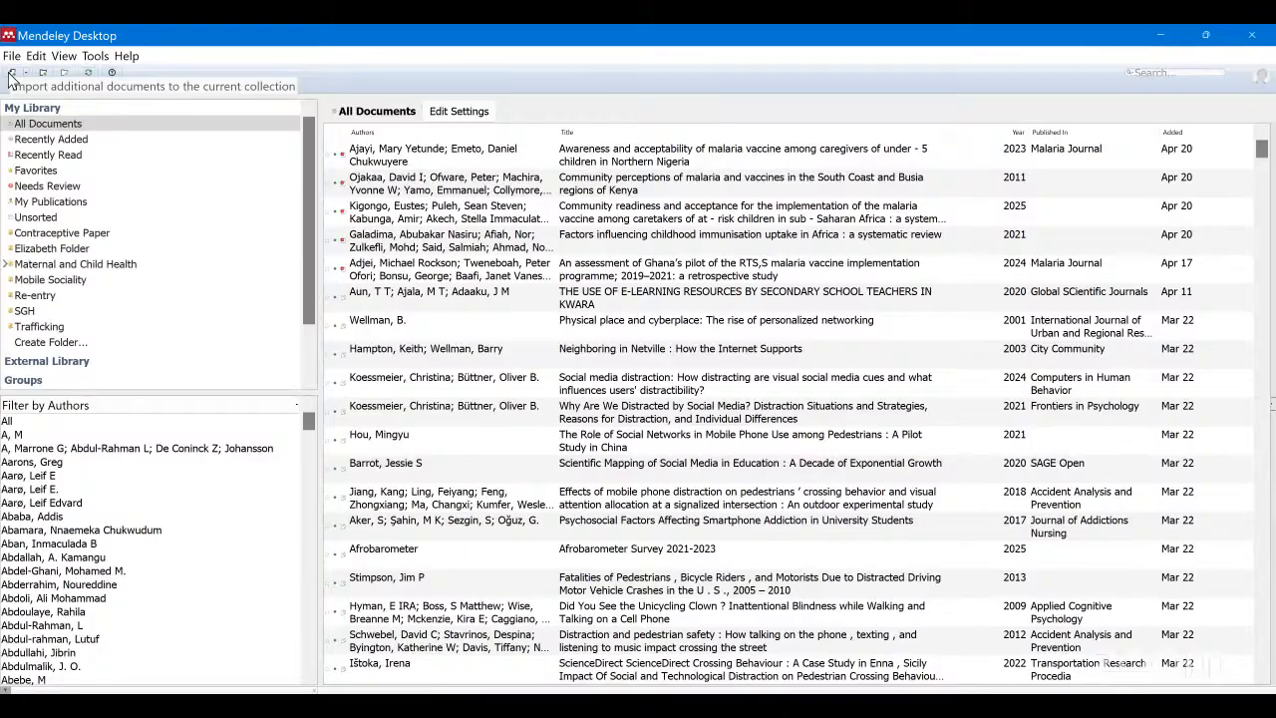
click(95, 56)
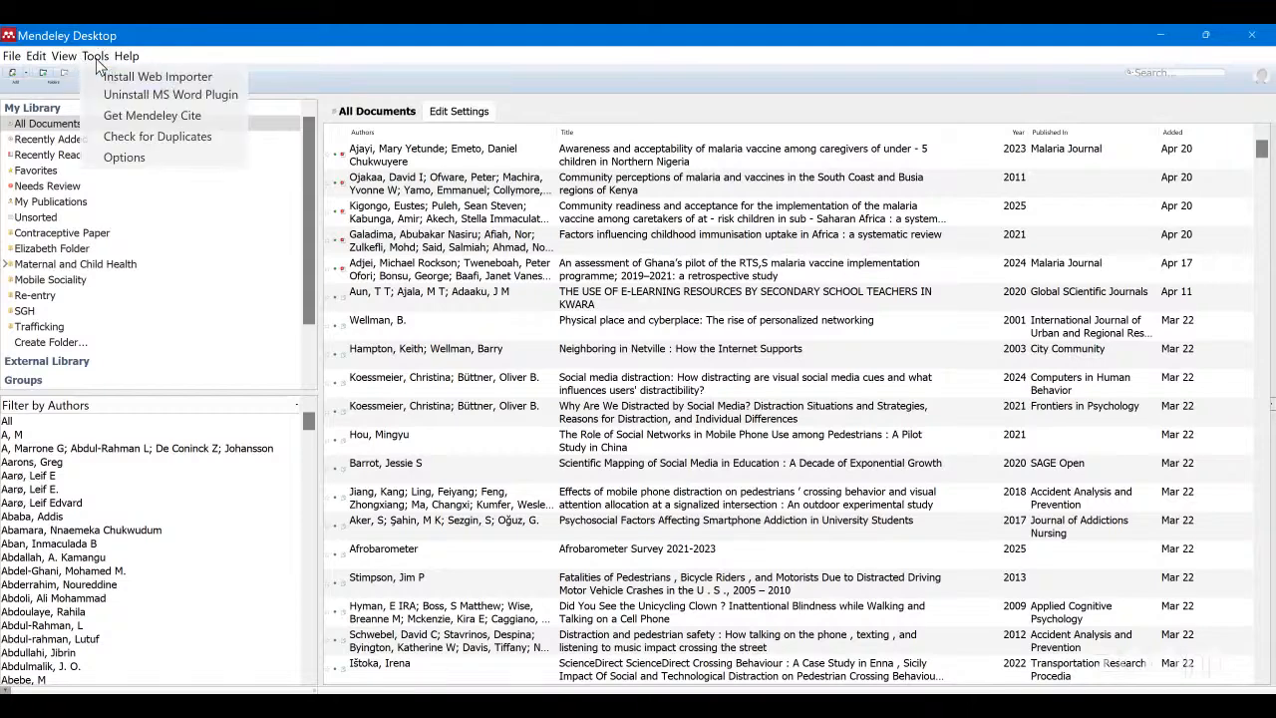
click(143, 103)
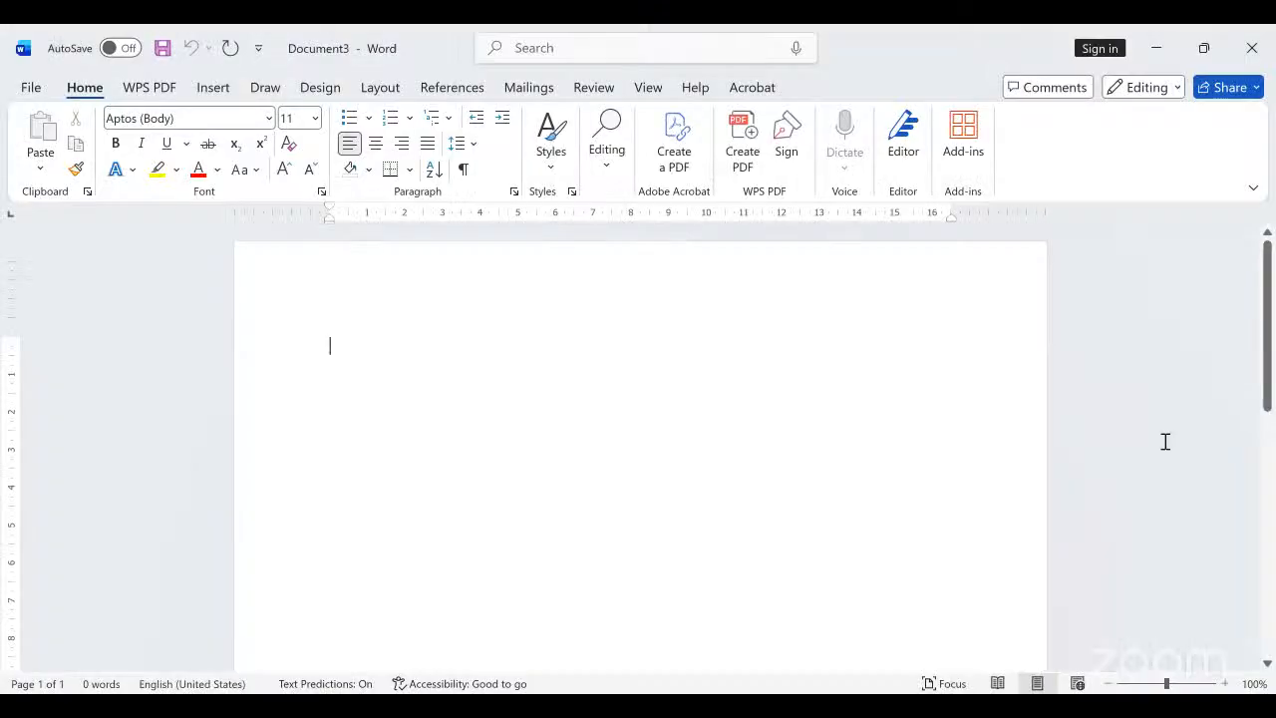
Switch to the blank Word document and write the heading "Health System barriers to malaria Vaccine"
text(Health)
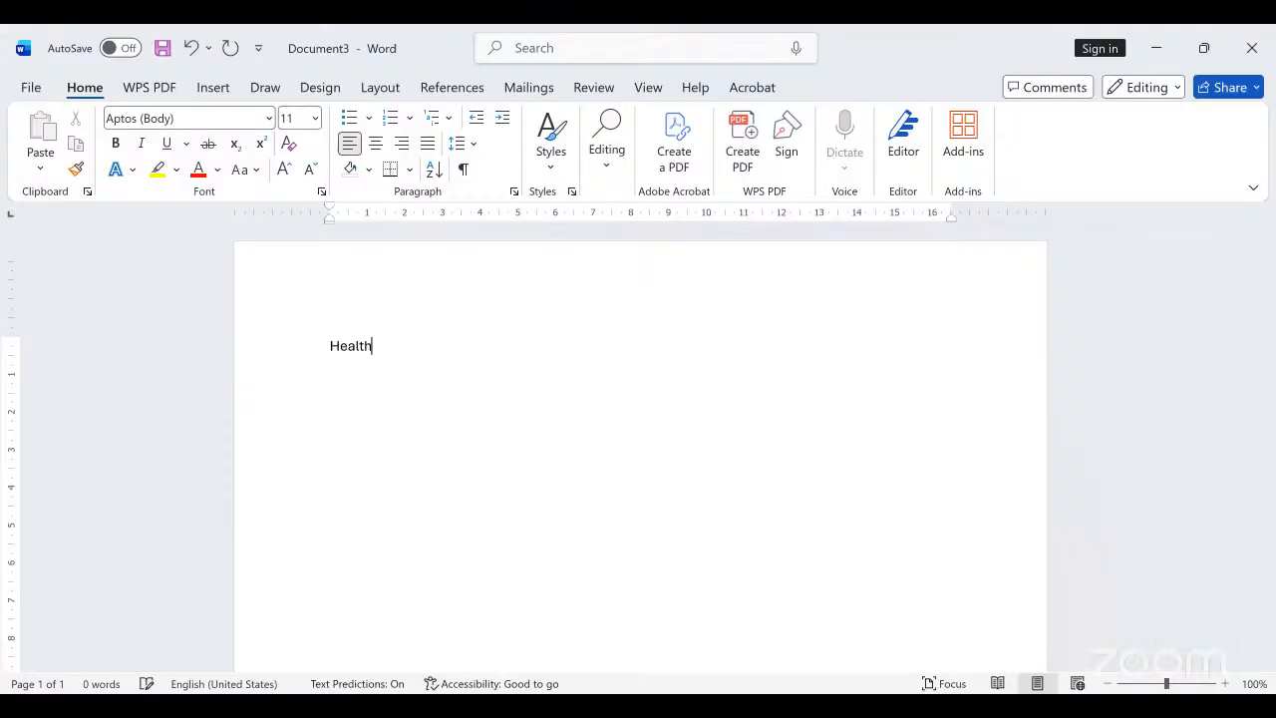
text( S)
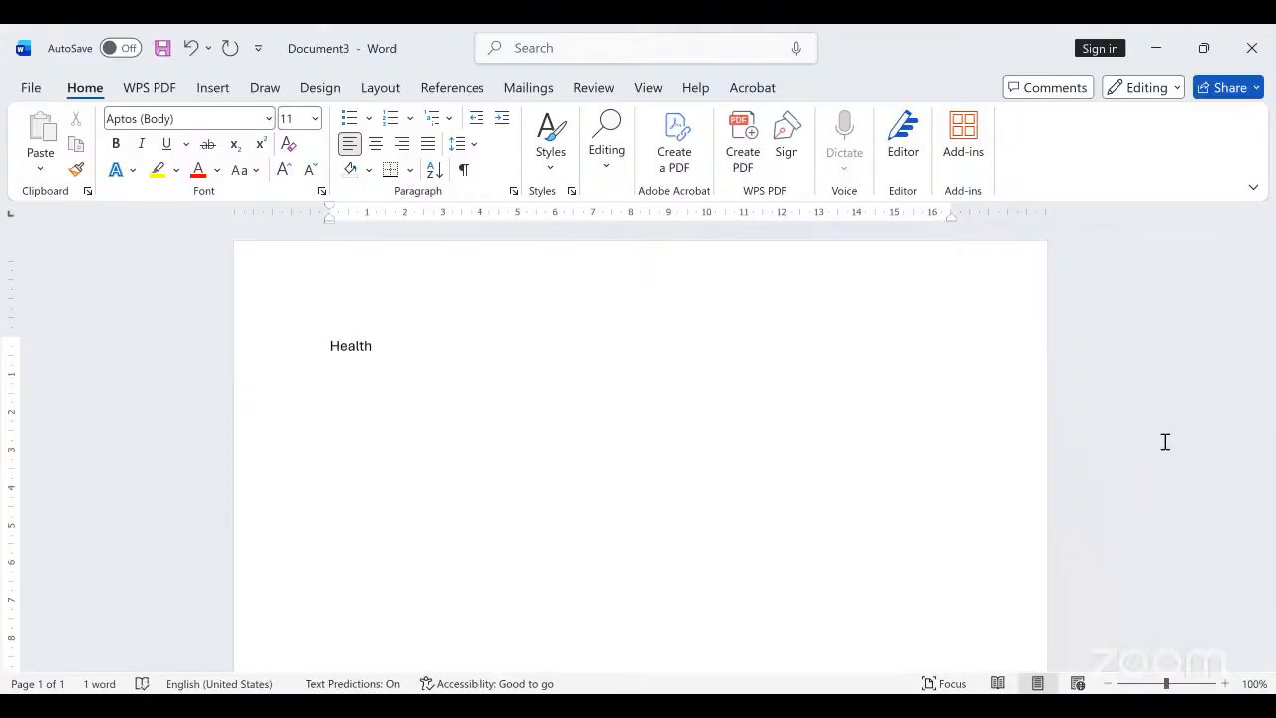
text(y)
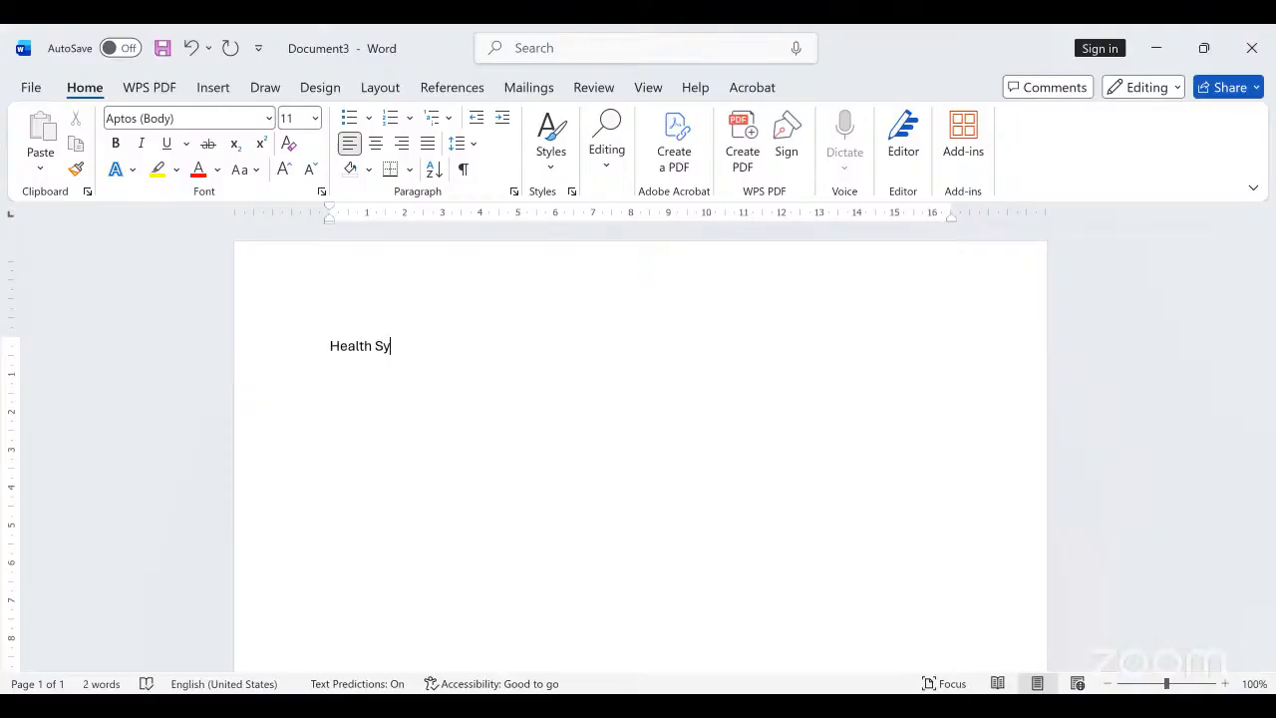
text(stem barriers to  ma)
key(BackSpace)
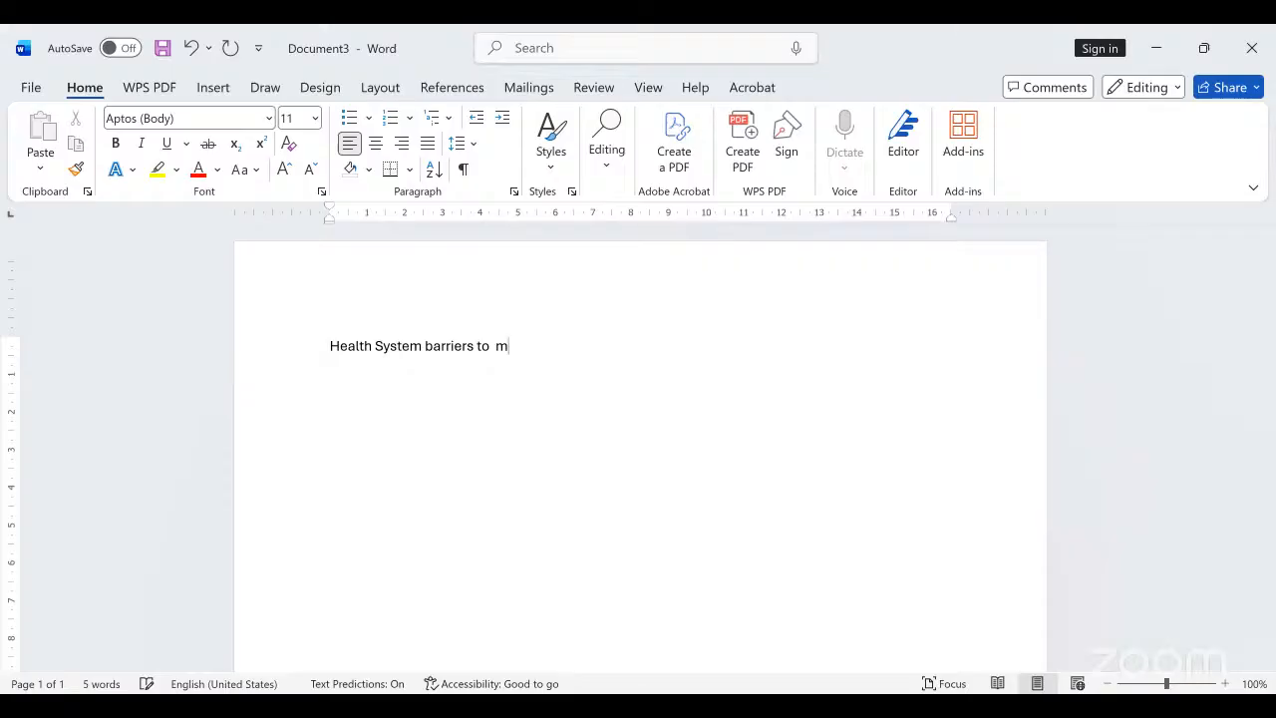
text(alaria Vaccine)
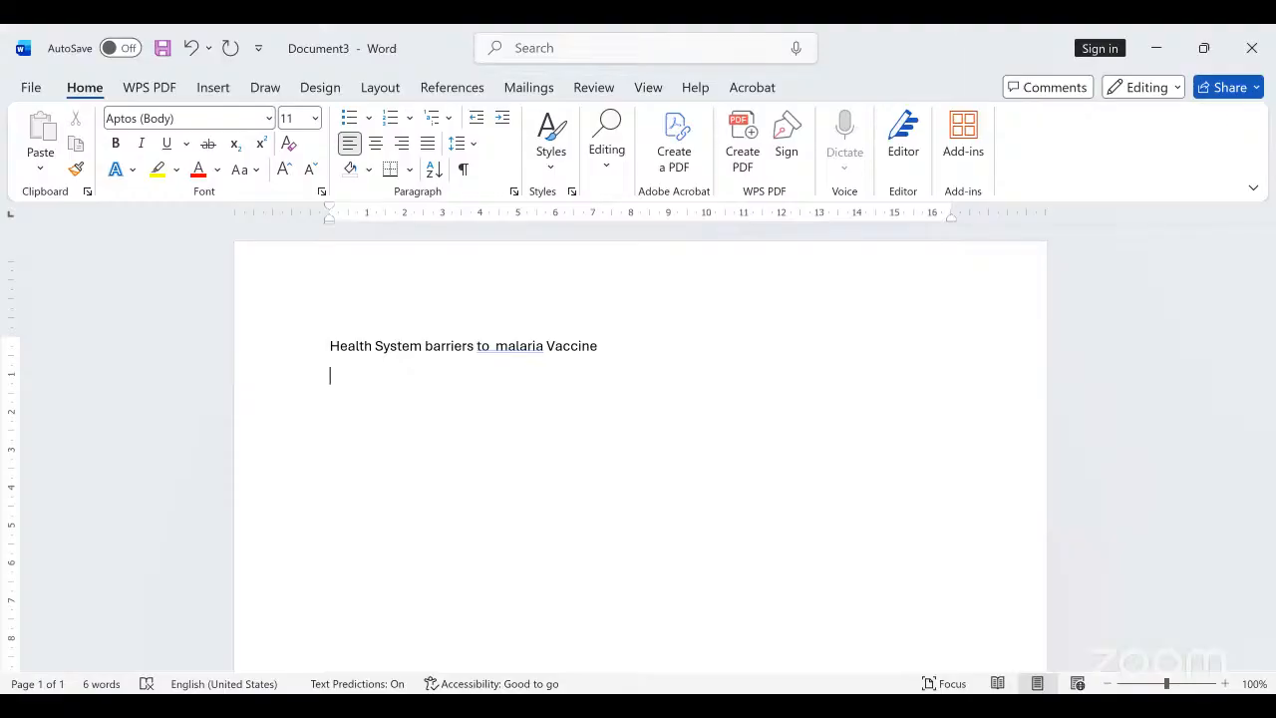
Below the heading, start a paragraph with "Participants submitted that there various barriers to"
text(Sev)
key(BackSpace)
key(BackSpace)
key(BackSpace)
key(BackSpace)
key(Return)
text(Participants sublitte)
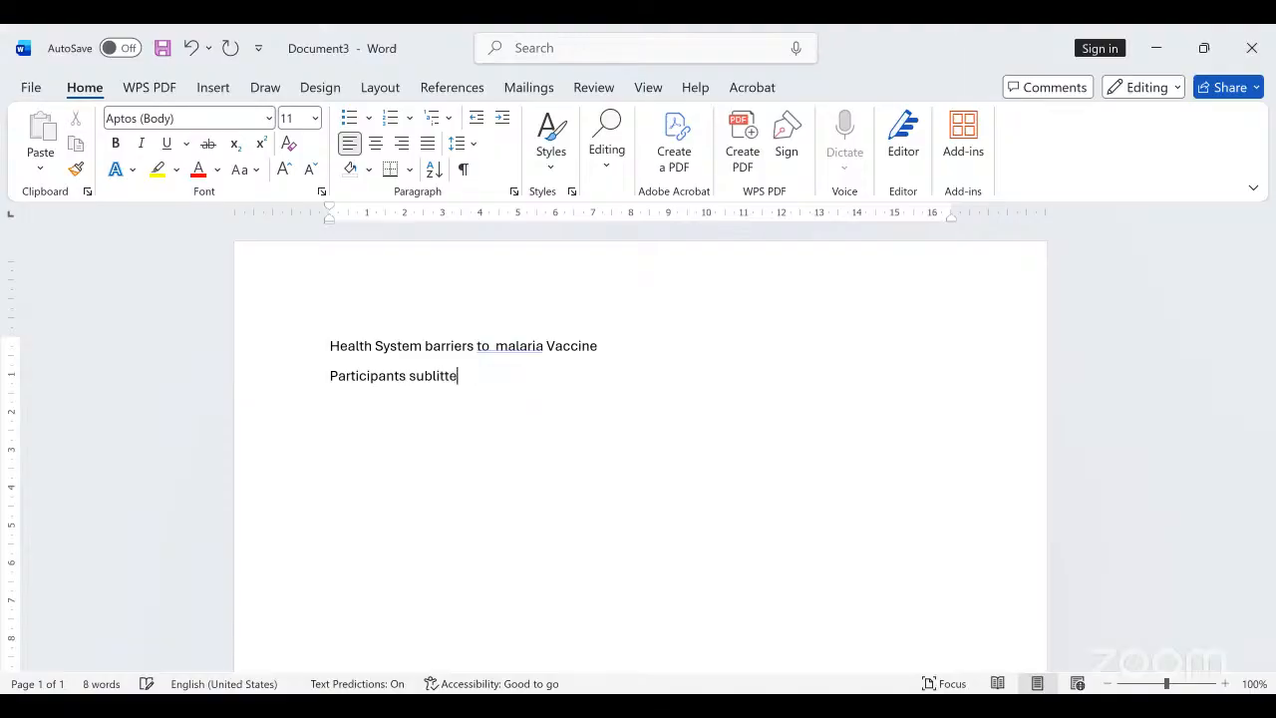
key(BackSpace)
key(BackSpace)
key(BackSpace)
key(BackSpace)
key(BackSpace)
text(mitted that tha)
key(BackSpace)
text(ere v)
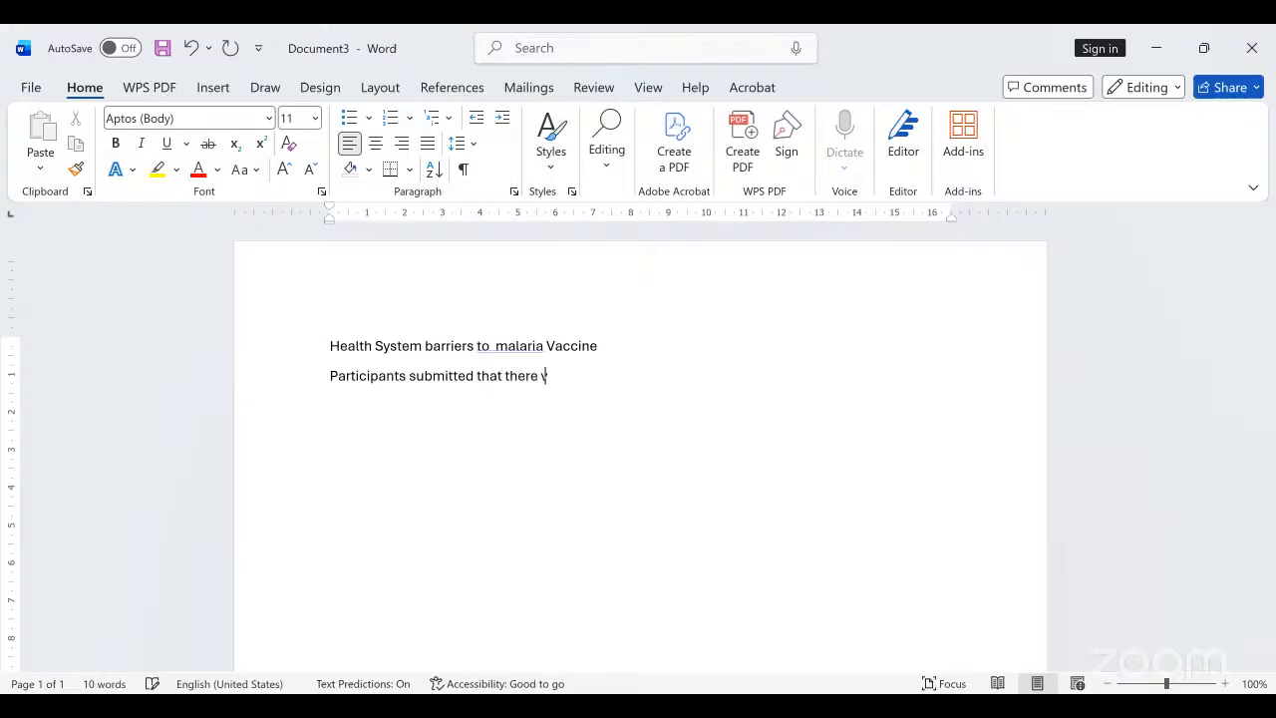
text(arious barri)
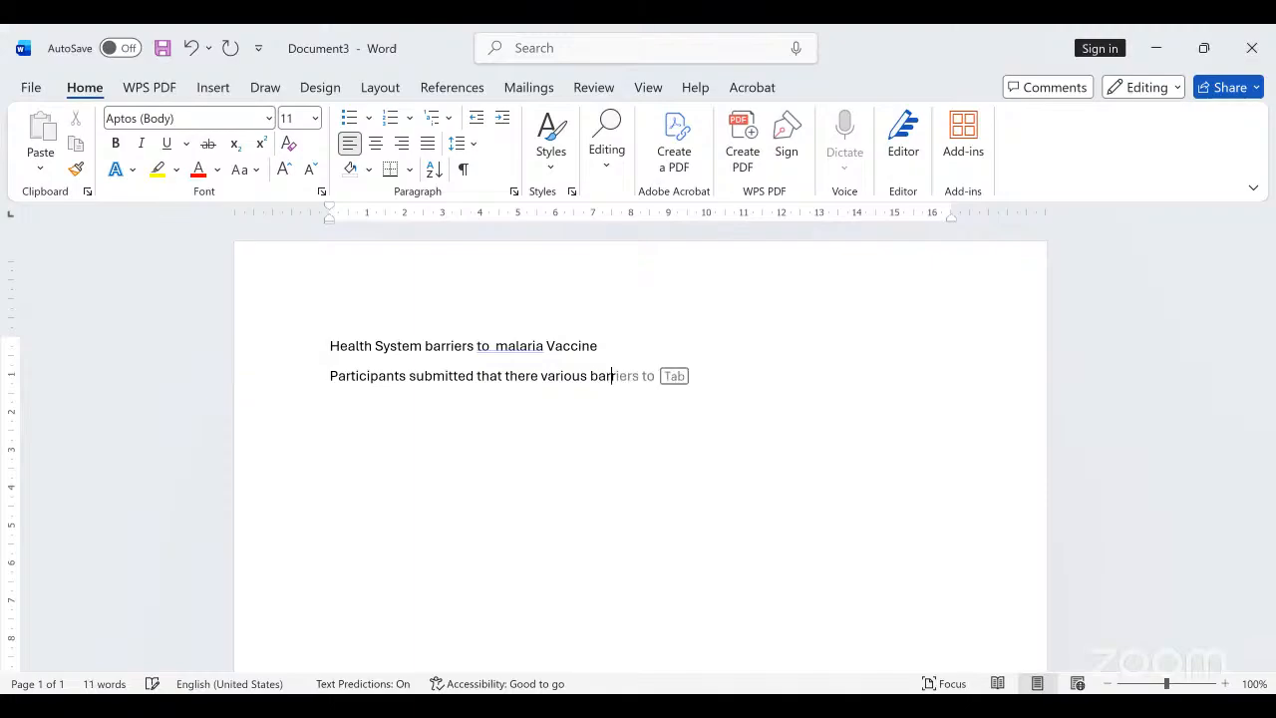
text(ers to hea)
Complete the paragraph's first sentence with "deploy,ent of mV."
text(lth)
key(BackSpace)
key(BackSpace)
key(BackSpace)
key(BackSpace)
key(BackSpace)
key(BackSpace)
key(BackSpace)
text(the de)
key(BackSpace)
key(BackSpace)
key(BackSpace)
key(BackSpace)
key(BackSpace)
key(BackSpace)
text(deploy,ent of m)
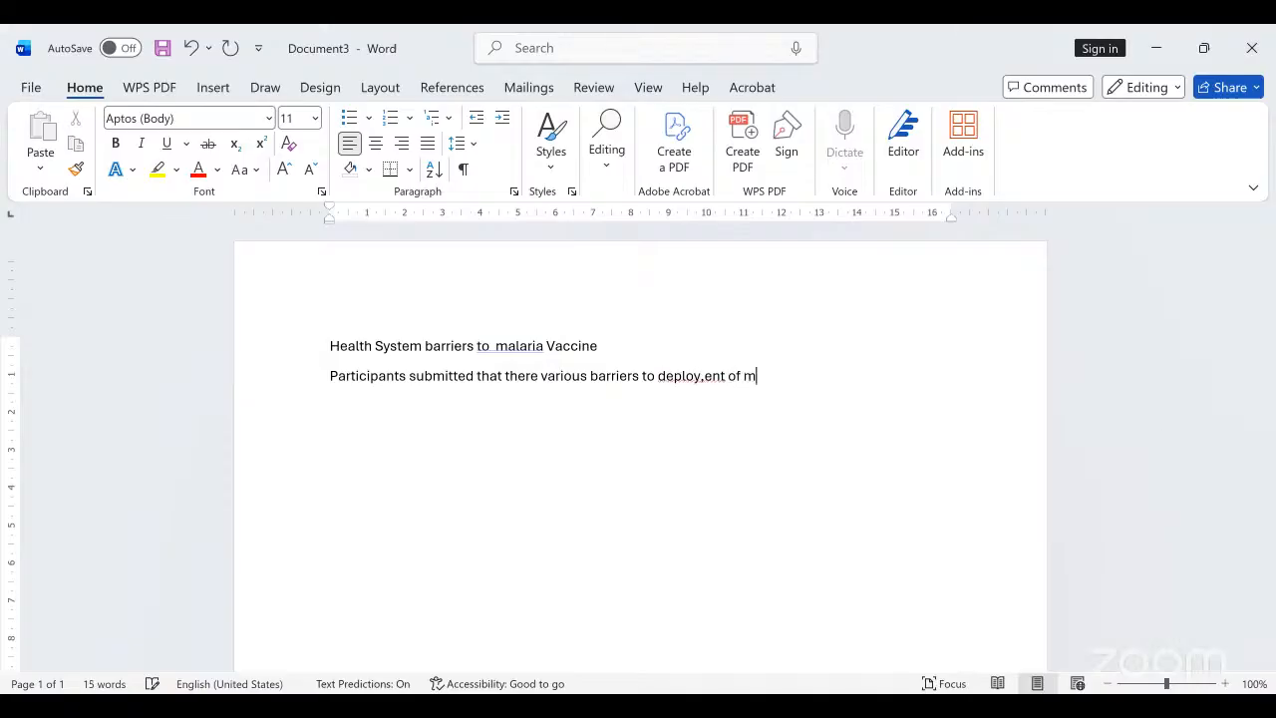
text(V. This i)
Write the second sentence as "This is supported by a study in Ghana and Kenya"
text(s siupp)
text(o)
key(BackSpace)
key(BackSpace)
key(BackSpace)
key(BackSpace)
key(BackSpace)
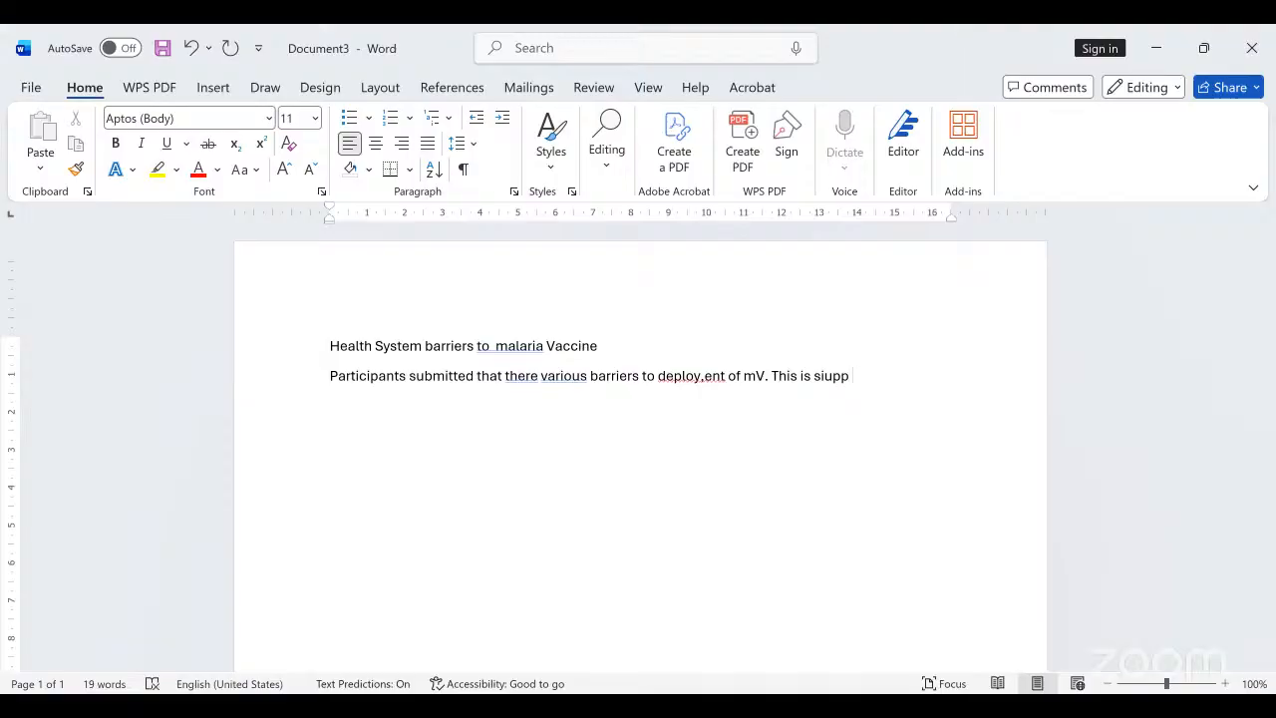
text(uppo)
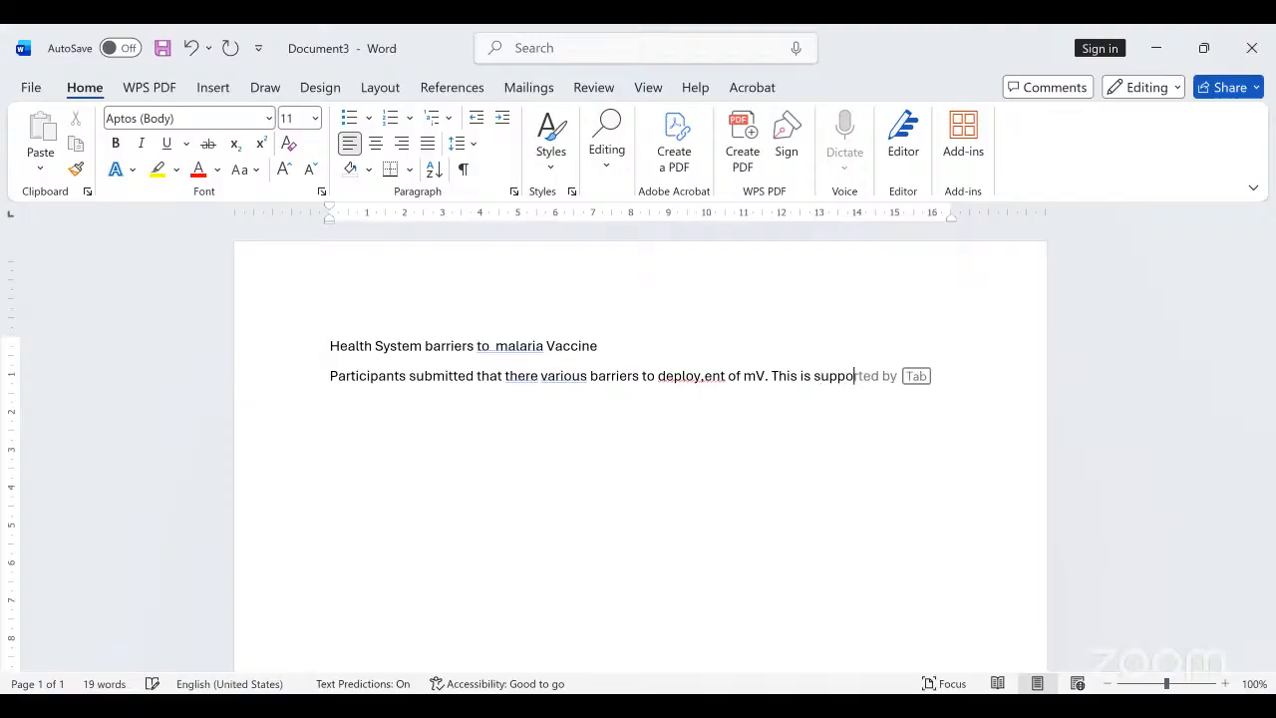
text(rted by a study in Ghana a)
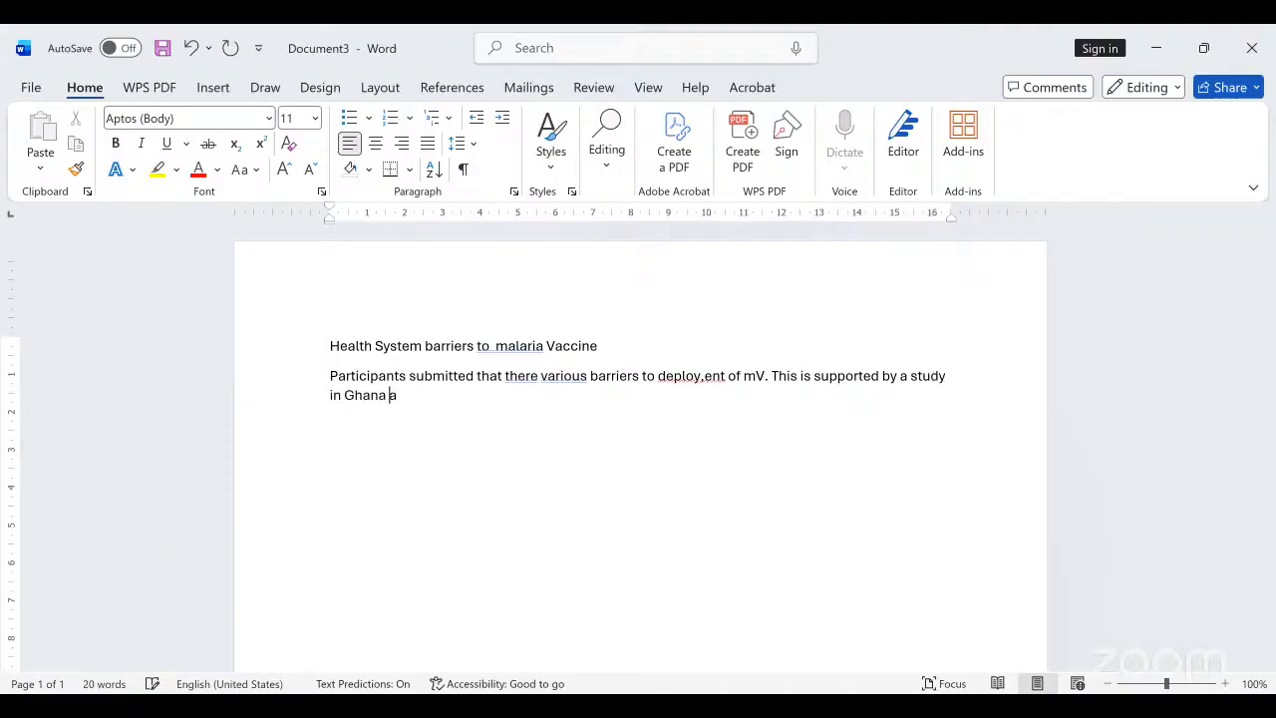
text(nd Kenya)
Add a space after "Ghana" and correct "deploy,ent" to "deployment" in the first sentence
click(390, 396)
click(707, 380)
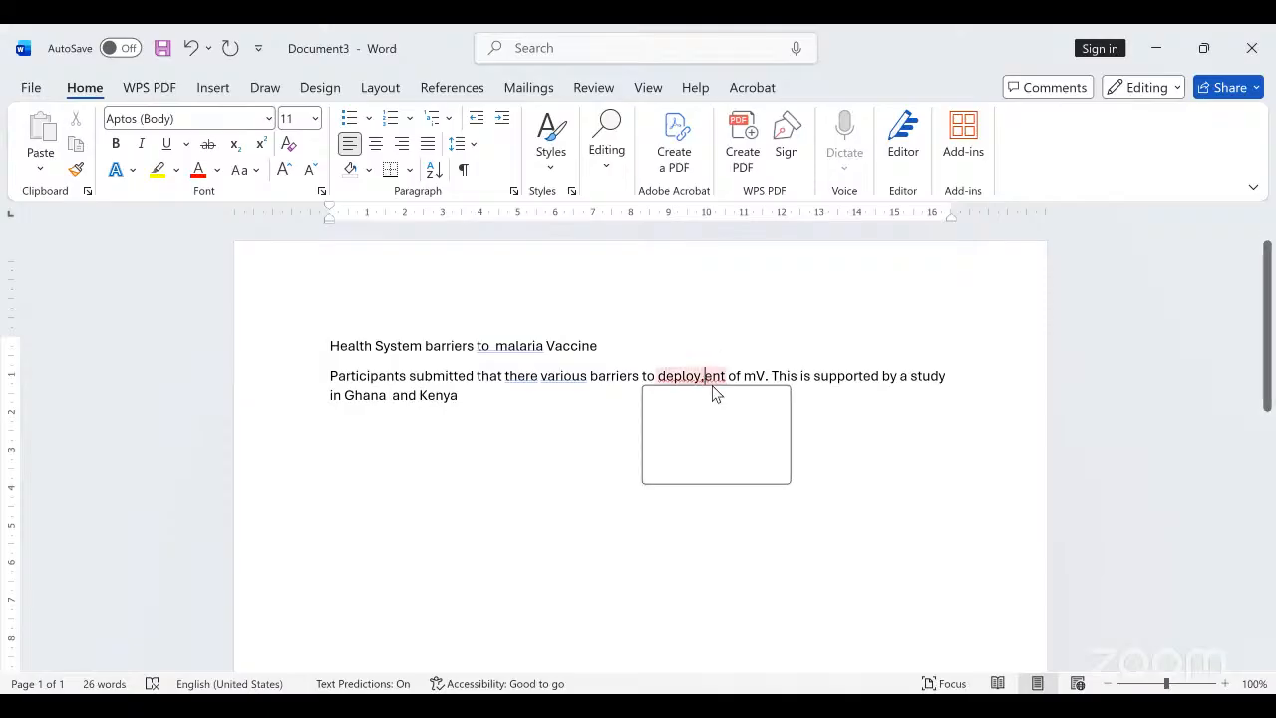
key(BackSpace)
text(m)
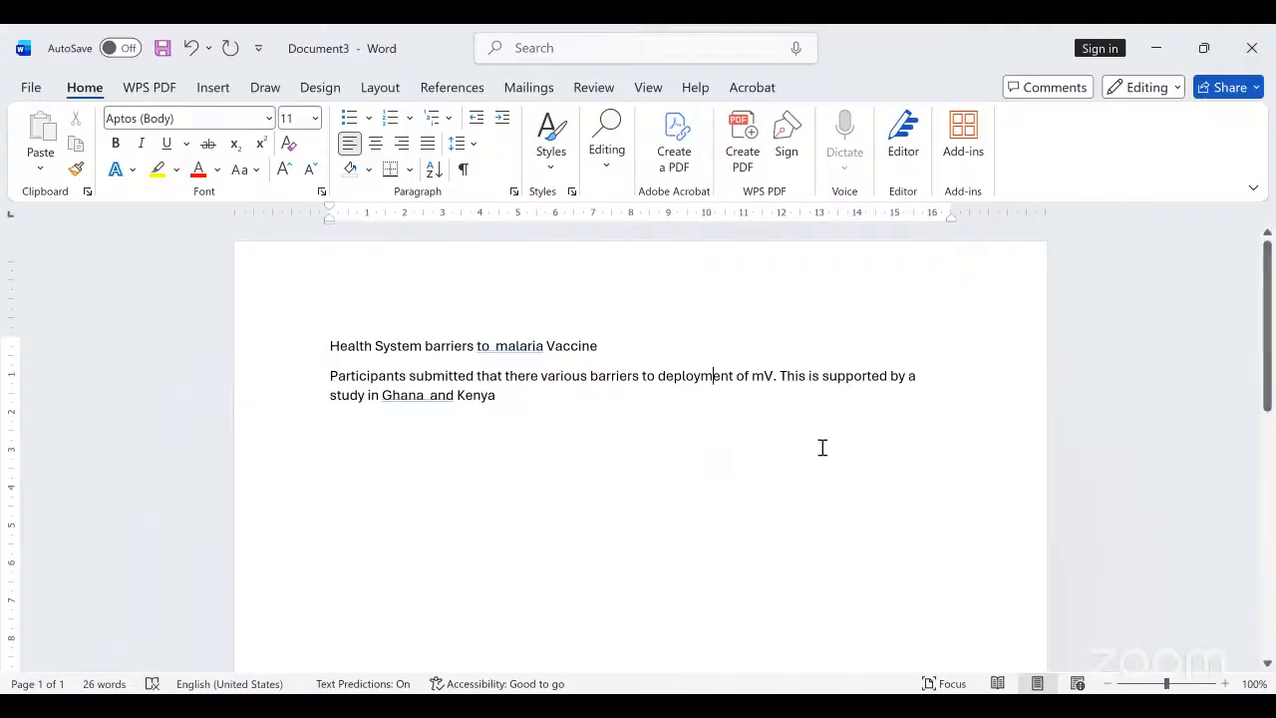
Insert a Mendeley citation of the 2023 source directly after "Ghana" in the second sentence
drag(383, 395, 436, 398)
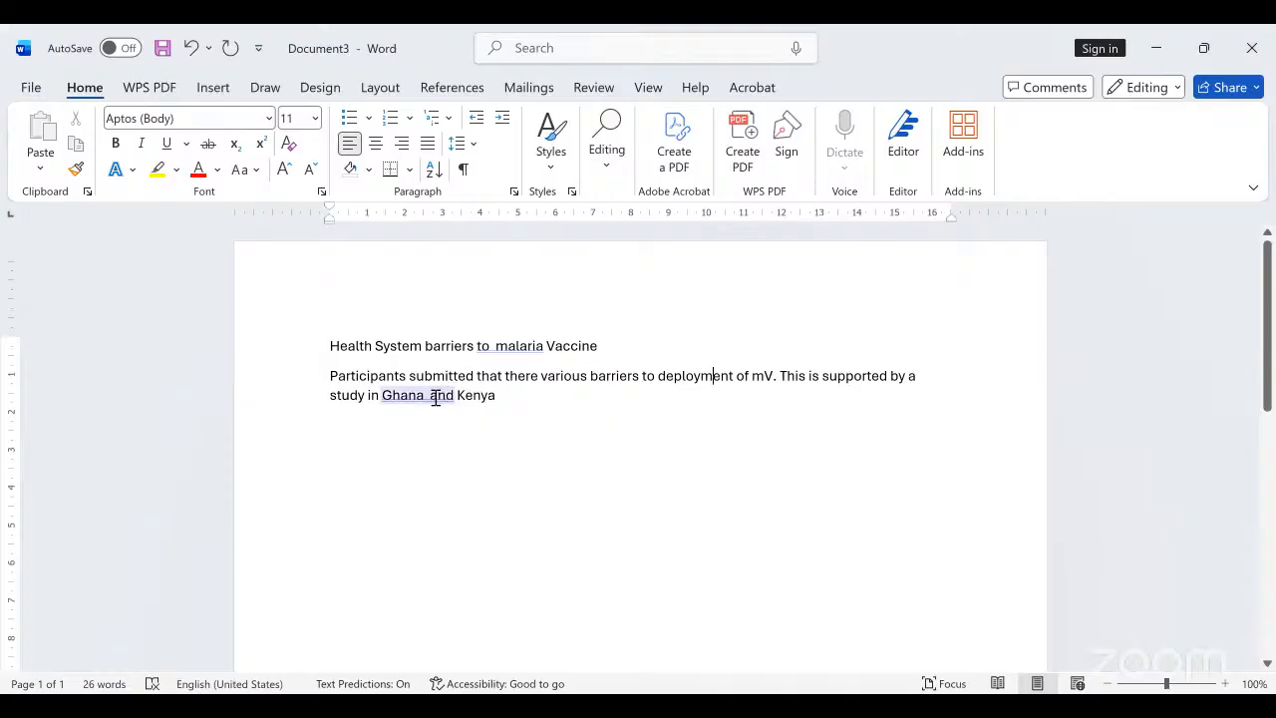
click(430, 397)
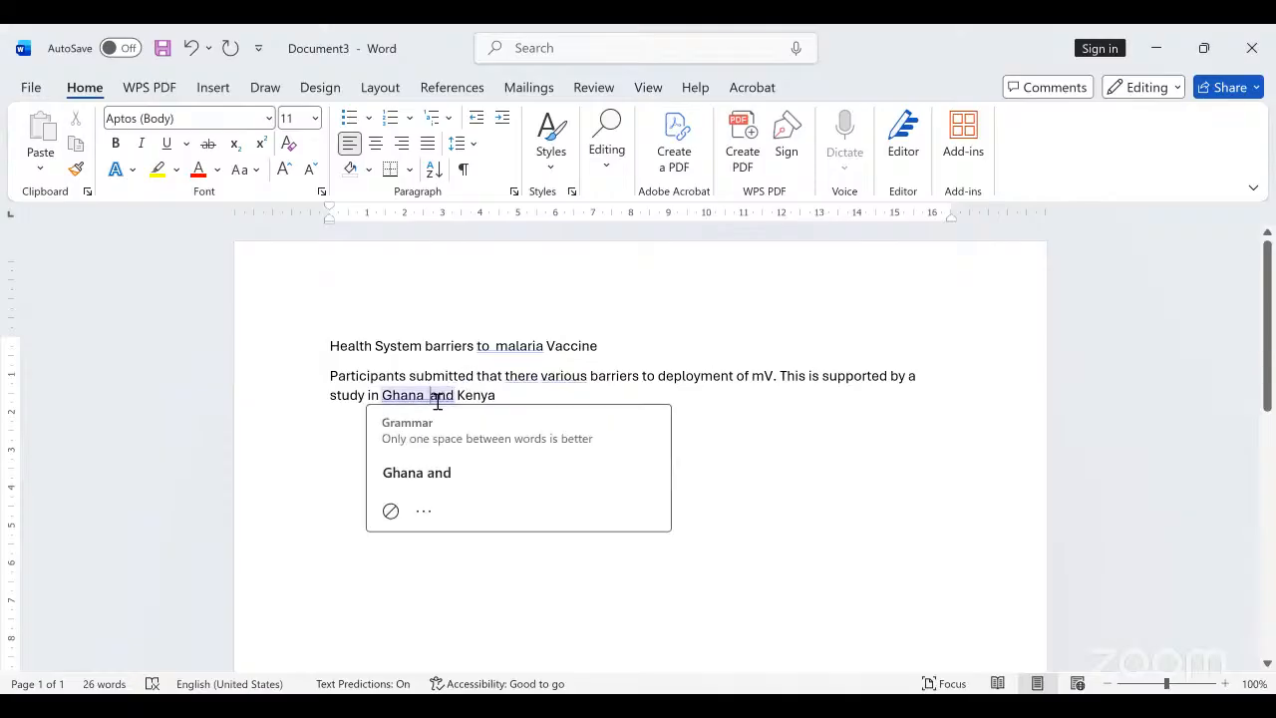
click(828, 529)
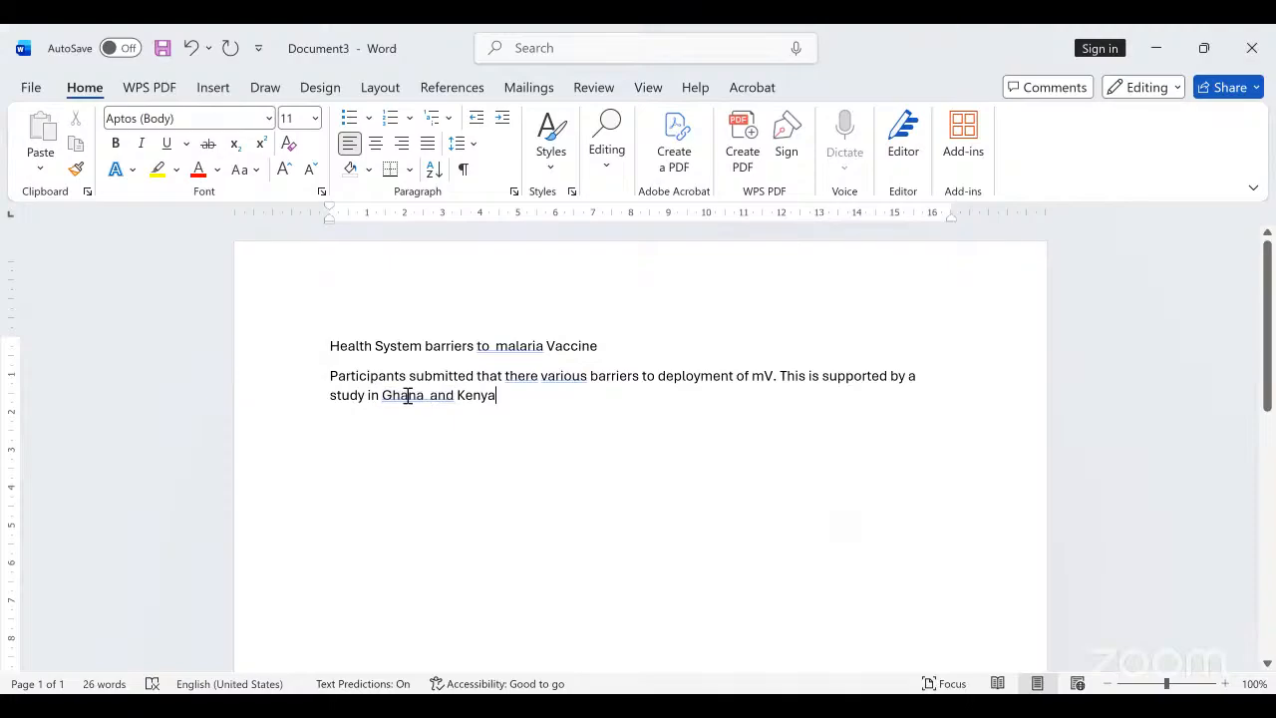
click(431, 397)
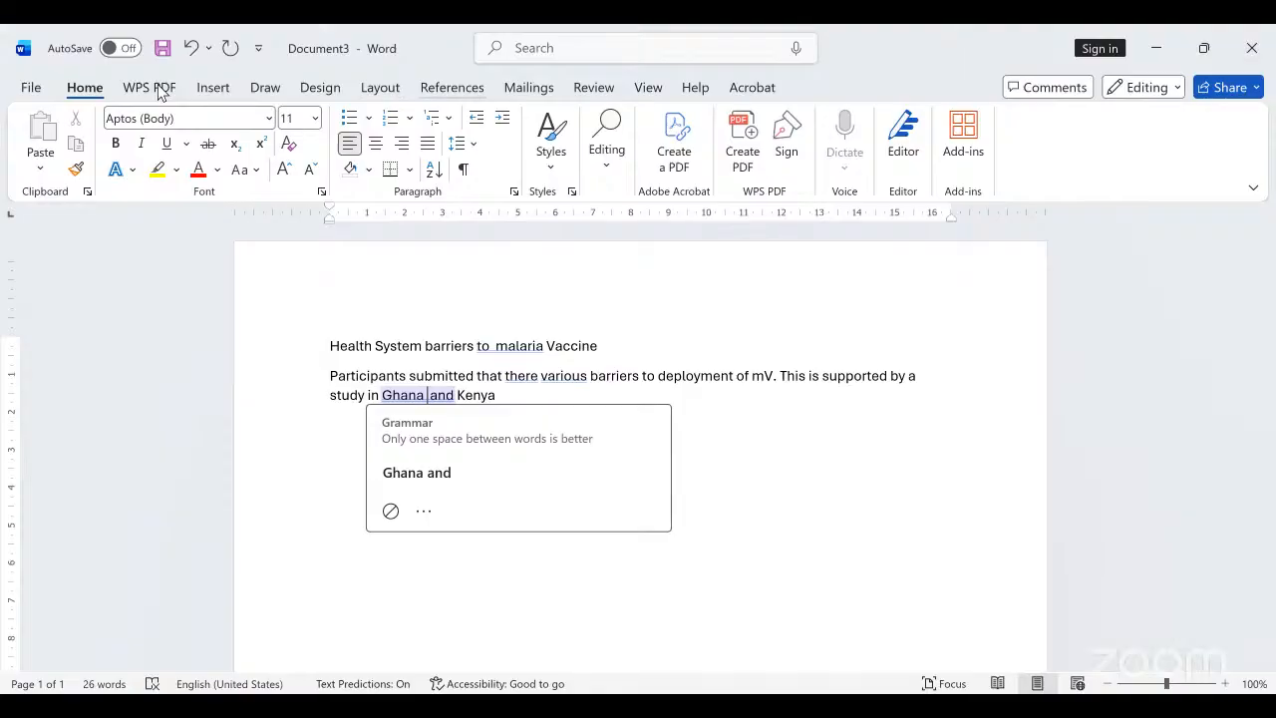
click(452, 88)
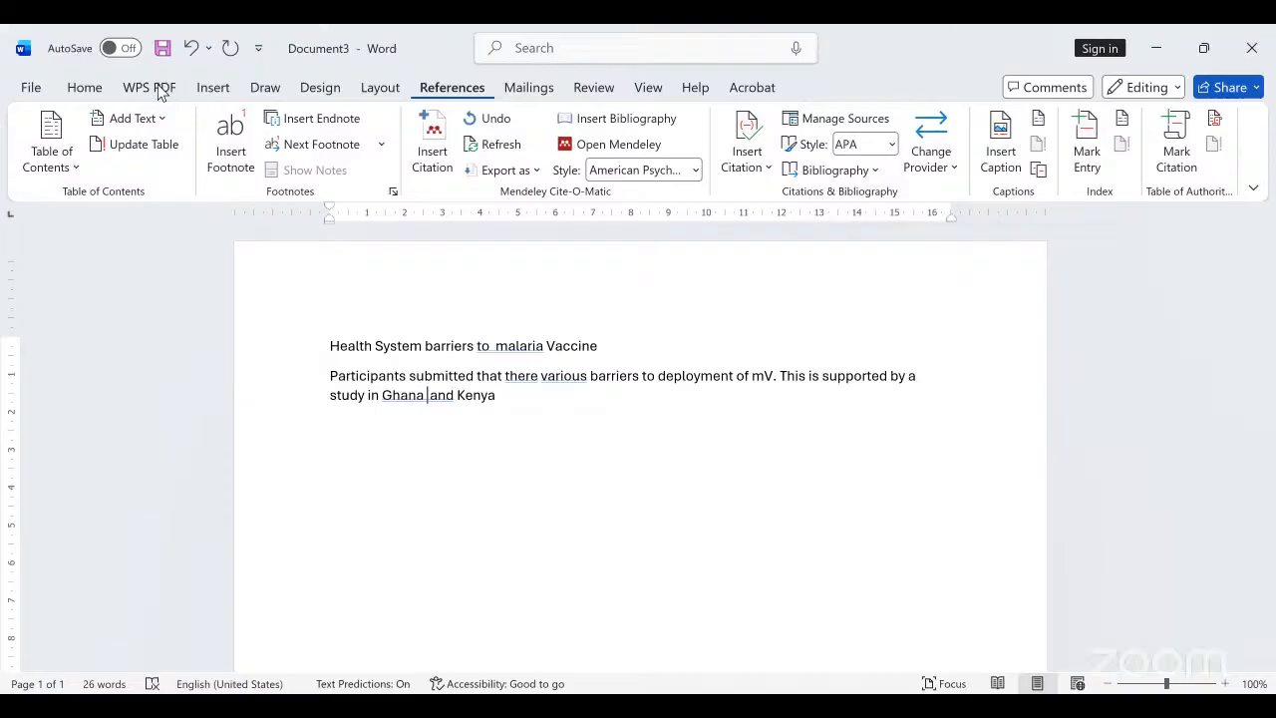
click(442, 149)
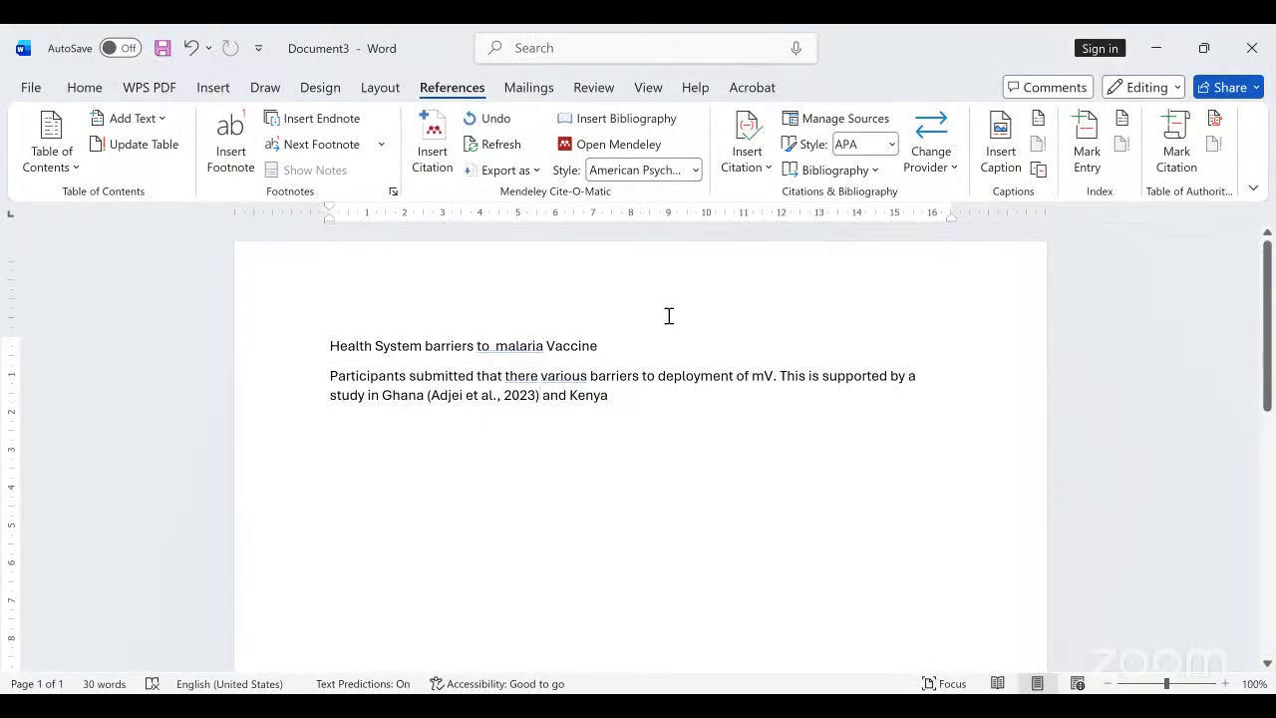
Insert a Mendeley citation of the 2024 source after "Kenya" and end the sentence with a full stop
click(621, 396)
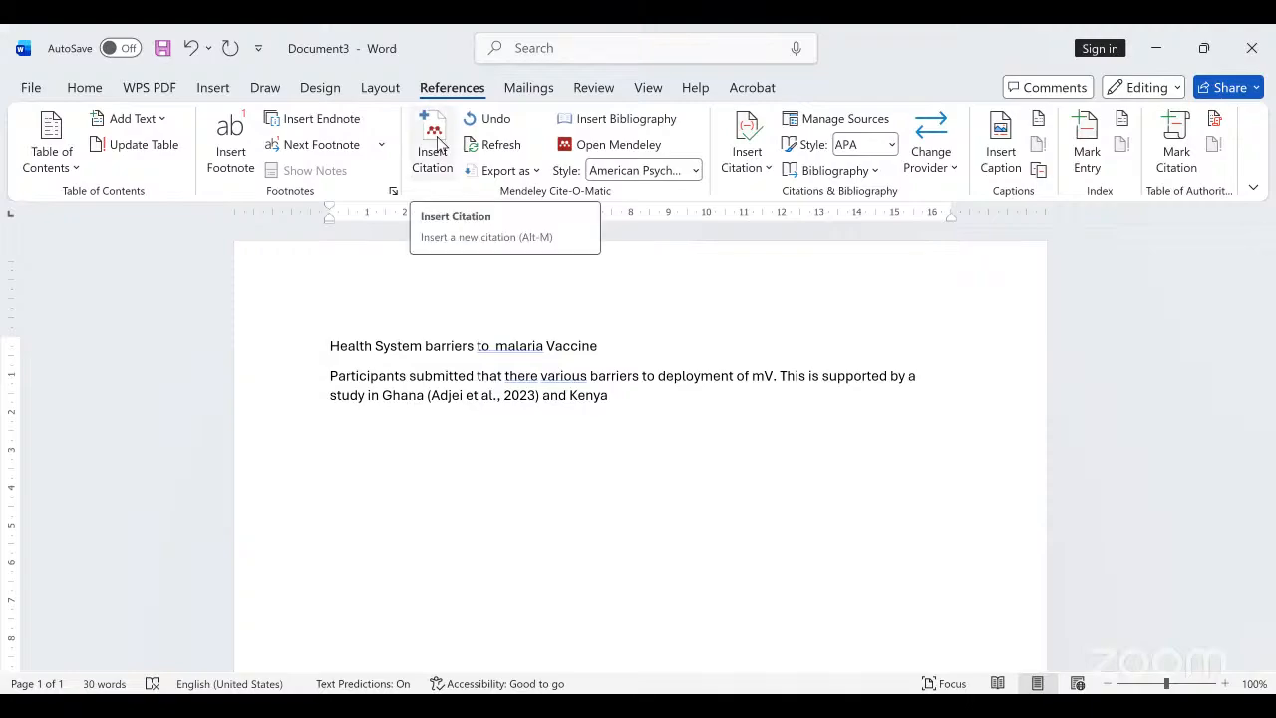
click(439, 142)
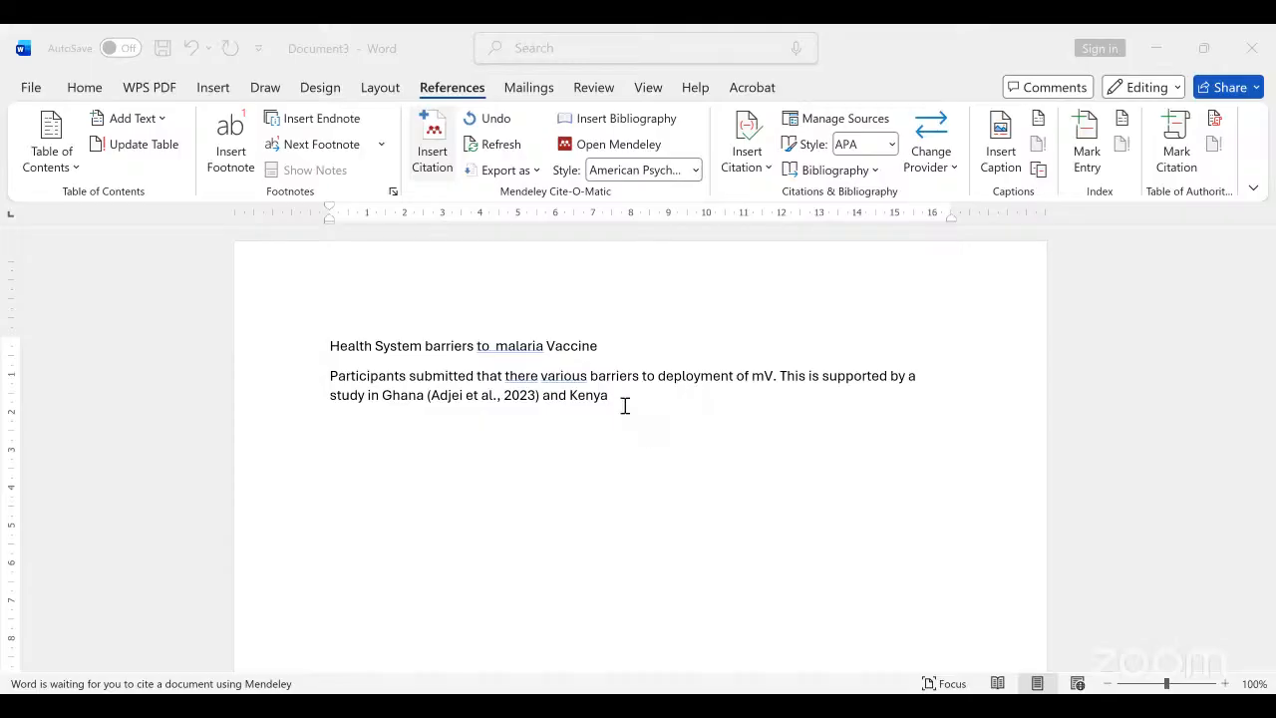
click(420, 149)
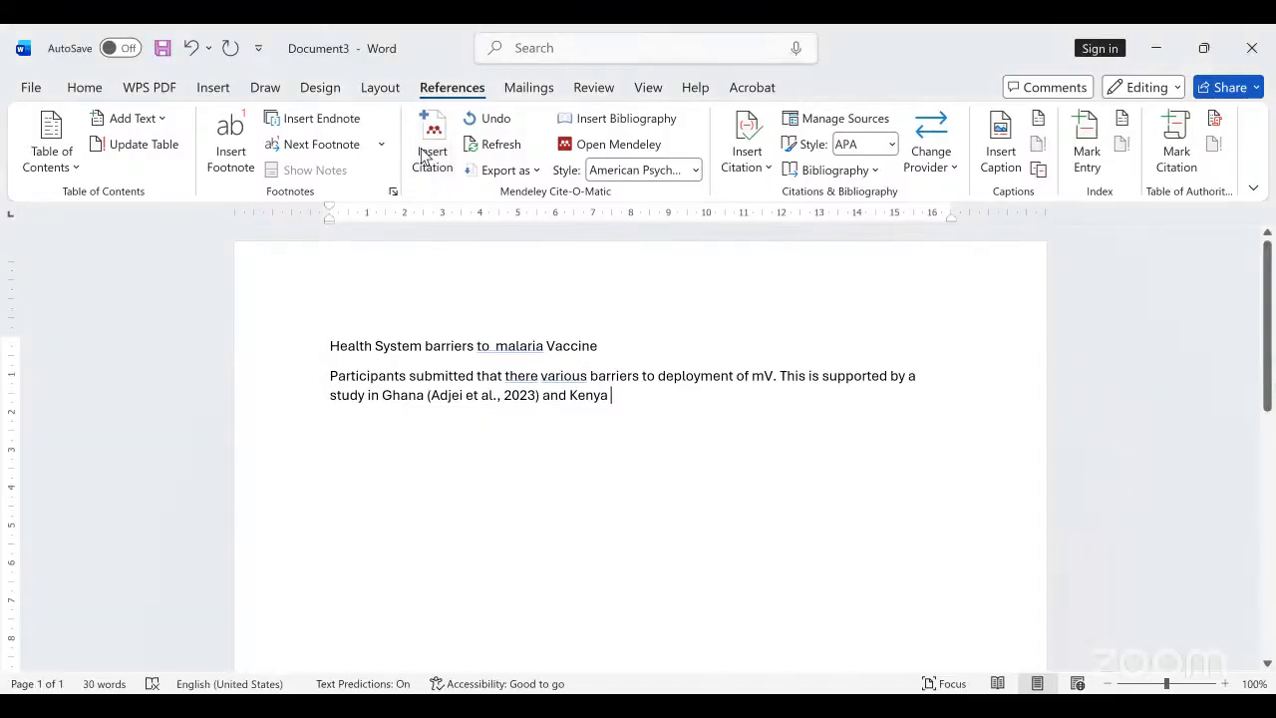
click(421, 154)
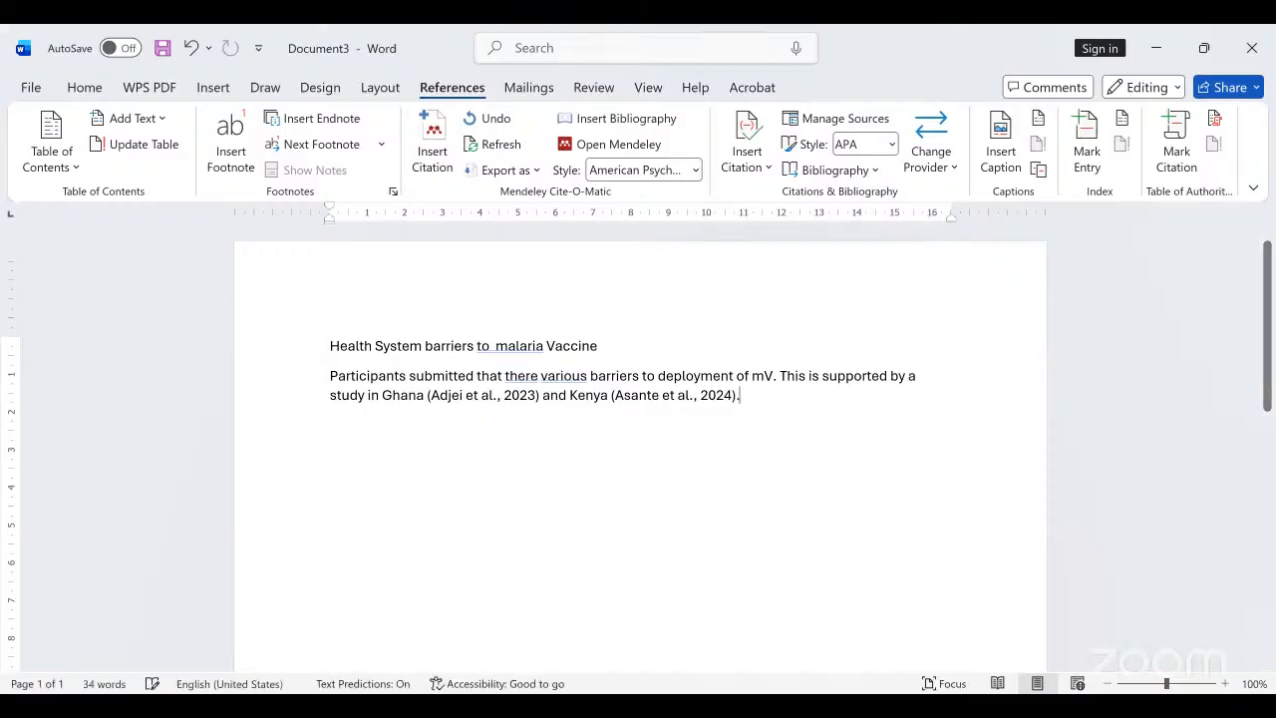
text(.)
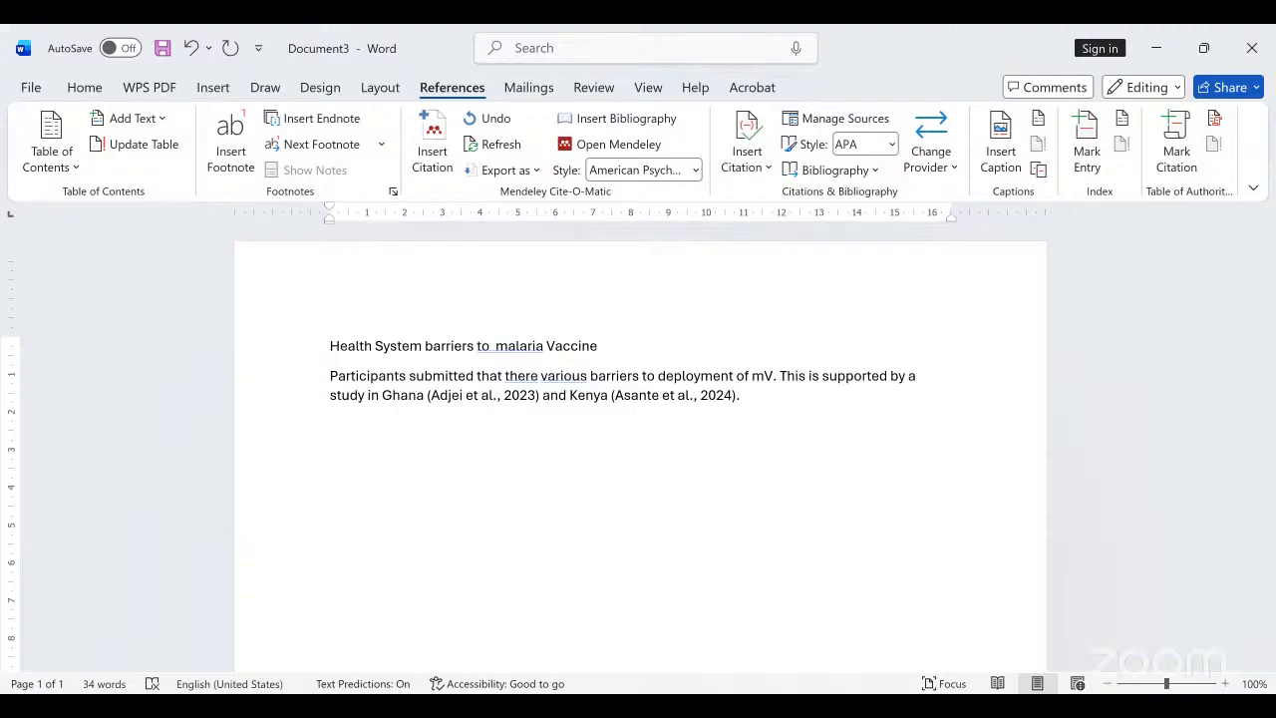
Begin a new sentence with "According to" followed by a Mendeley citation of the 2023 source
text(tnhi)
key(BackSpace)
key(BackSpace)
key(BackSpace)
key(BackSpace)
text(Accotrd)
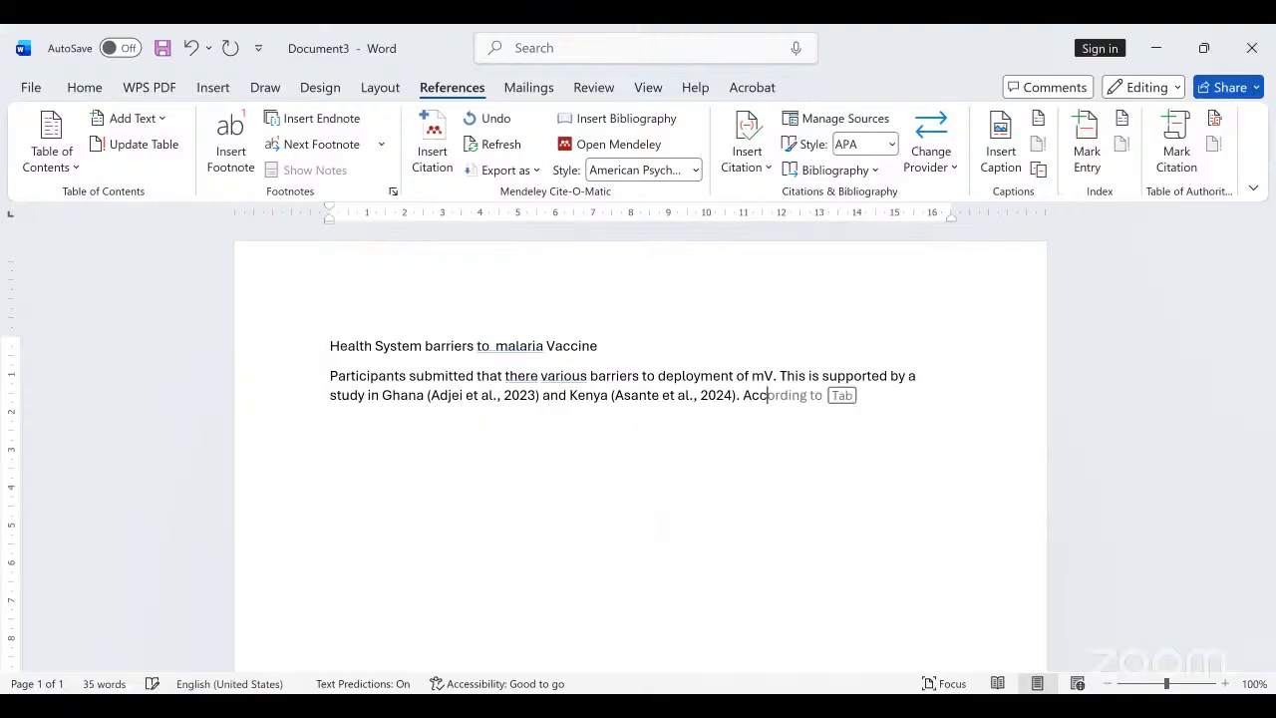
key(BackSpace)
key(BackSpace)
key(BackSpace)
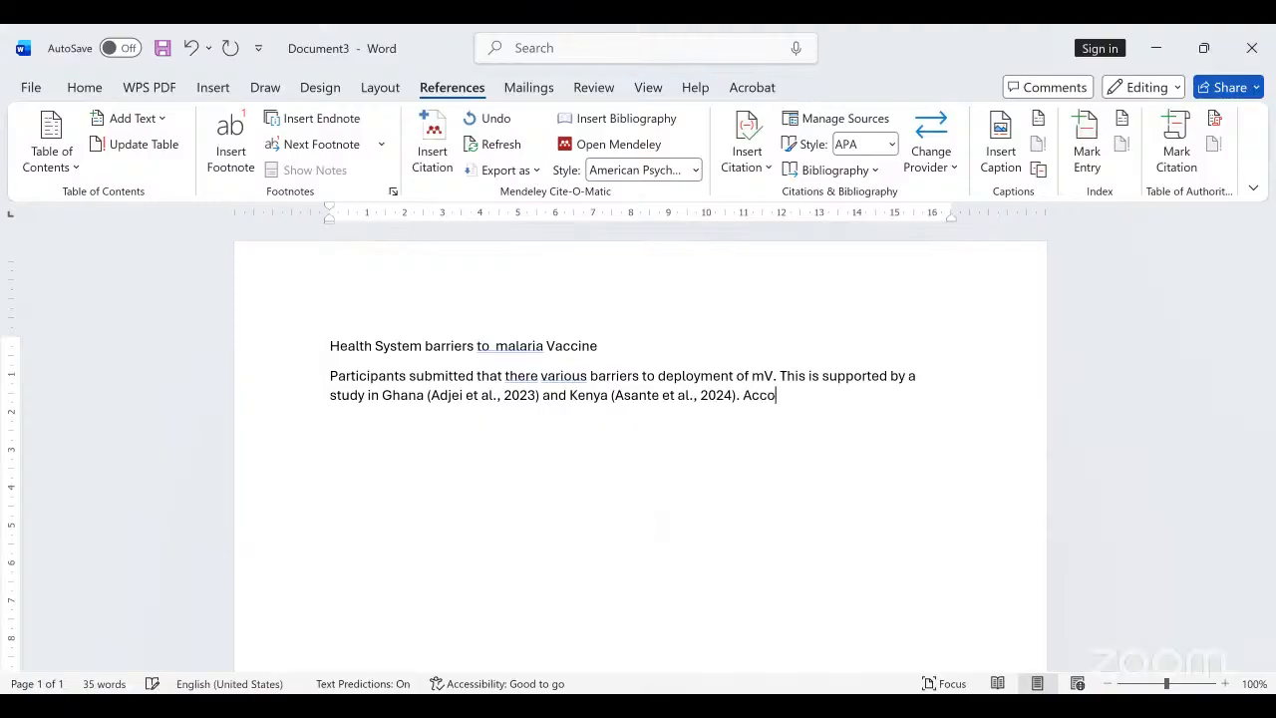
text(rding)
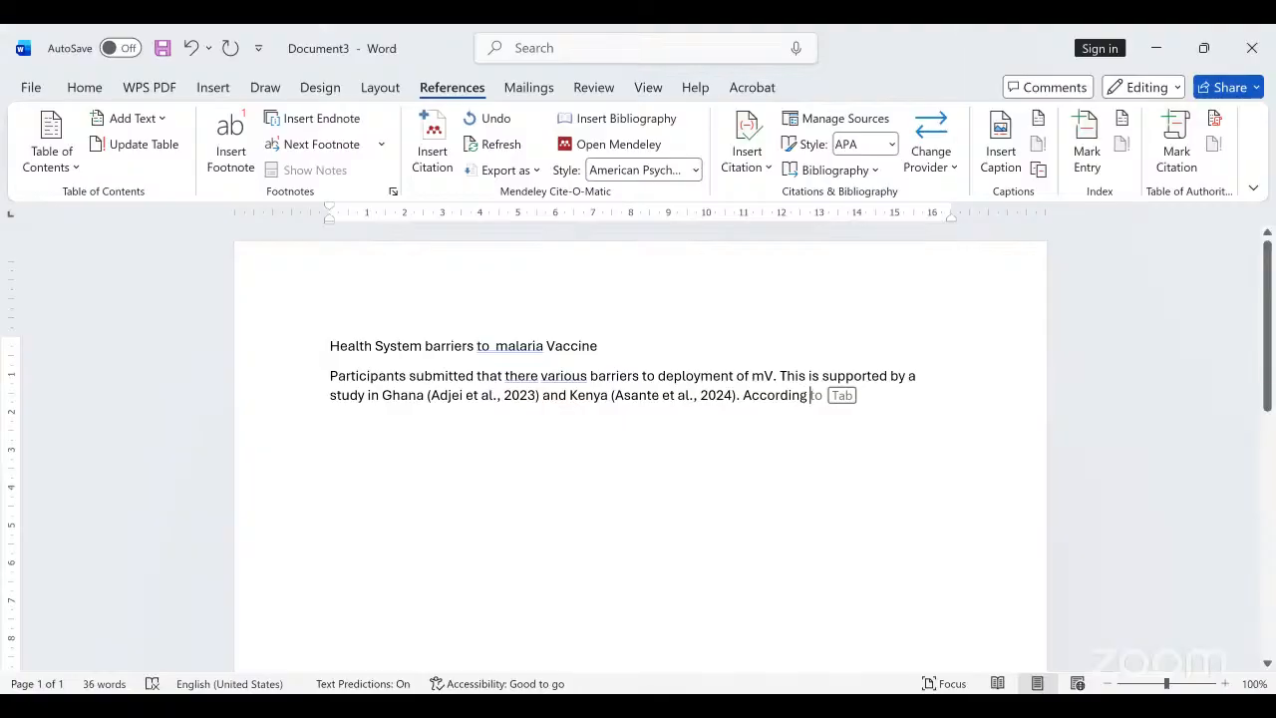
key(Tab)
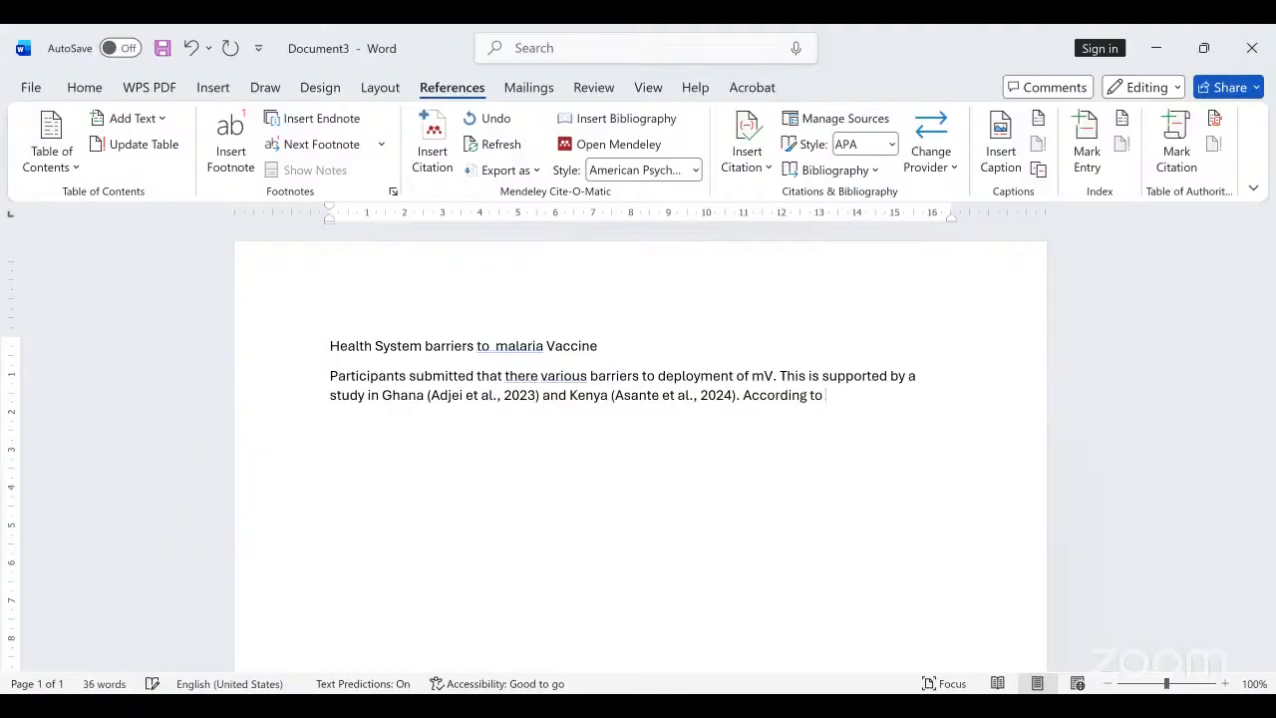
click(427, 164)
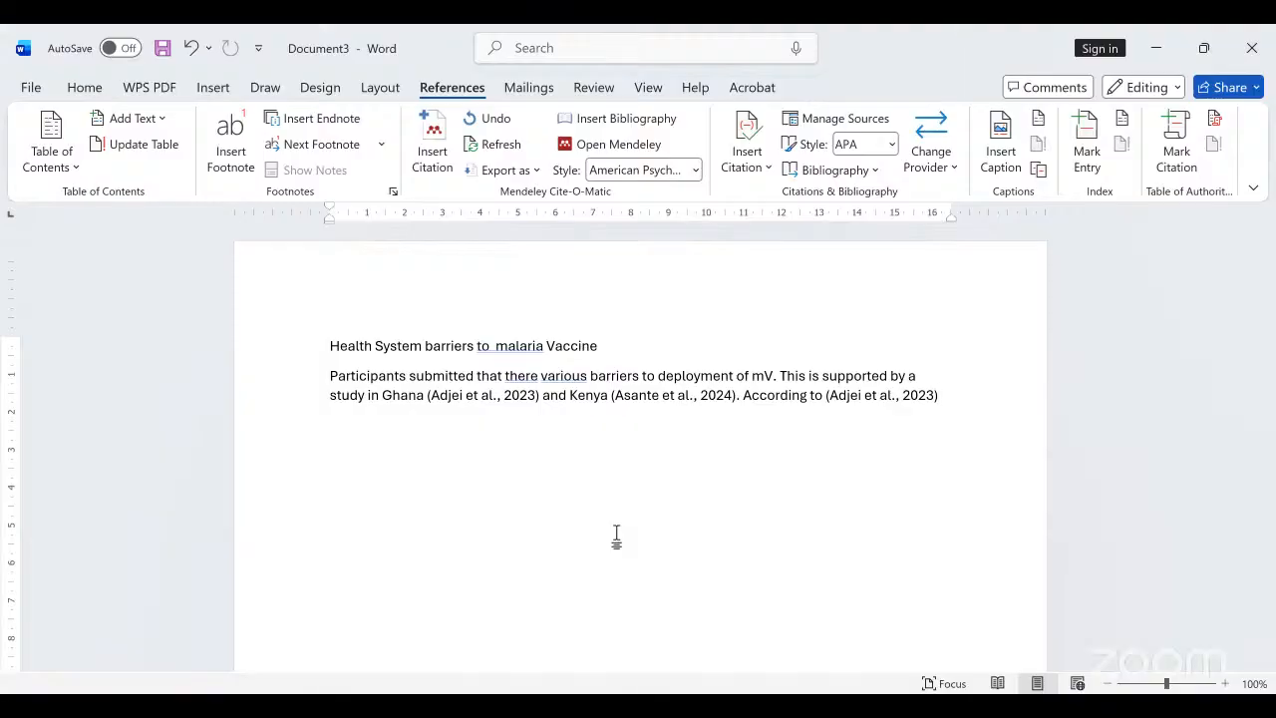
Delete the opening parenthesis of the 2023 citation that follows "According to"
key(Left)
key(Left)
key(Left)
key(Left)
key(Left)
key(Left)
key(Left)
key(Left)
key(Left)
key(Left)
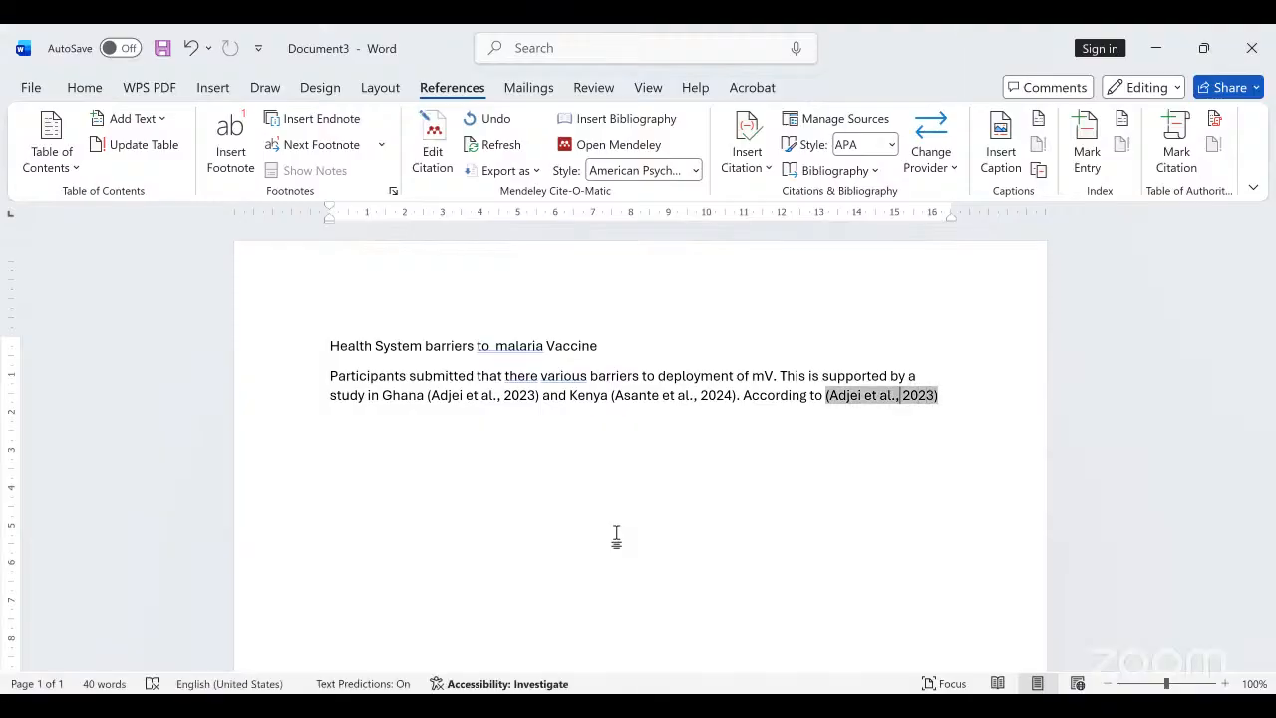
key(Left)
key(BackSpace)
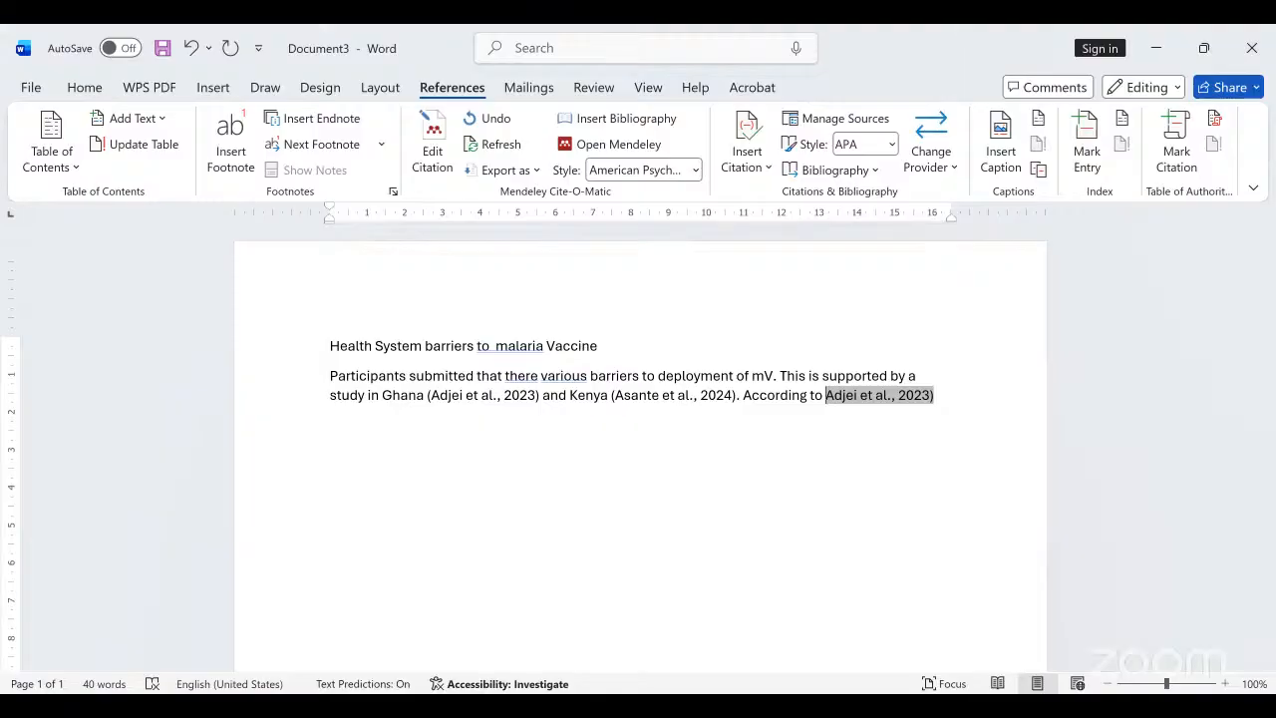
Replace the comma before the year with an opening parenthesis so the citation after "According to" reads as a narrative citation with "(2023)"
key(Right)
key(Right)
key(Right)
key(Right)
key(Right)
key(Right)
key(Right)
key(Right)
key(Right)
key(Right)
key(Right)
key(Right)
key(Right)
key(BackSpace)
text(()
key(Right)
key(Right)
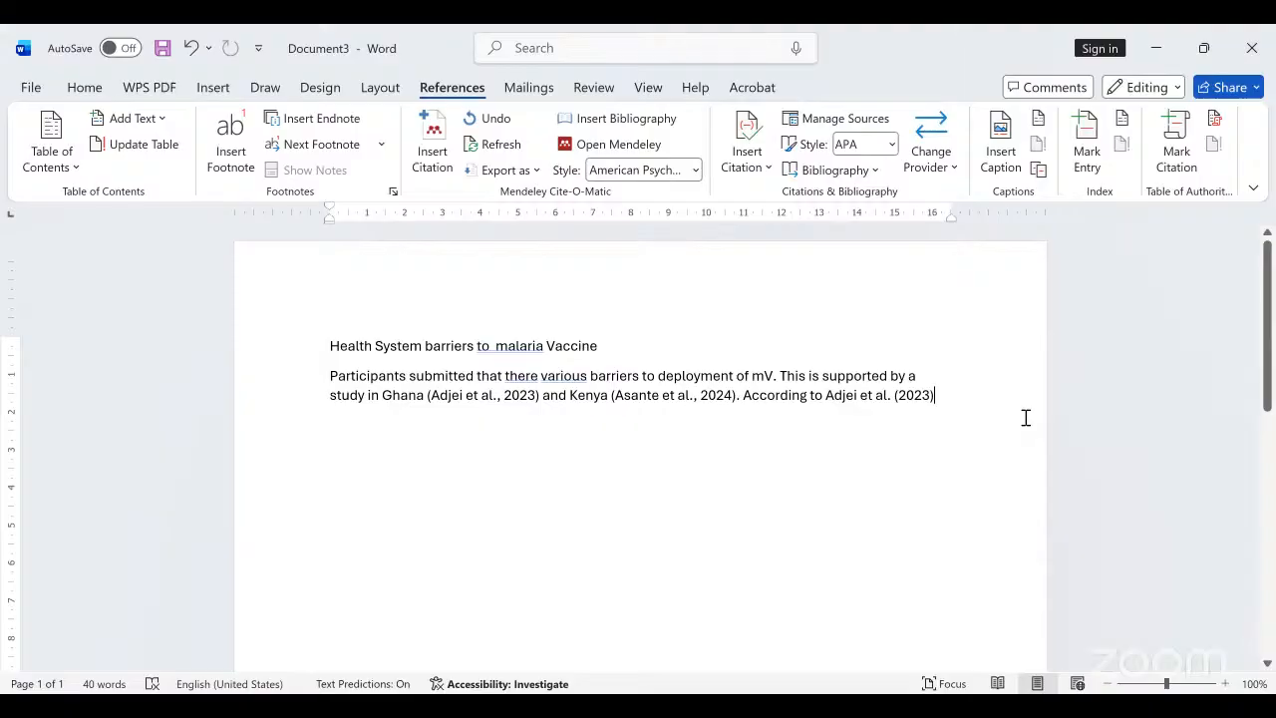
Continue the "According to" sentence with random filler text and end it with a Mendeley citation of the 2001 source and a full stop
text(gggg)
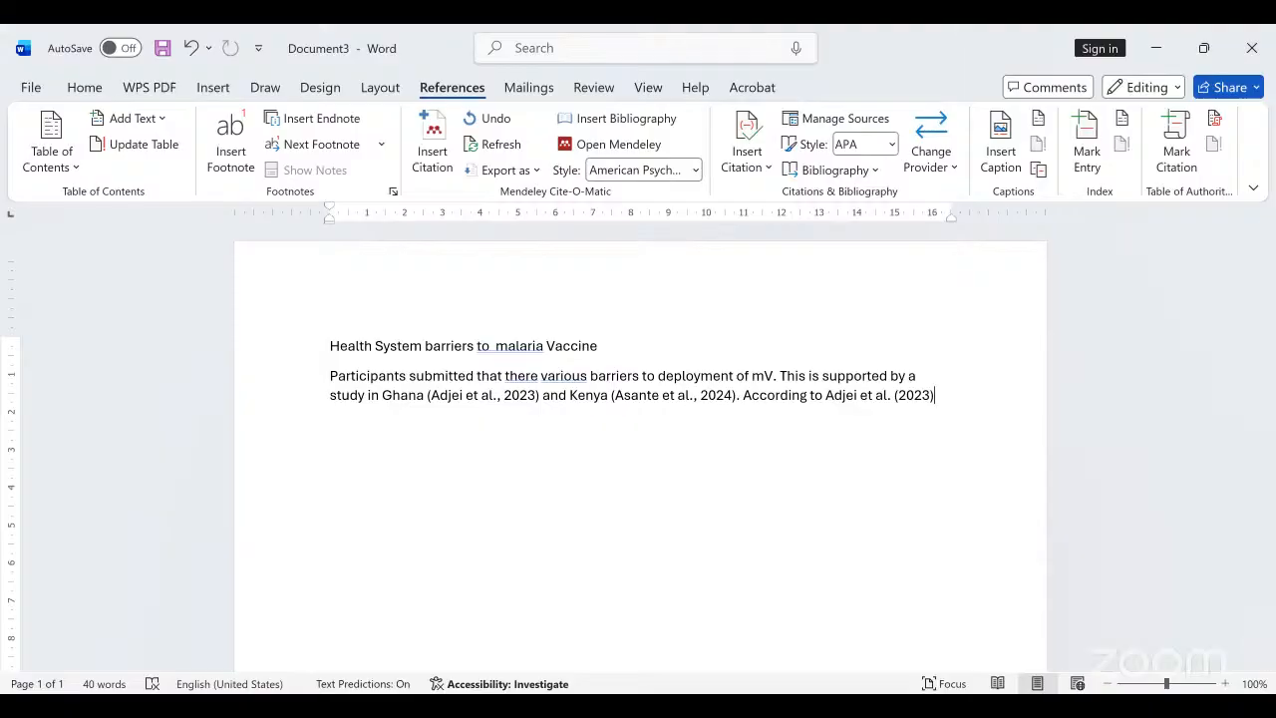
text(gjhldvkok;oksmkmjnkjlslkhoihuhgugug)
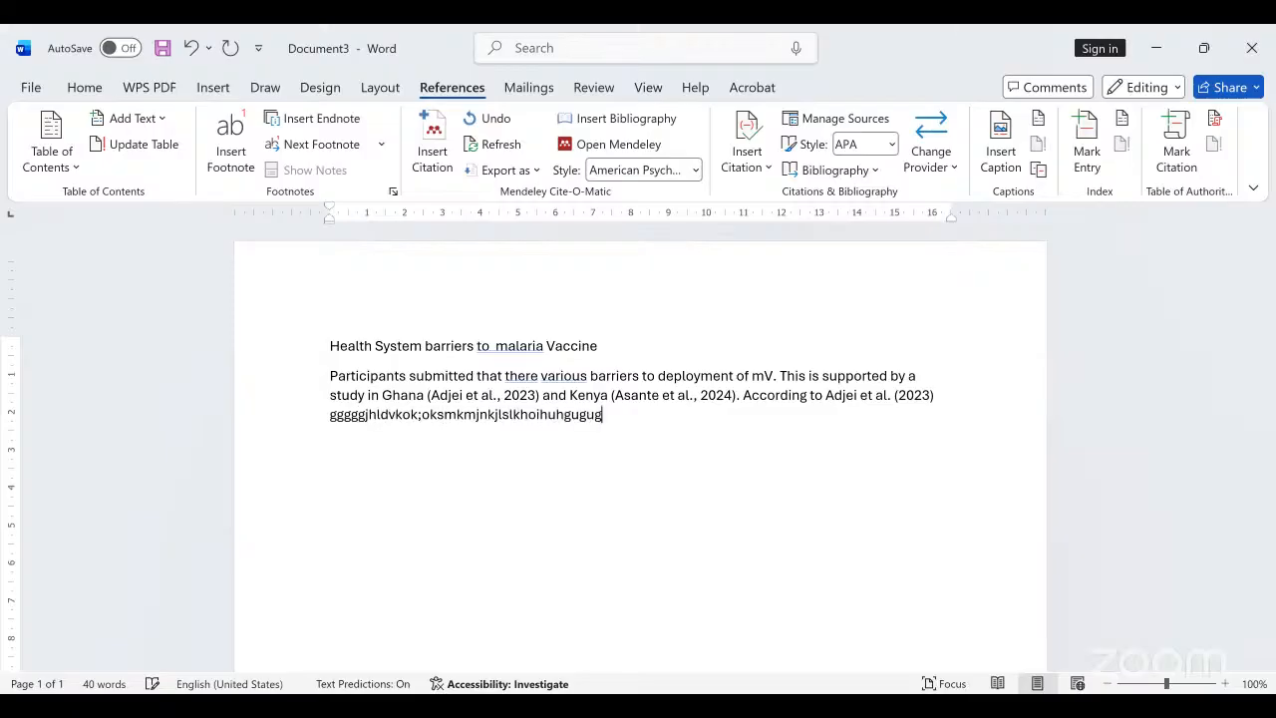
text(fuytdtydf  jhskjl;k;'k;'k;lnjkbkhjvjhv )
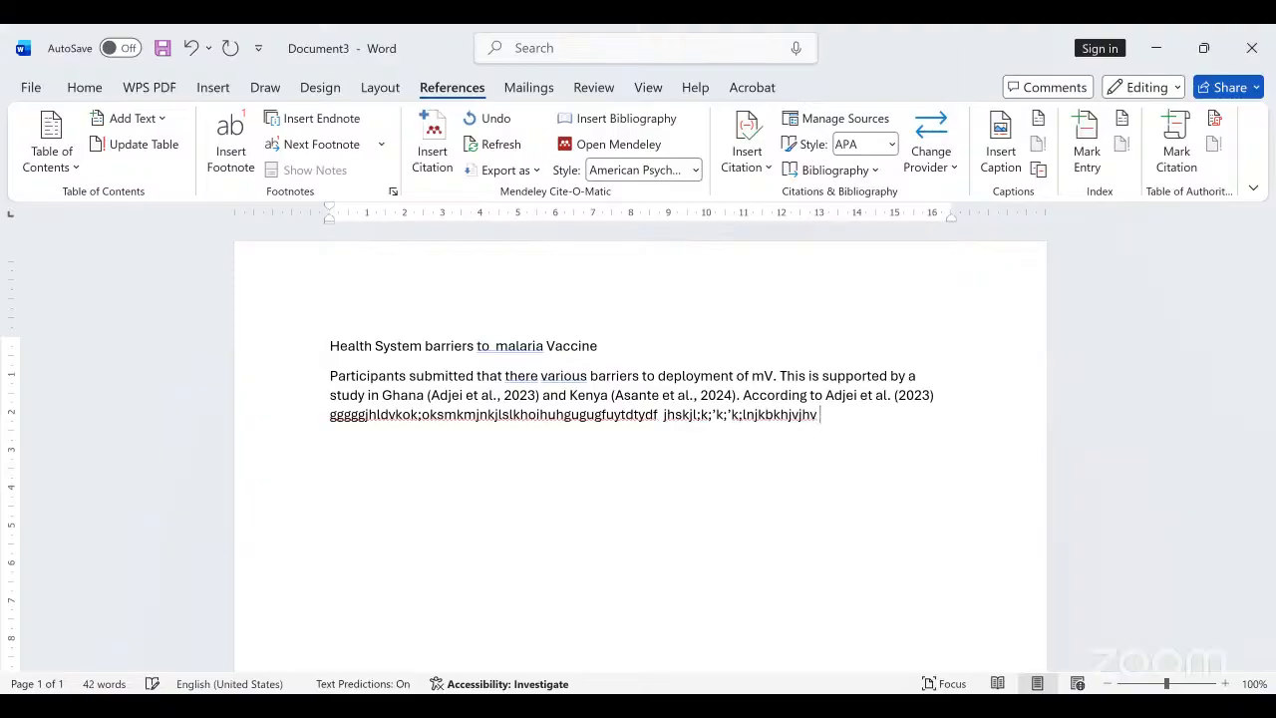
text(hhhkljkljhklhdhjfvgufcgsabn)
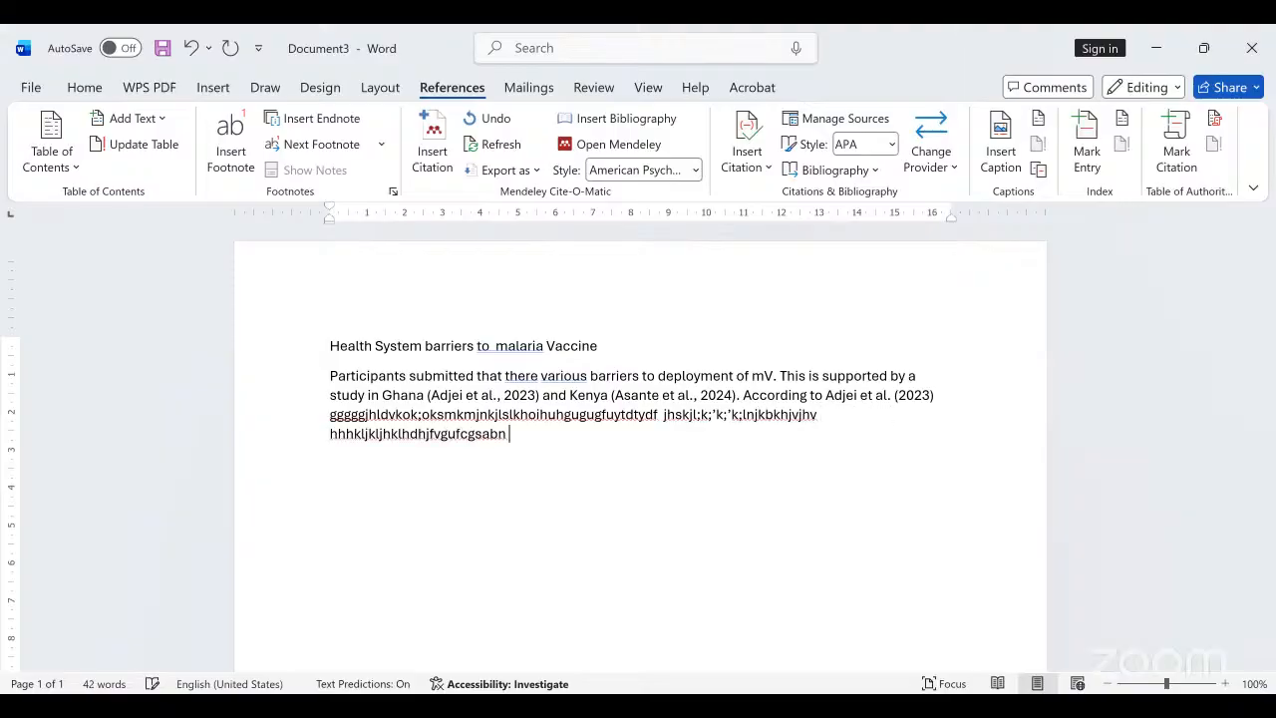
text( nmbnjhnjklhnhnsds)
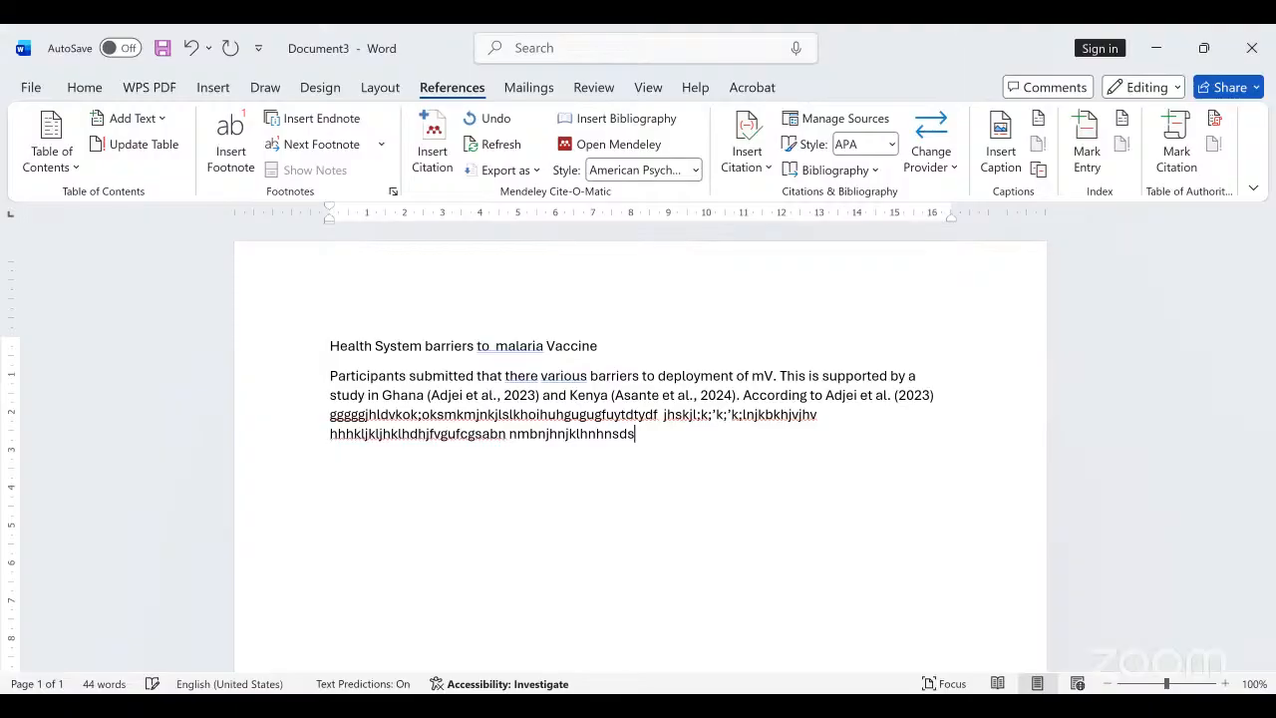
text( csjbjbnjknscknlknlkscflkjbf)
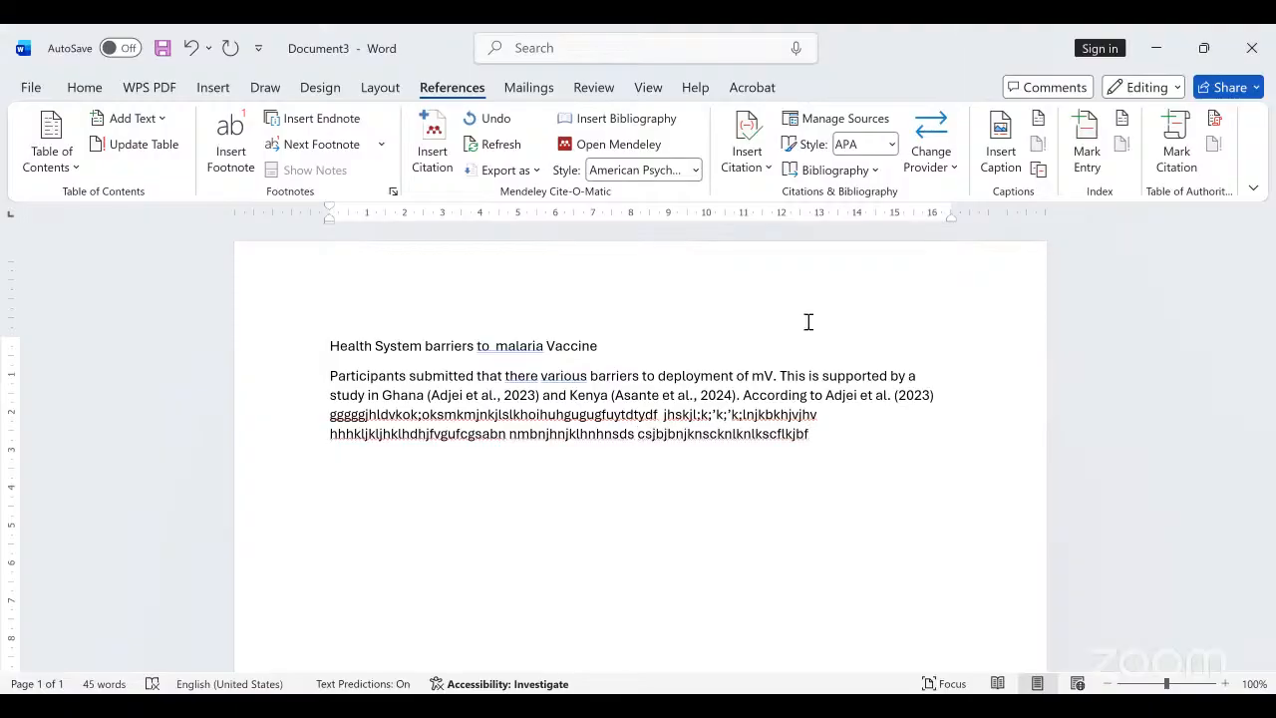
click(436, 154)
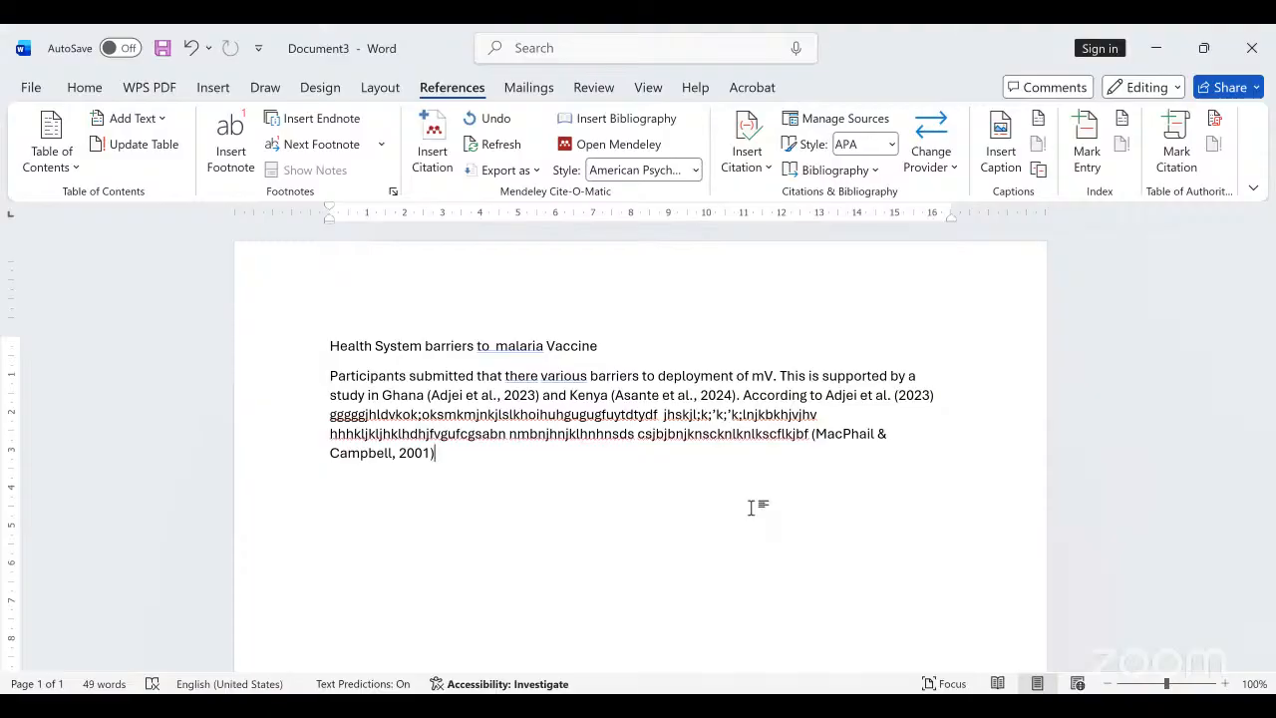
text(.)
Add a sentence saying that a named person "is a good boy", ending with a Mendeley citation of the 2021 source and a full stop
text( th)
key(BackSpace)
key(BackSpace)
text(Da y)
key(BackSpace)
key(BackSpace)
text(yo is a g)
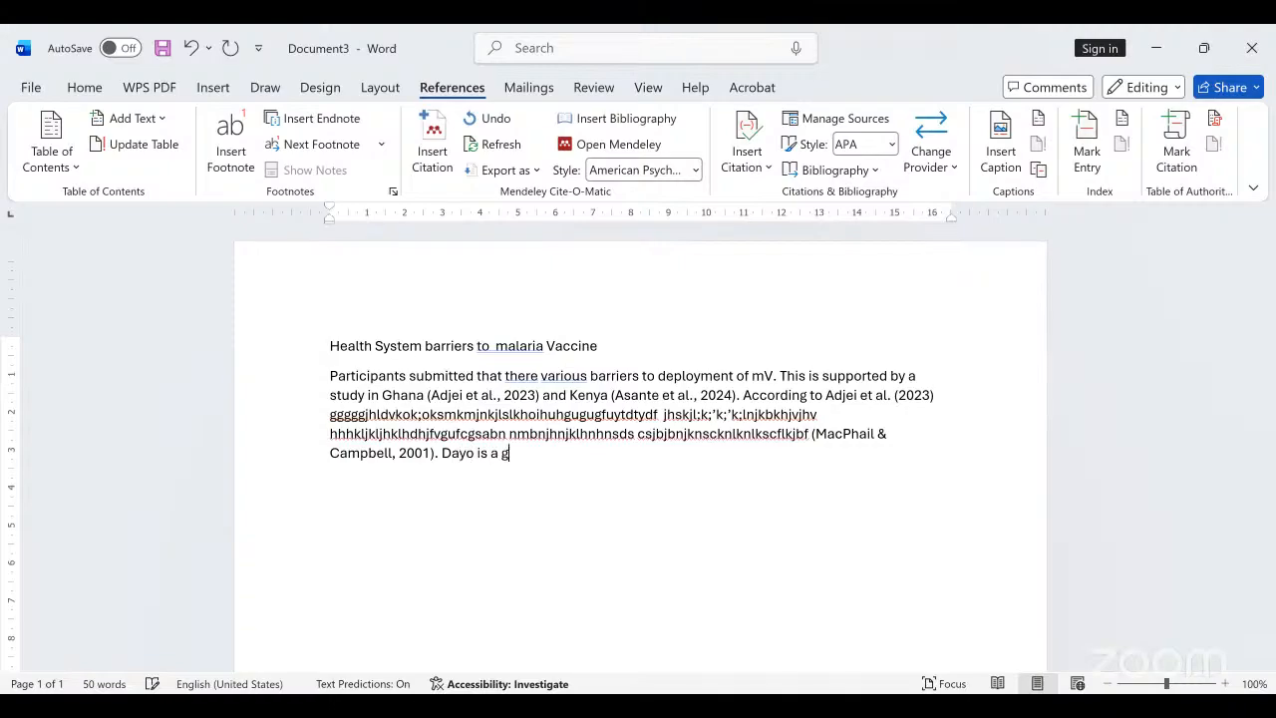
text(ood boy)
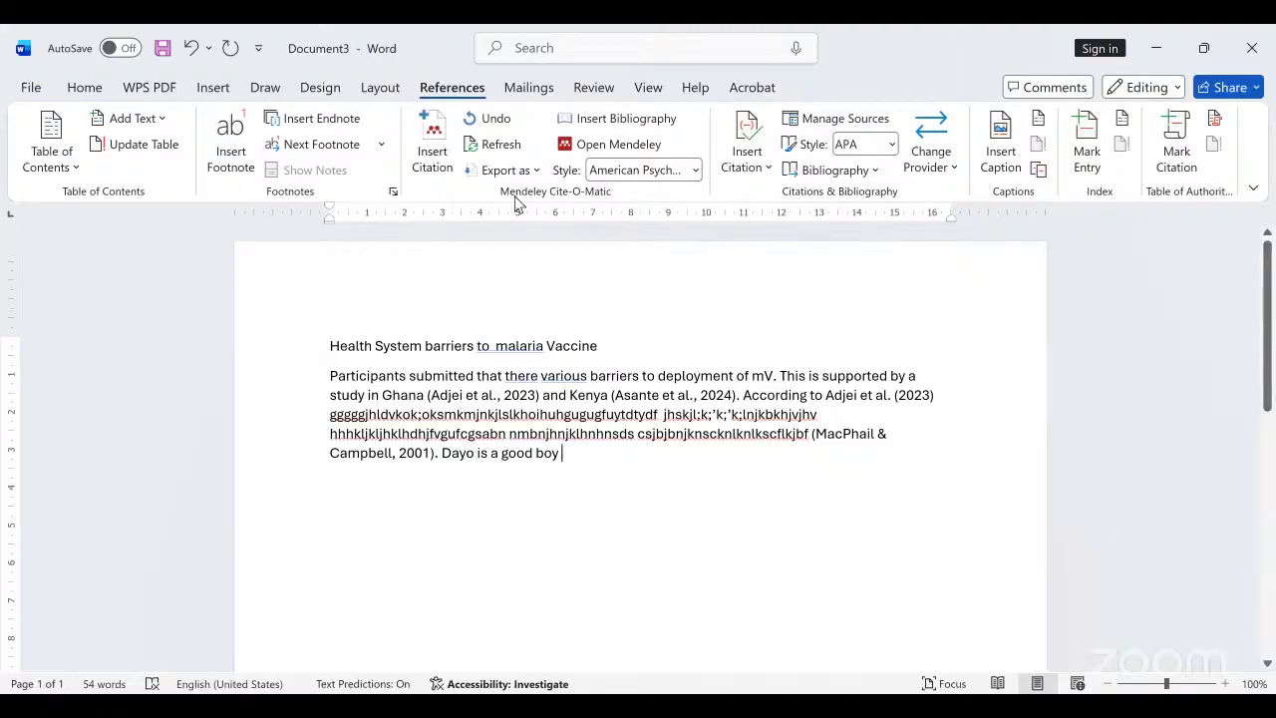
click(432, 160)
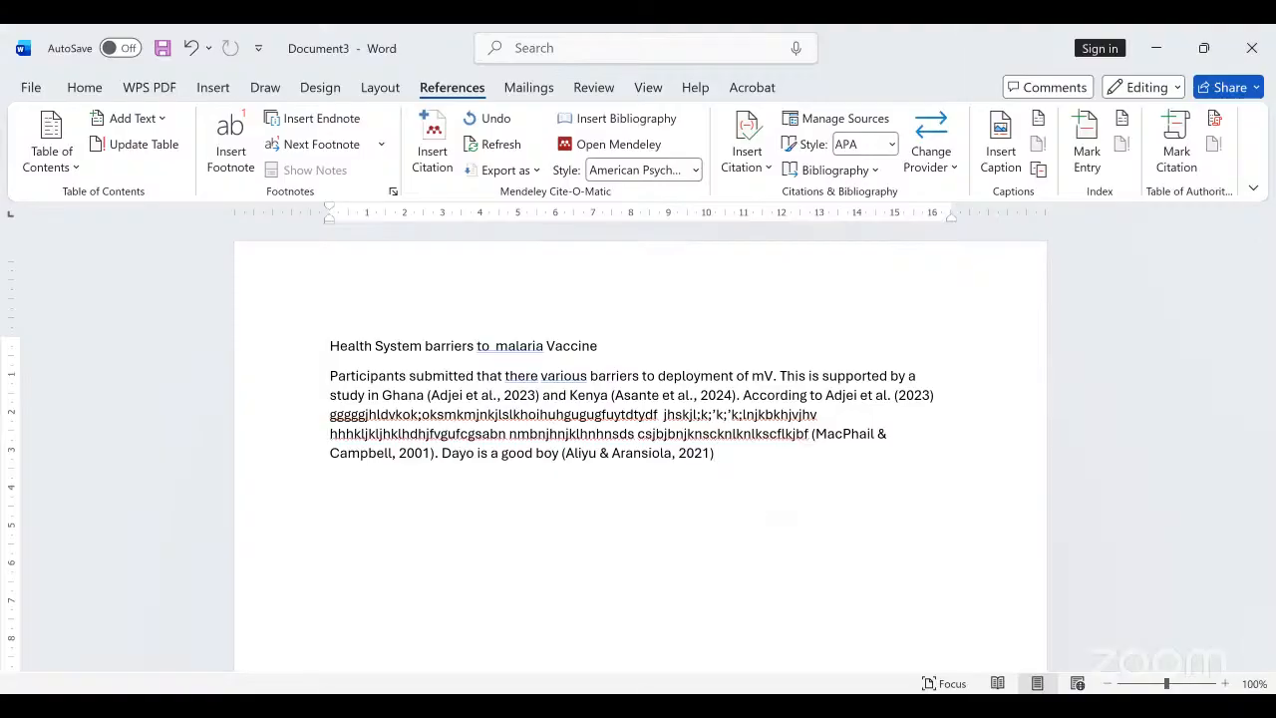
text(.)
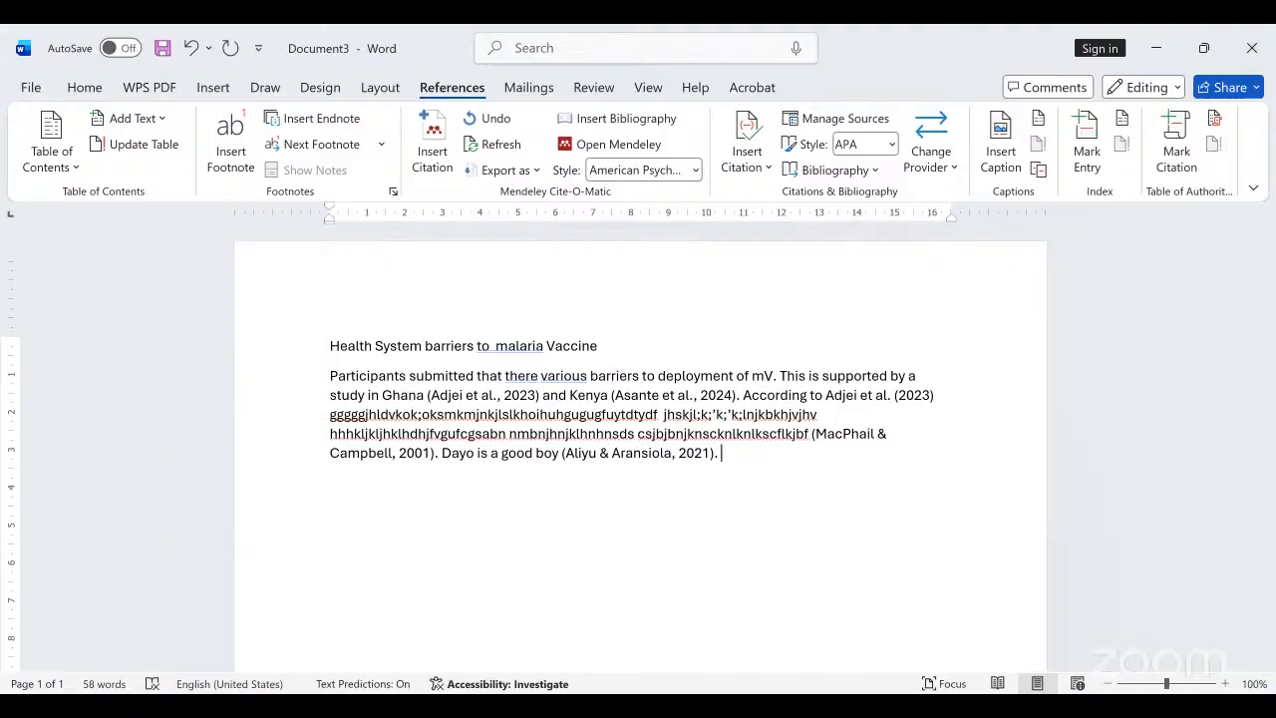
Add the sentence "Older people are people that are vulnerable considering the context of aging in Nigeria" with a Mendeley citation of the 2017 source
text(Older people are people that are vulnerable considering)
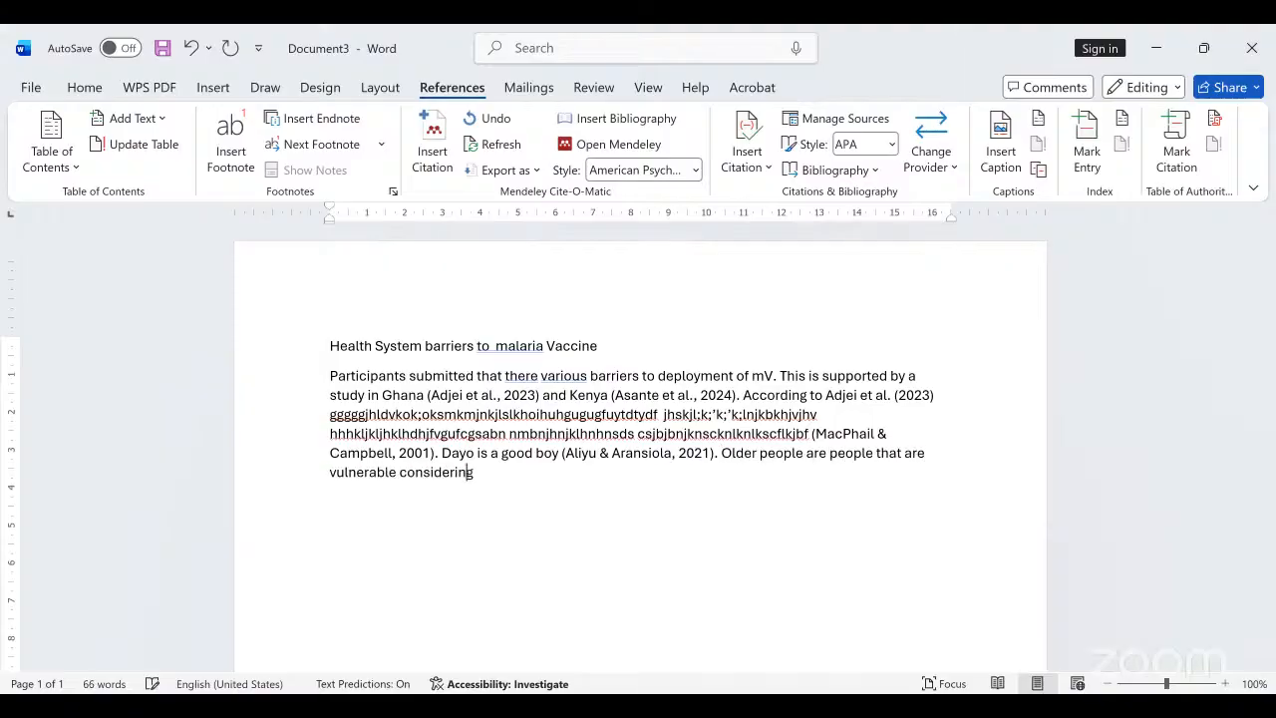
text( the context of aging)
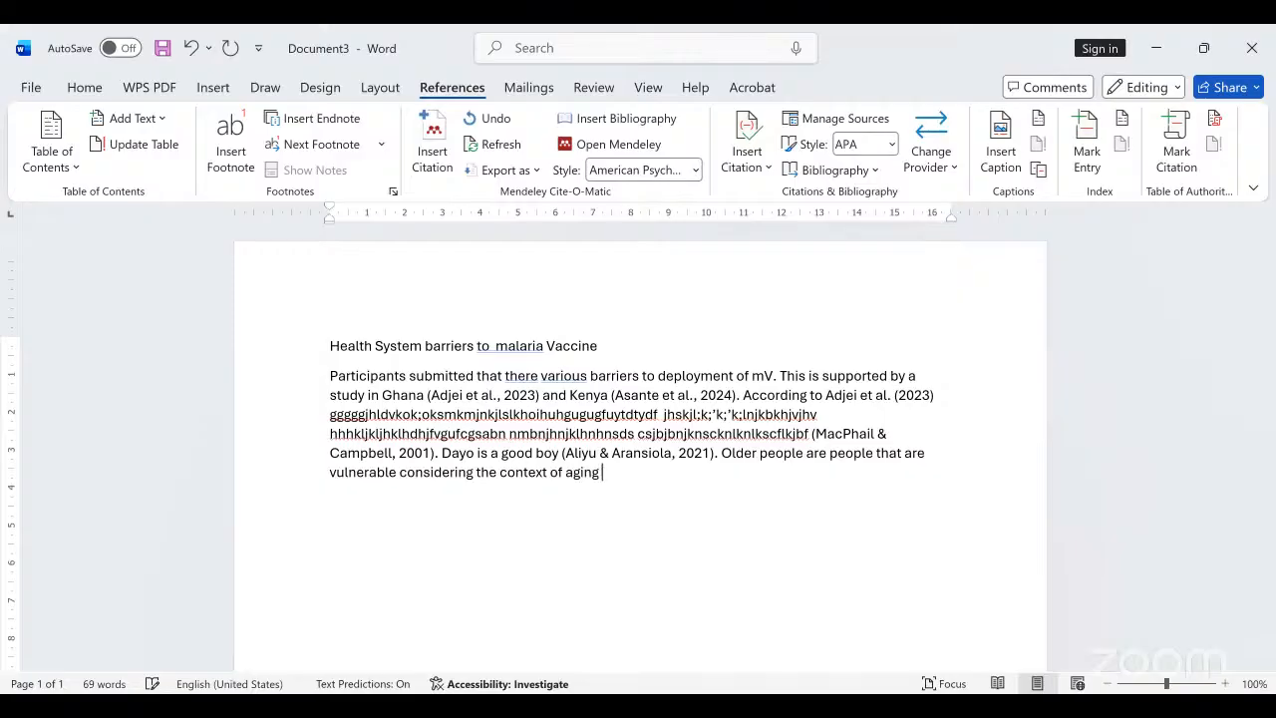
text(in Nigeria)
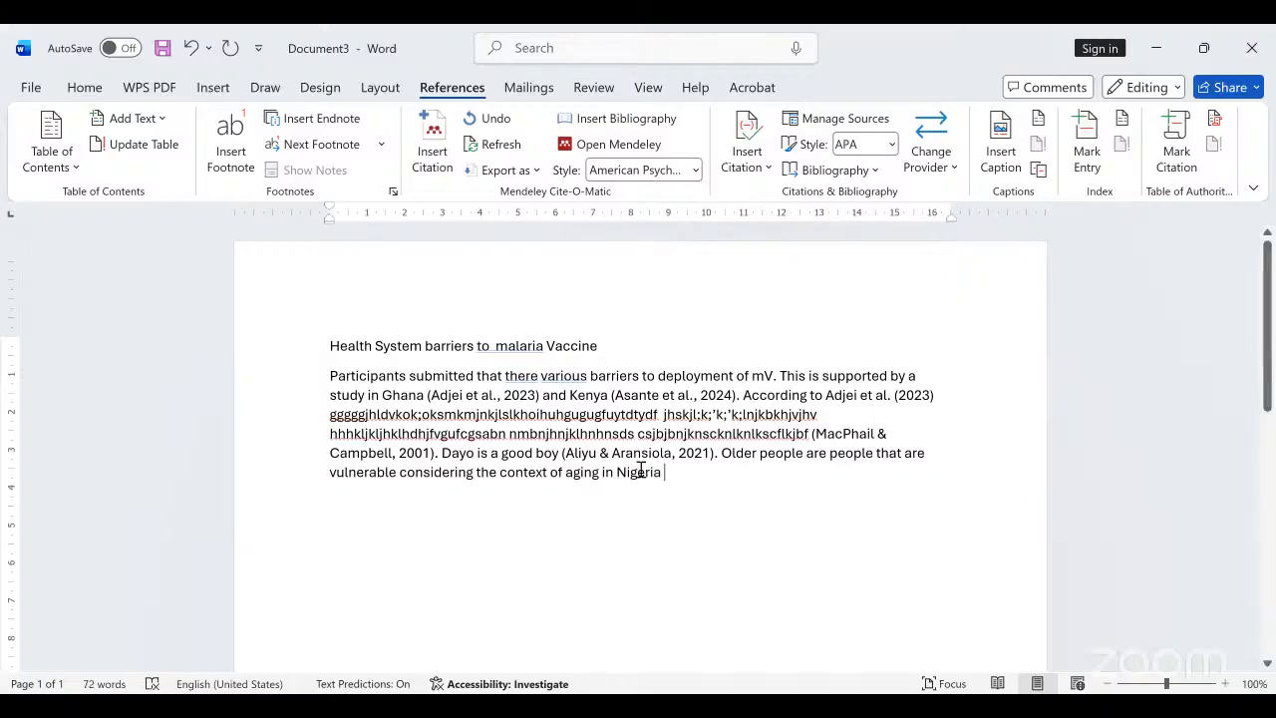
click(439, 165)
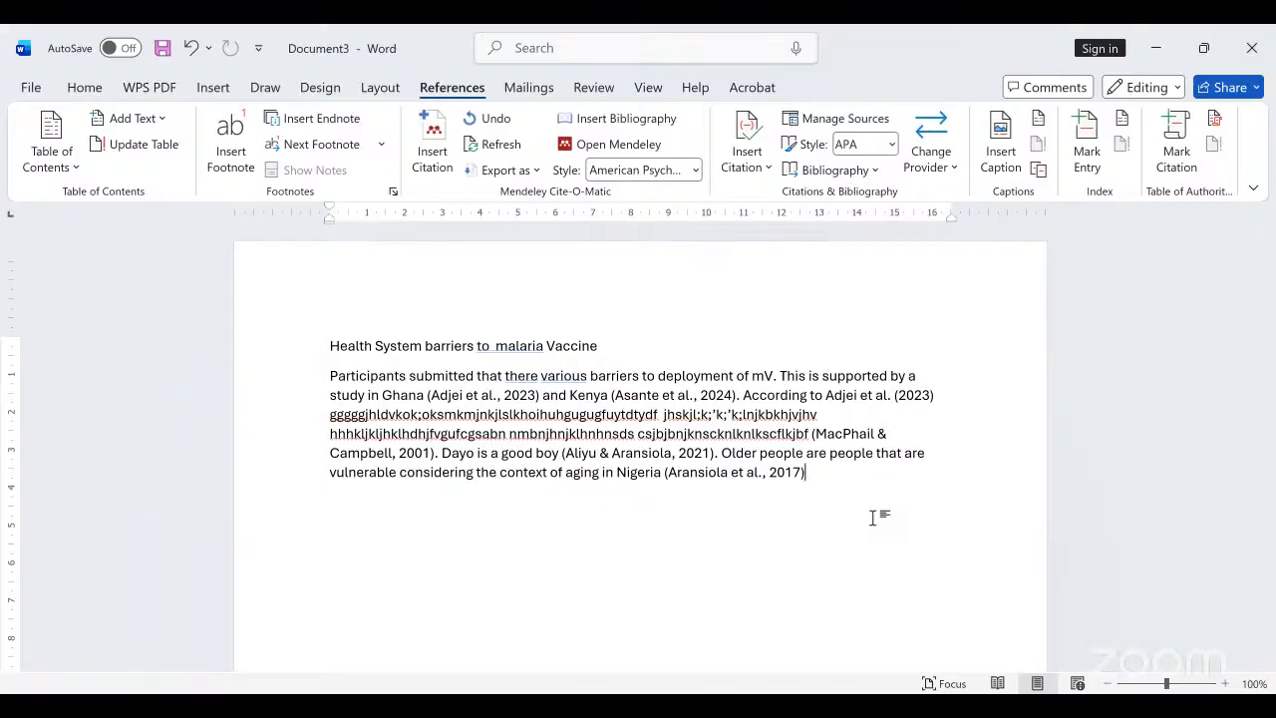
text(.)
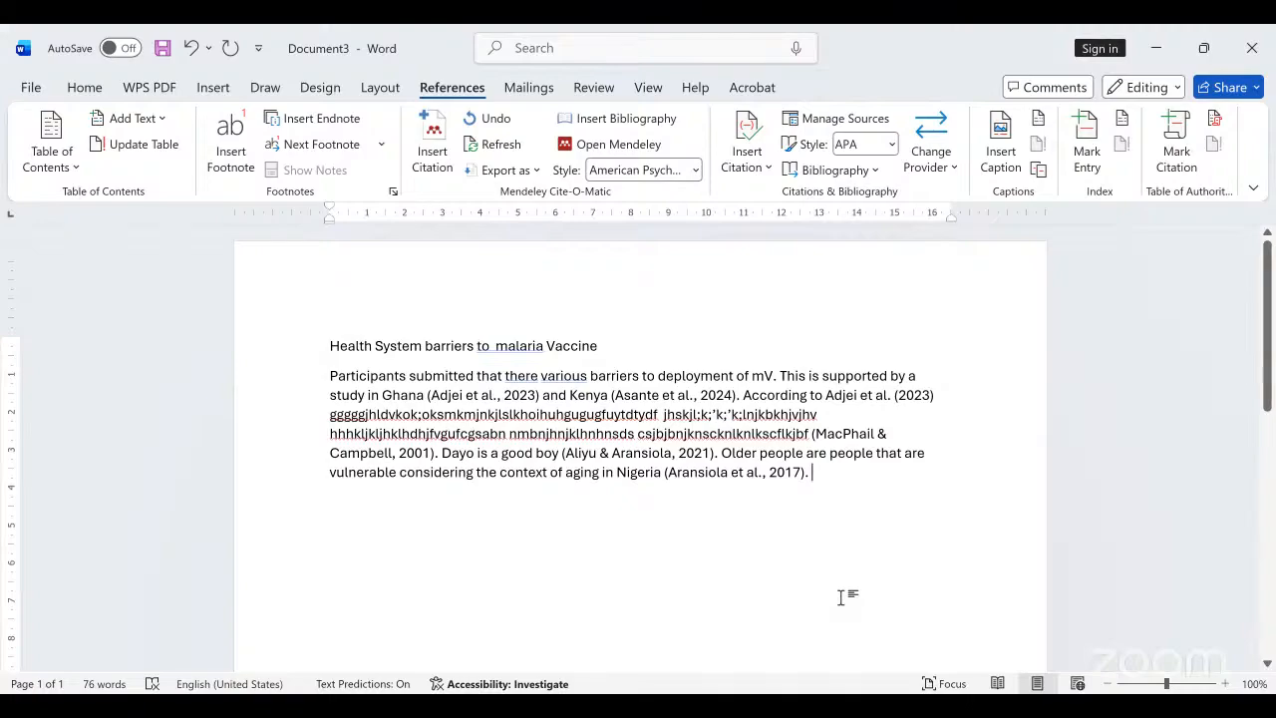
Add the sentence "Parents are primary agent of socialization for children" with a Mendeley citation of the 2011 source and a full stop
text(p)
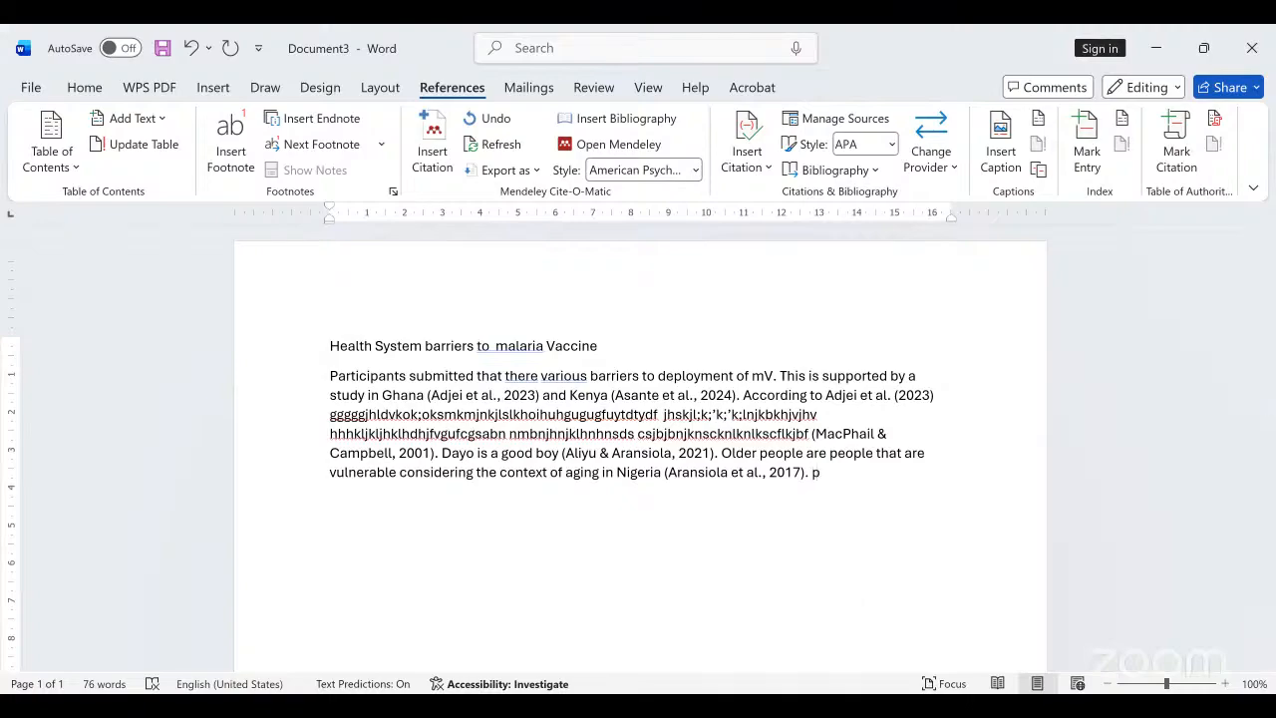
text(arent and)
key(BackSpace)
key(BackSpace)
key(BackSpace)
key(BackSpace)
text(s are primar)
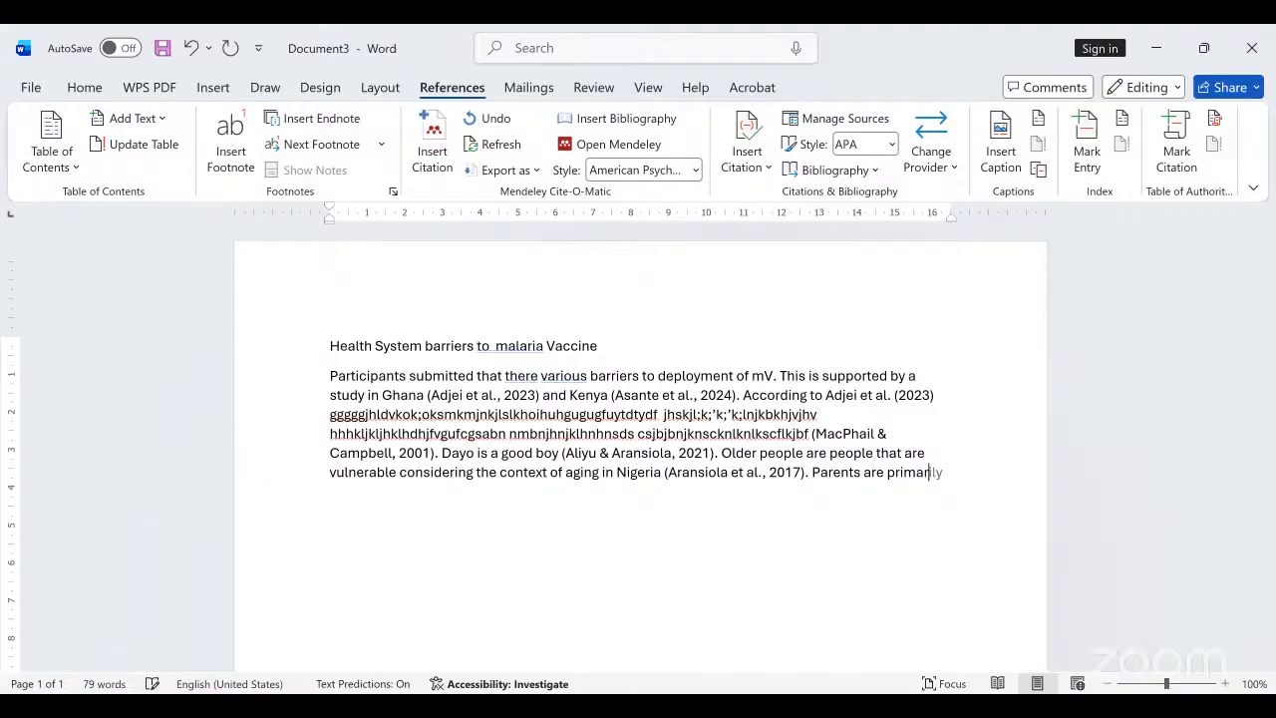
text(y agent)
text(of socialization n)
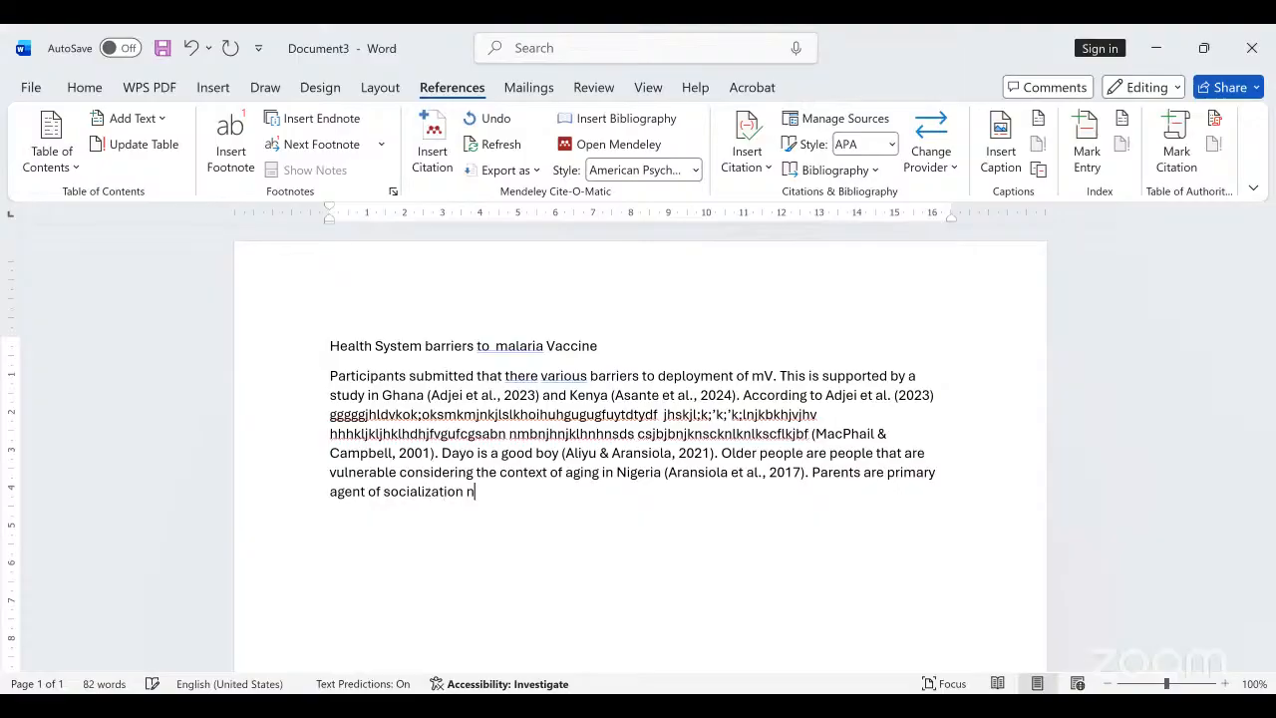
key(BackSpace)
text(for children)
click(431, 147)
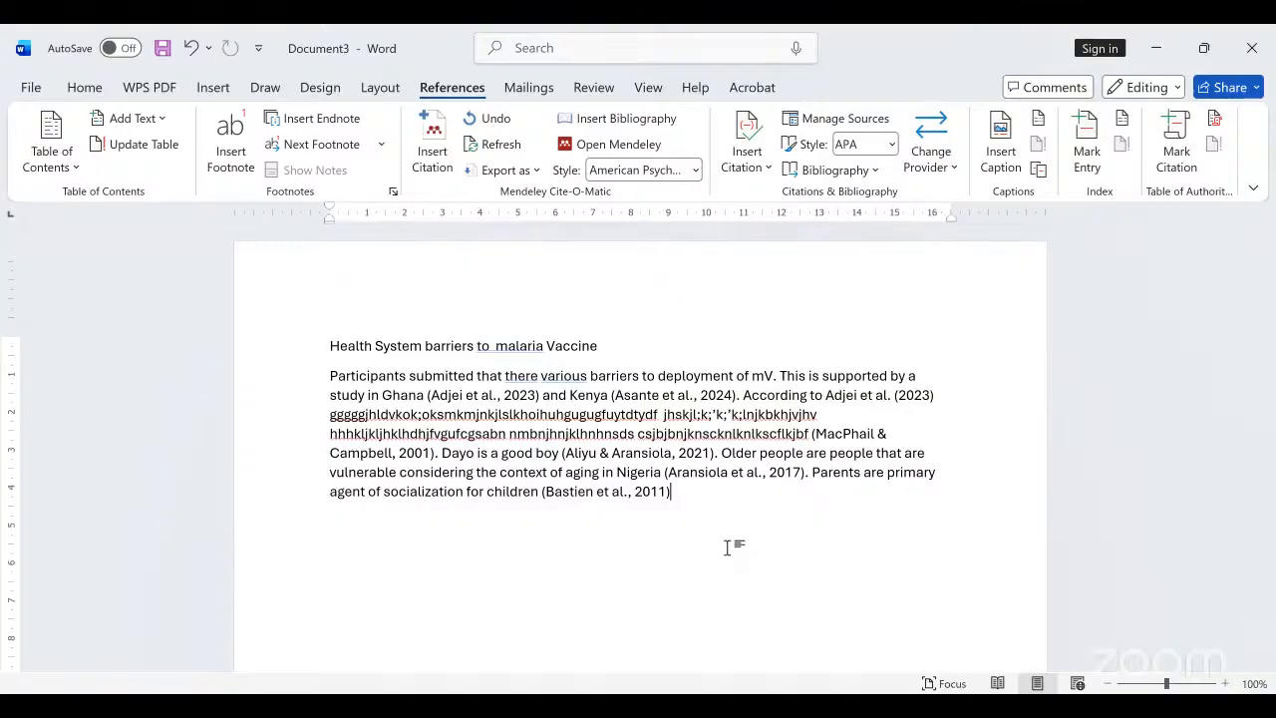
text(.)
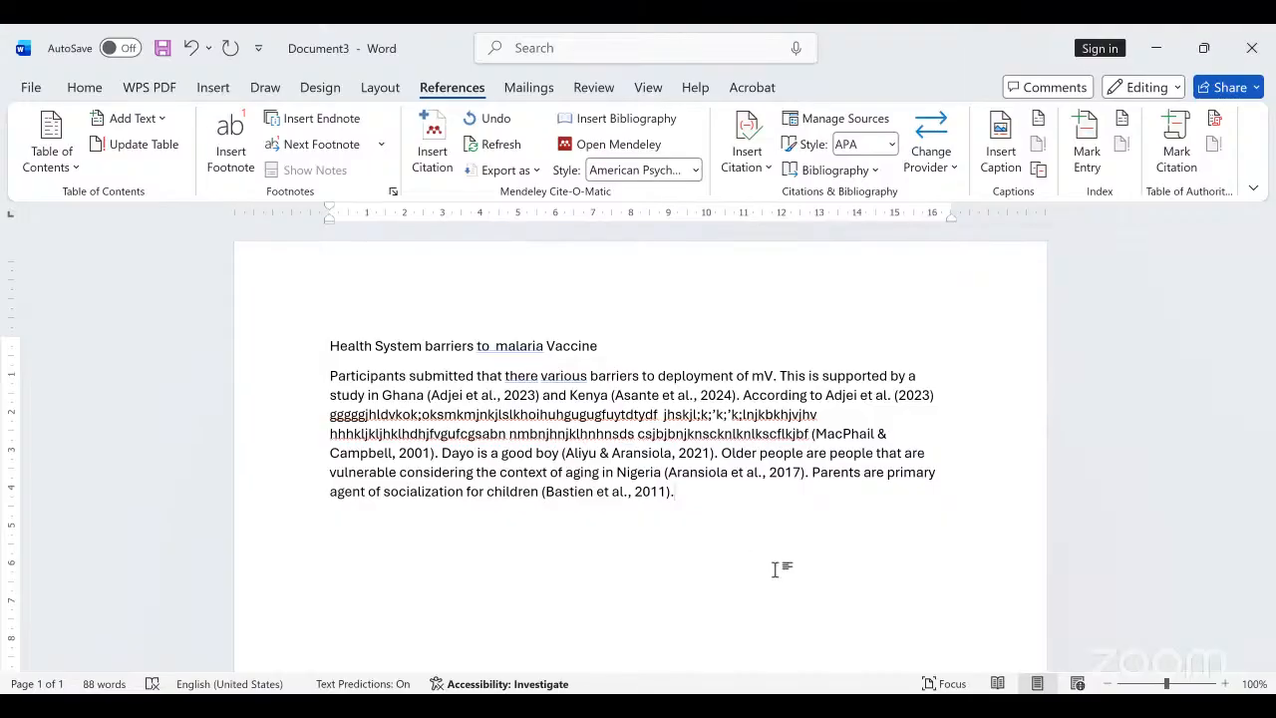
drag(330, 377, 688, 498)
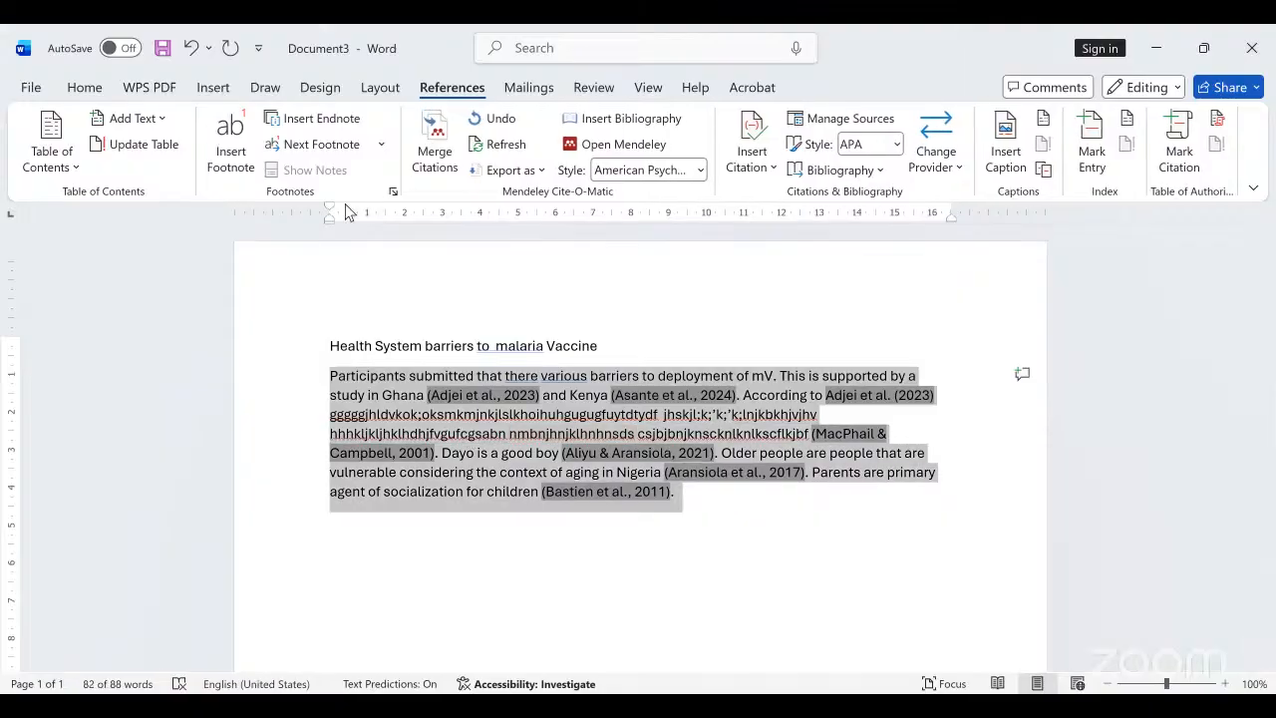
click(710, 339)
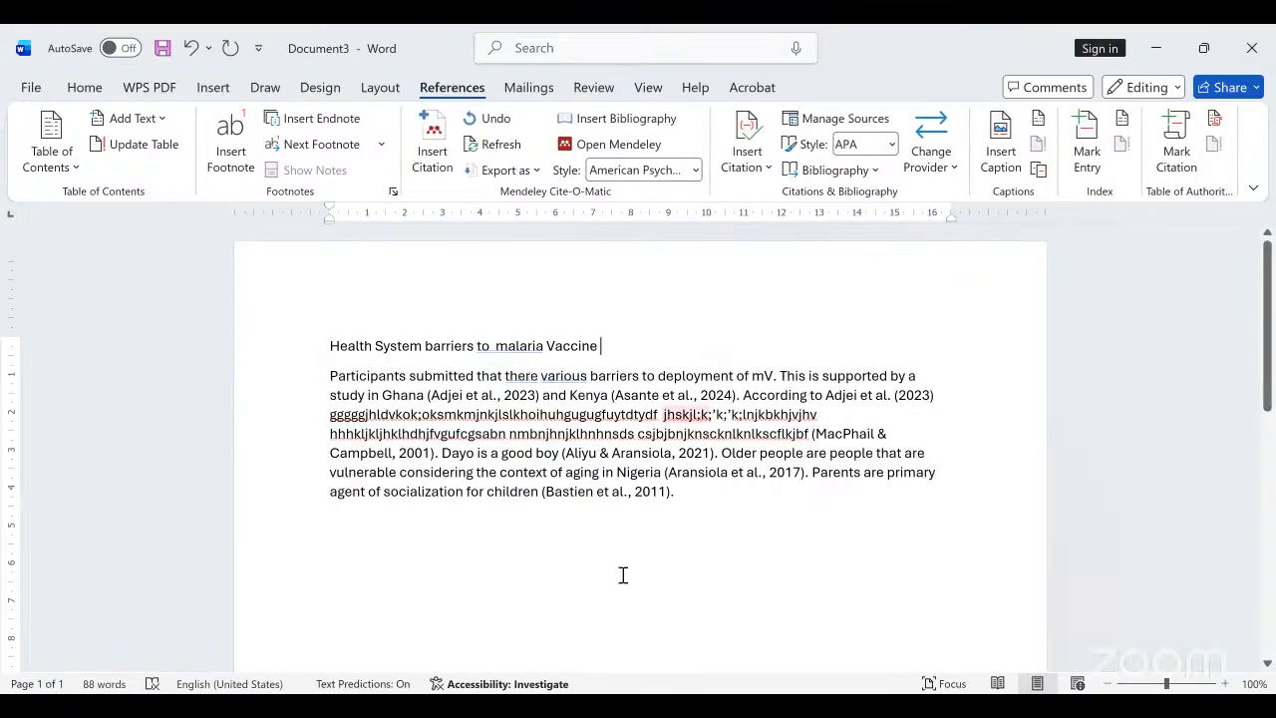
click(619, 576)
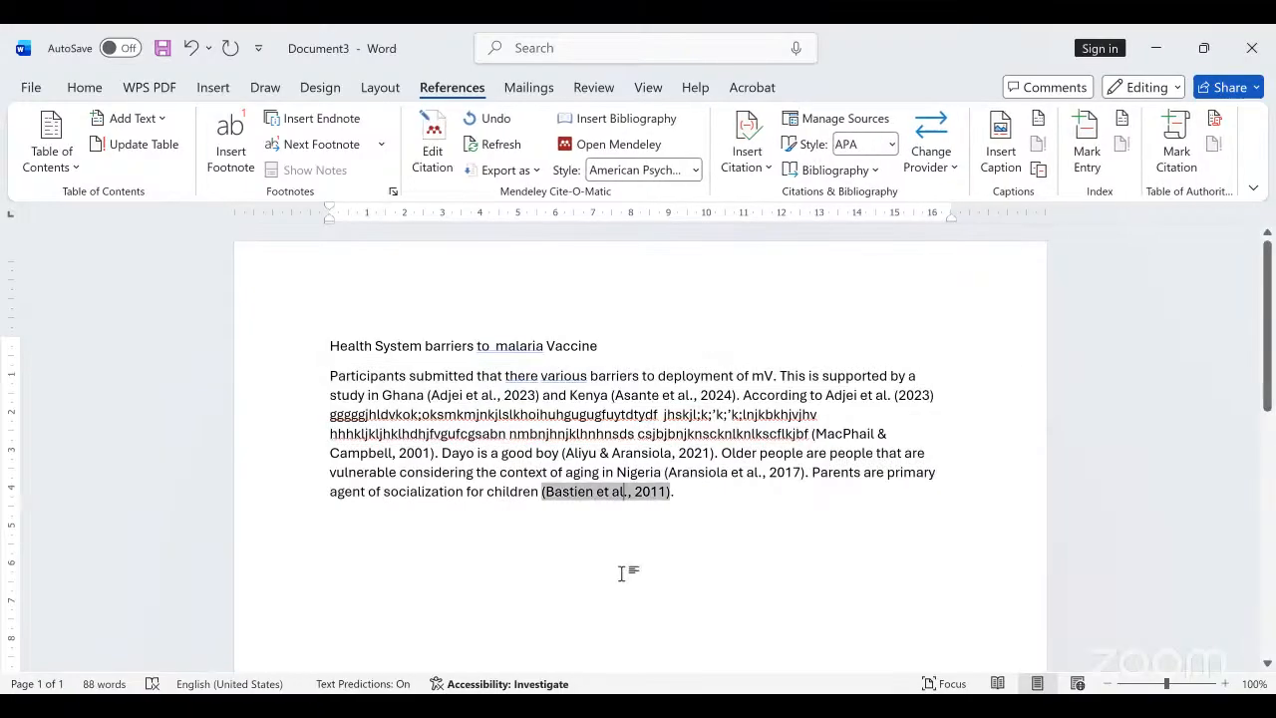
Add a "References" heading a few blank lines below the passage
click(821, 517)
key(Return)
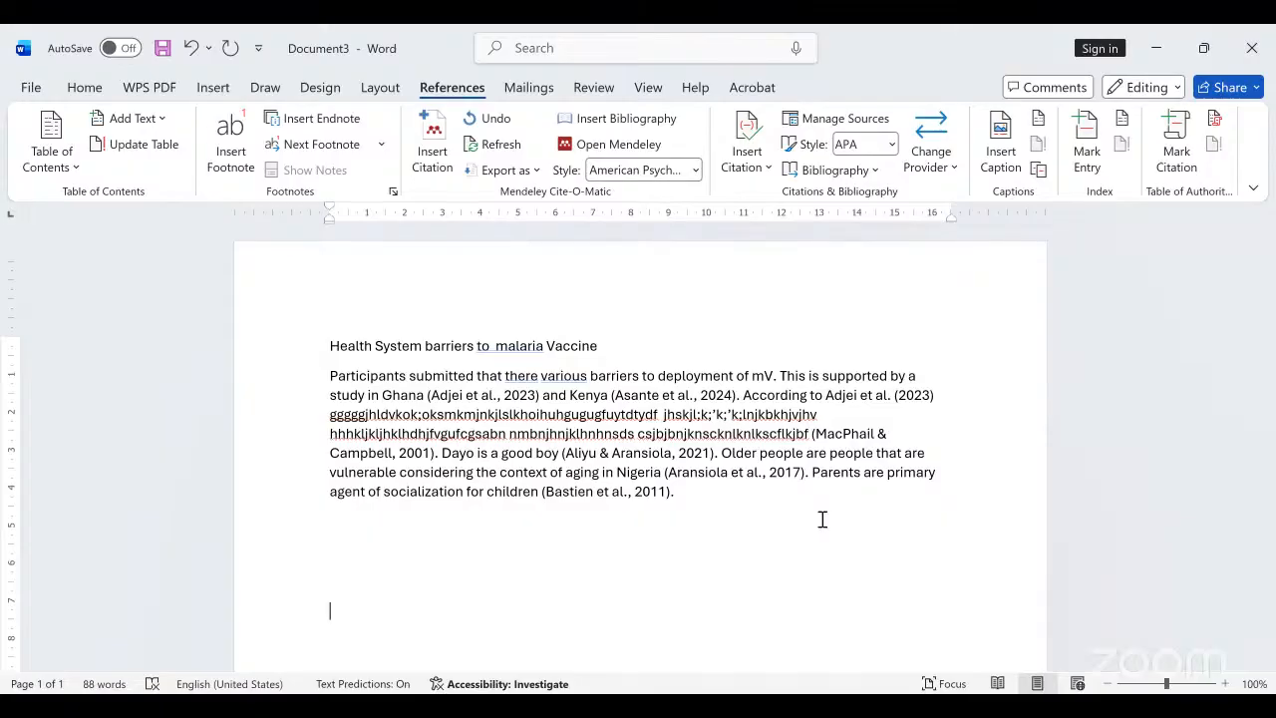
text(References)
key(Return)
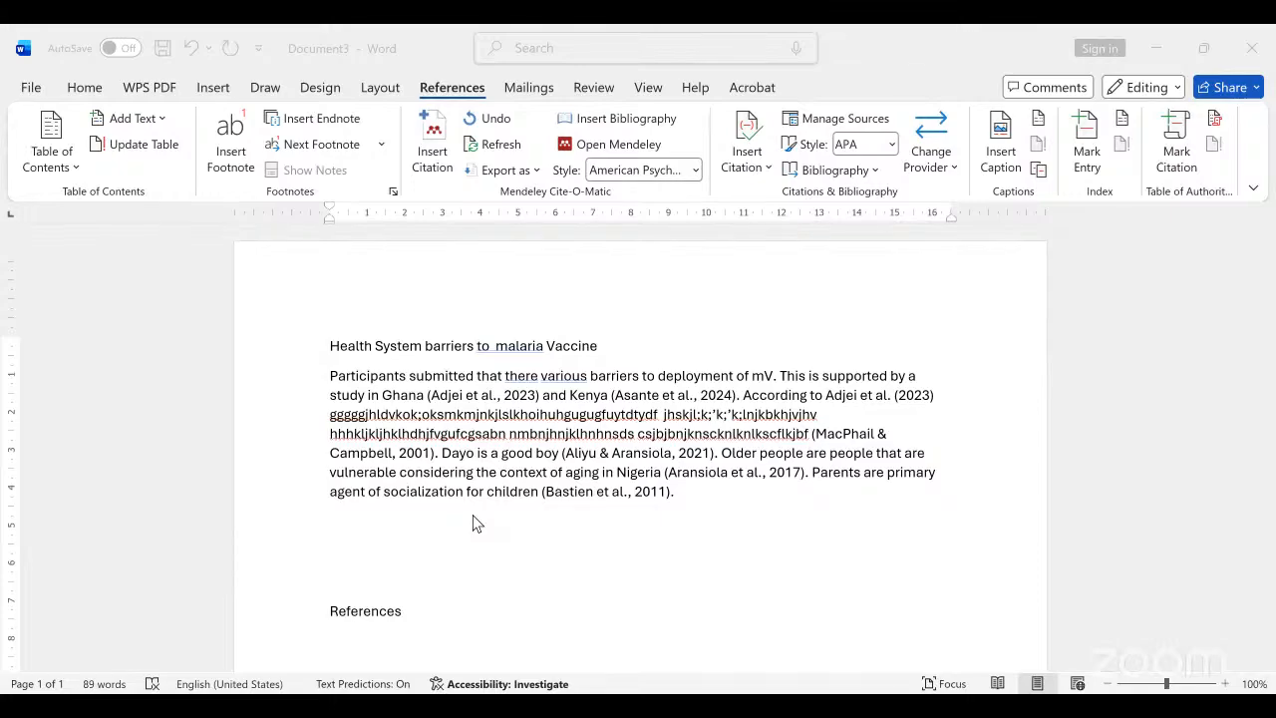
Move the "References" heading from below the passage to the start of a new second page
scroll(376, 549, down, 1)
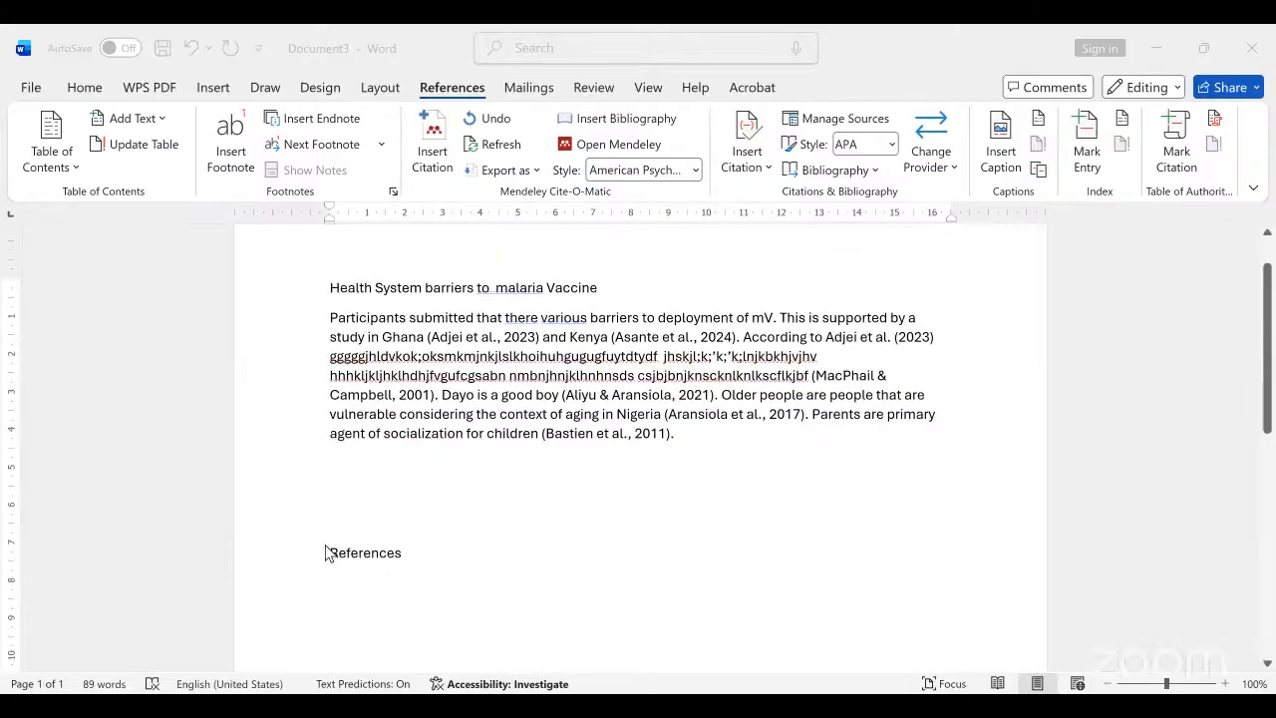
drag(328, 552, 450, 556)
key(ctrl+c)
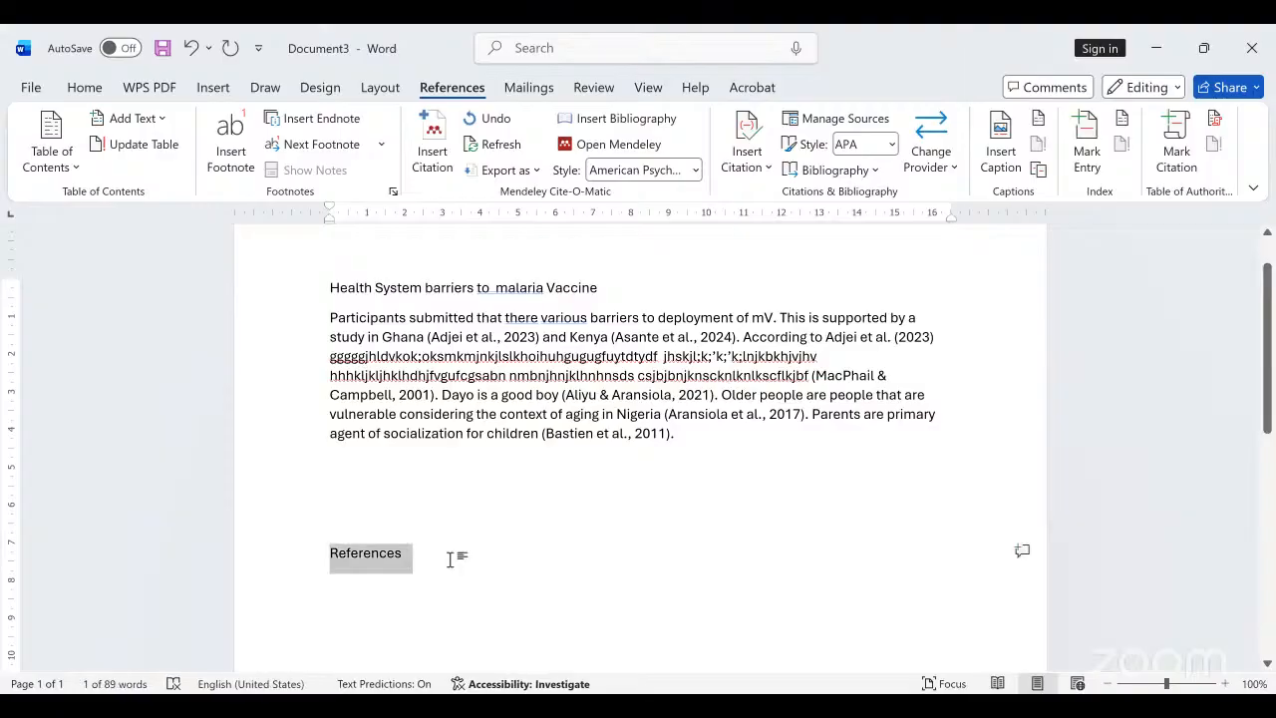
key(Delete)
scroll(455, 550, down, 5)
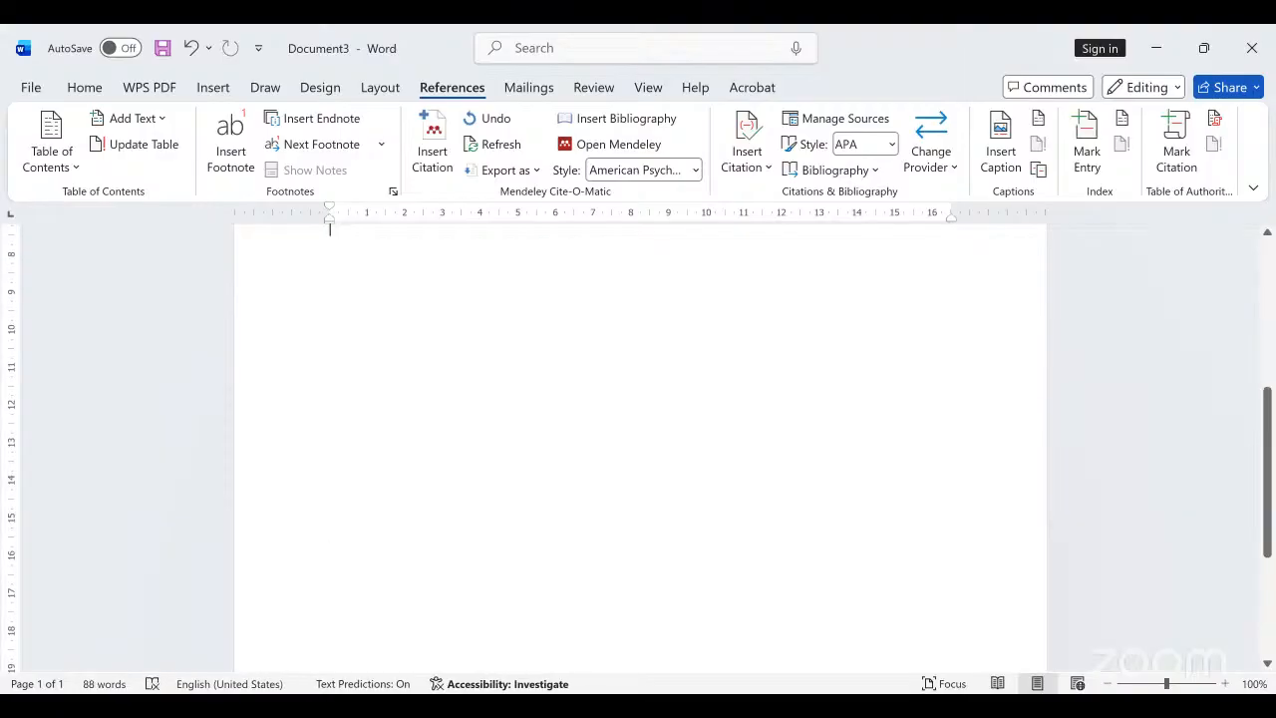
key(ctrl+z)
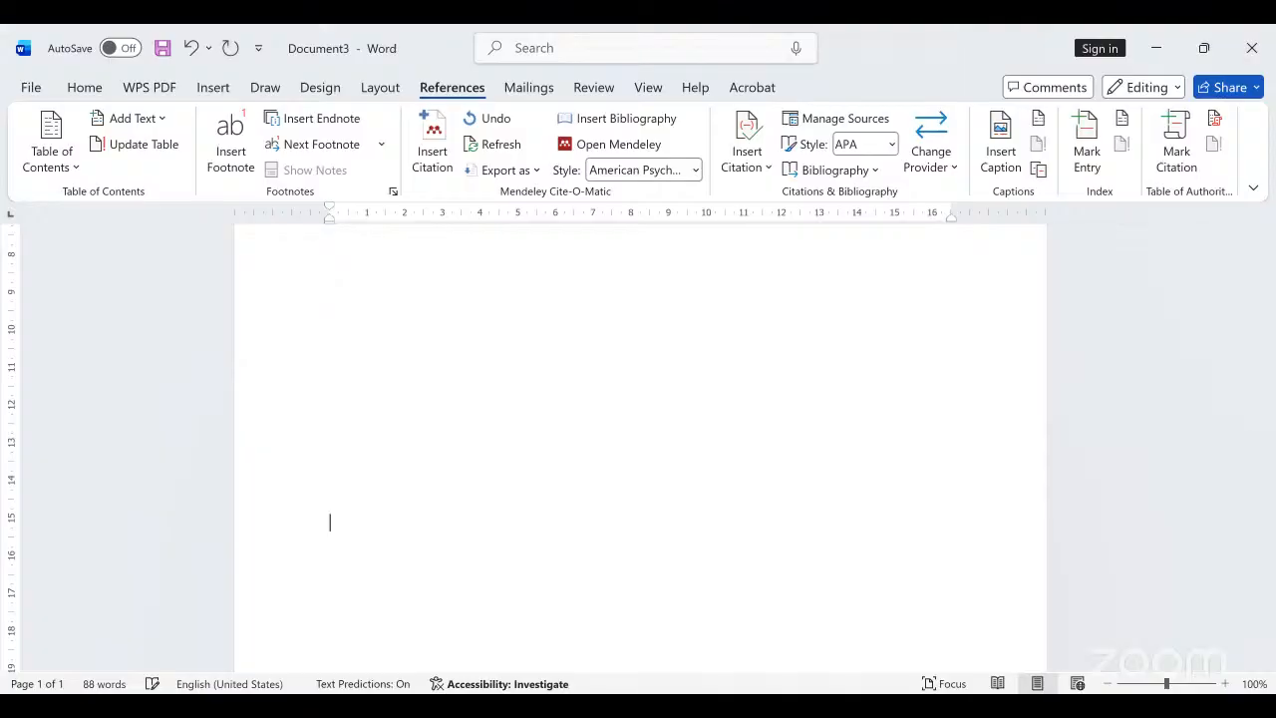
scroll(330, 643, down, 7)
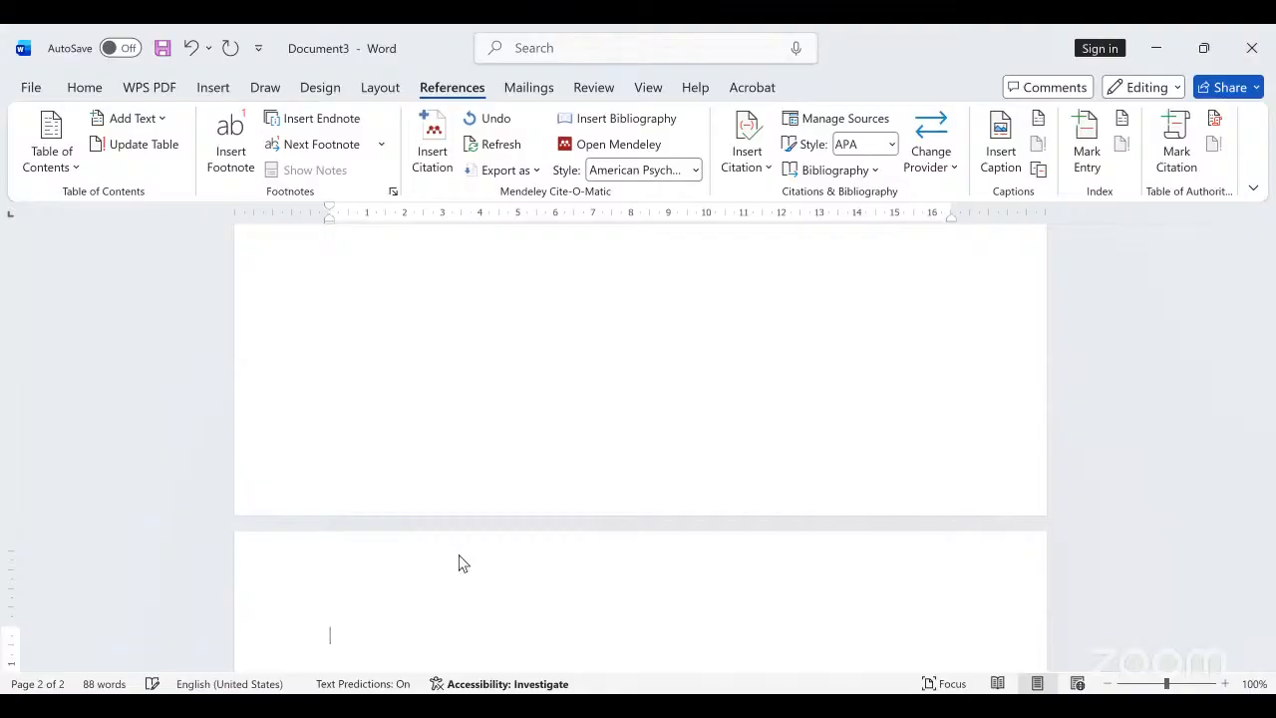
key(ctrl+v)
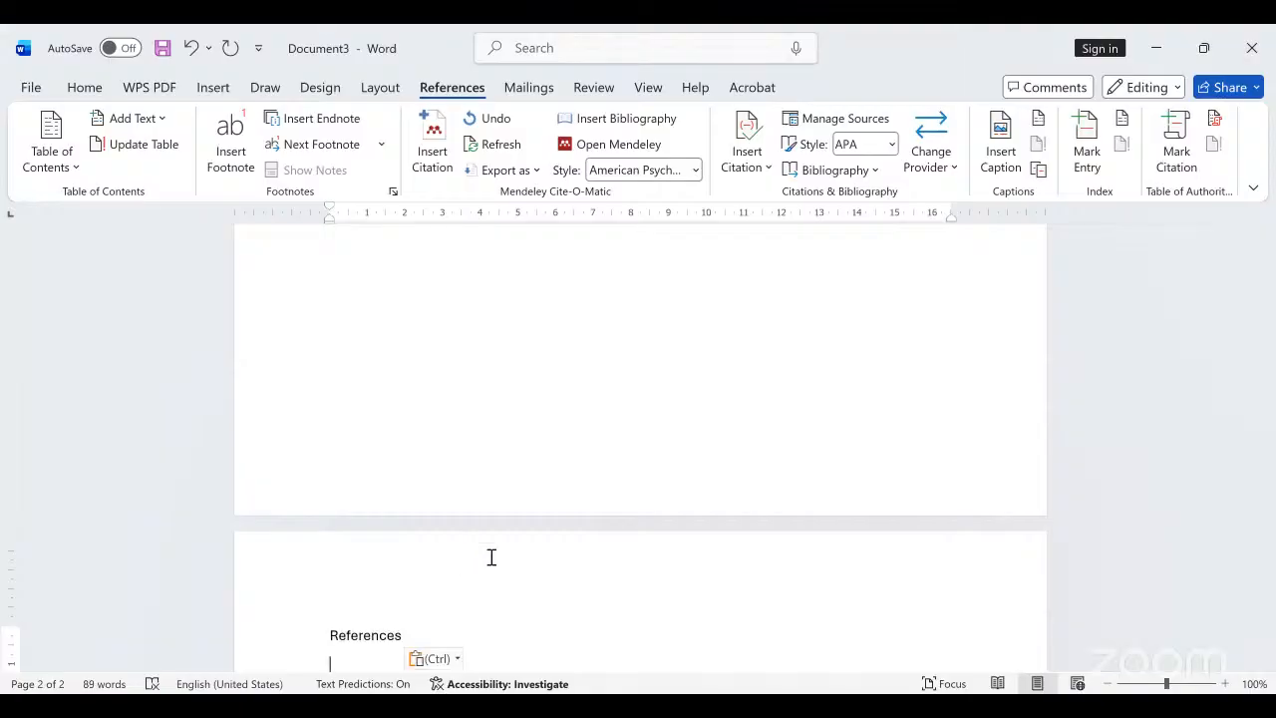
Insert the Mendeley bibliography below the "References" heading on the second page
scroll(489, 528, down, 3)
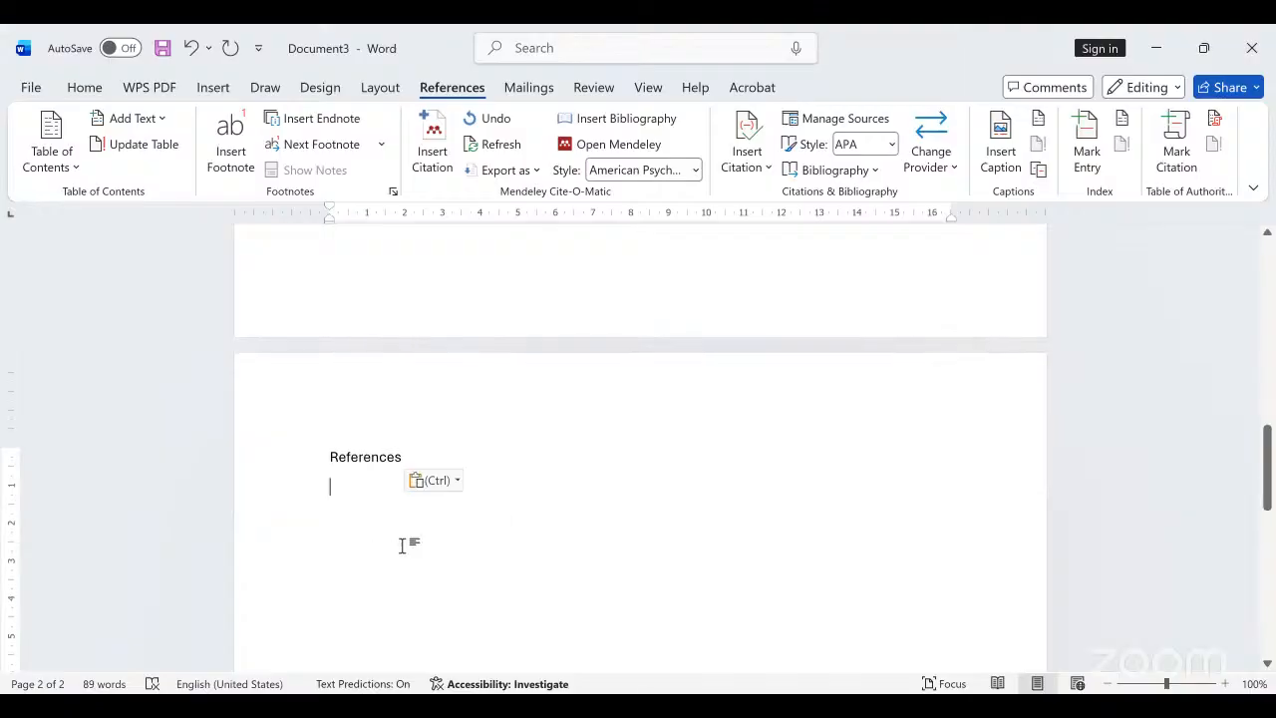
scroll(362, 539, down, 2)
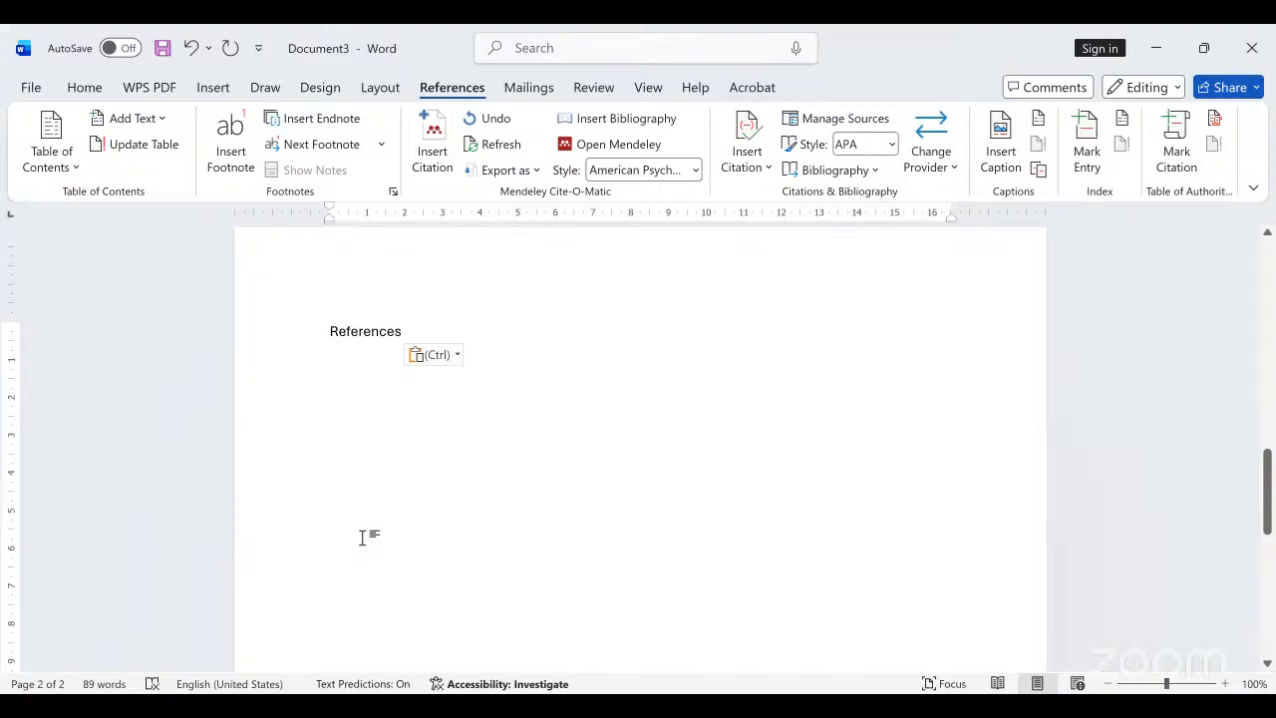
scroll(362, 539, down, 1)
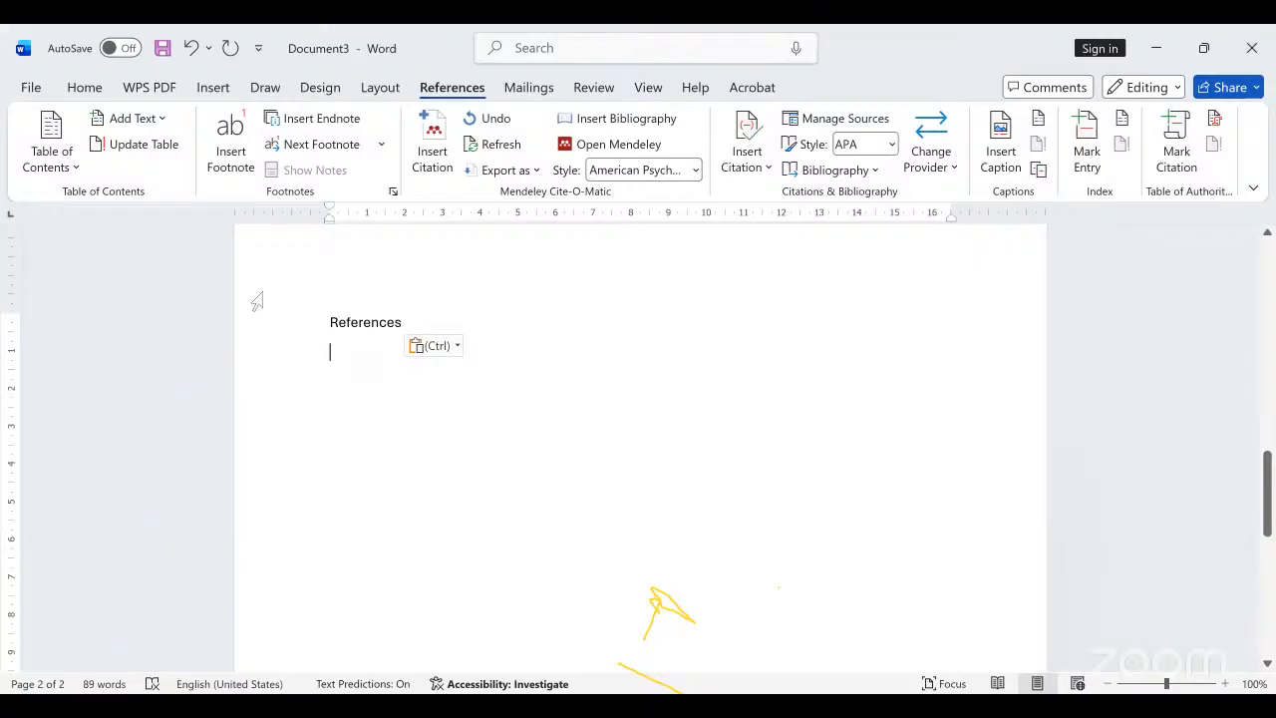
click(626, 119)
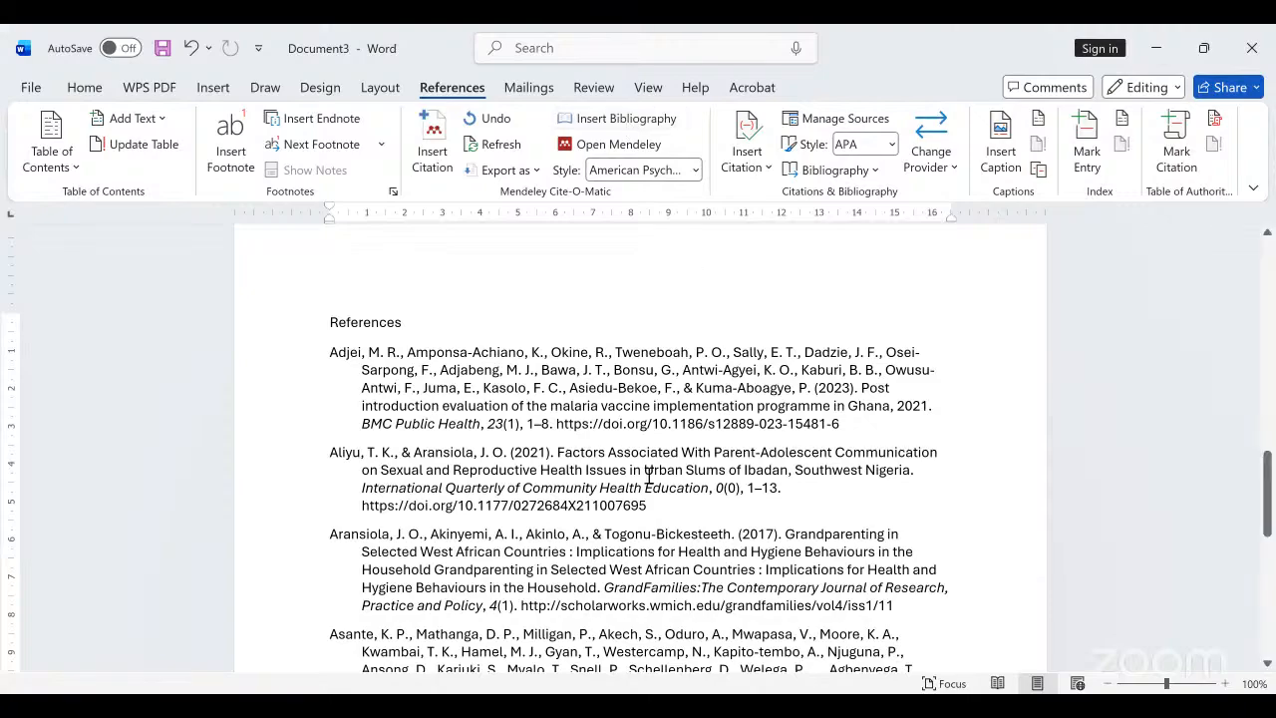
Look through the inserted reference list and set the Mendeley citation style to Chicago Manual of Style 18th edition (author-date)
scroll(649, 476, down, 5)
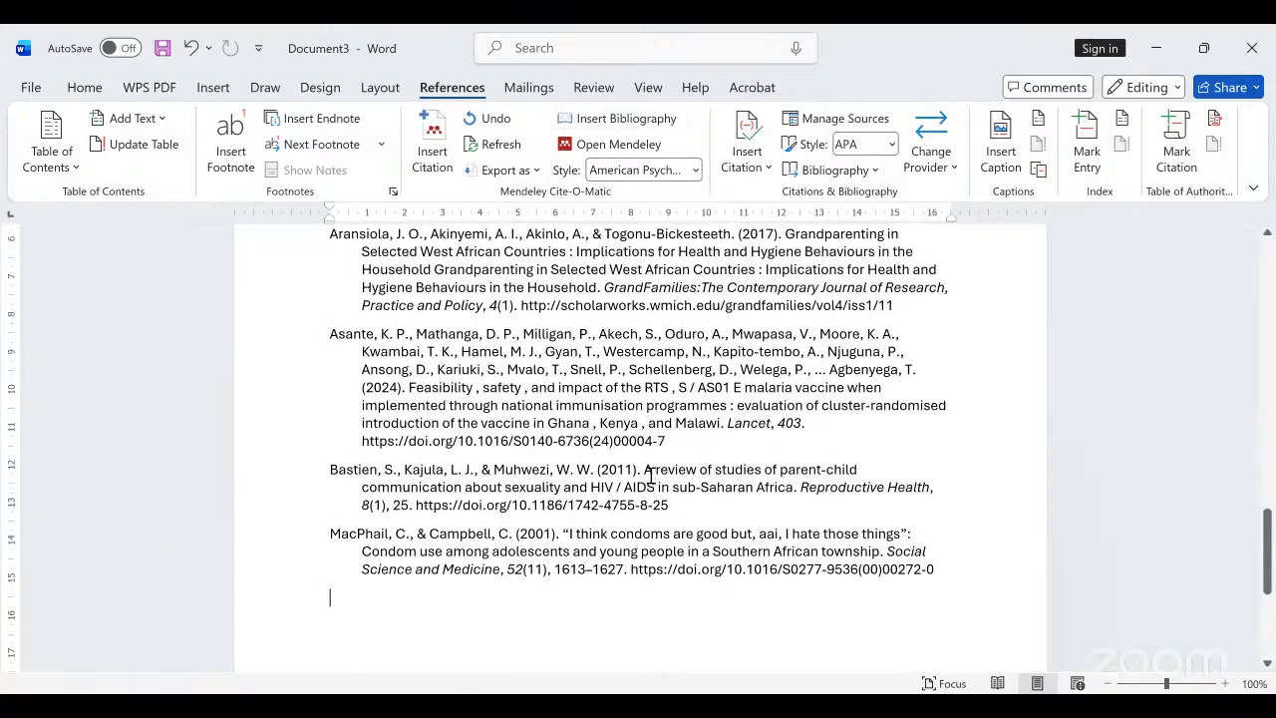
scroll(649, 476, up, 4)
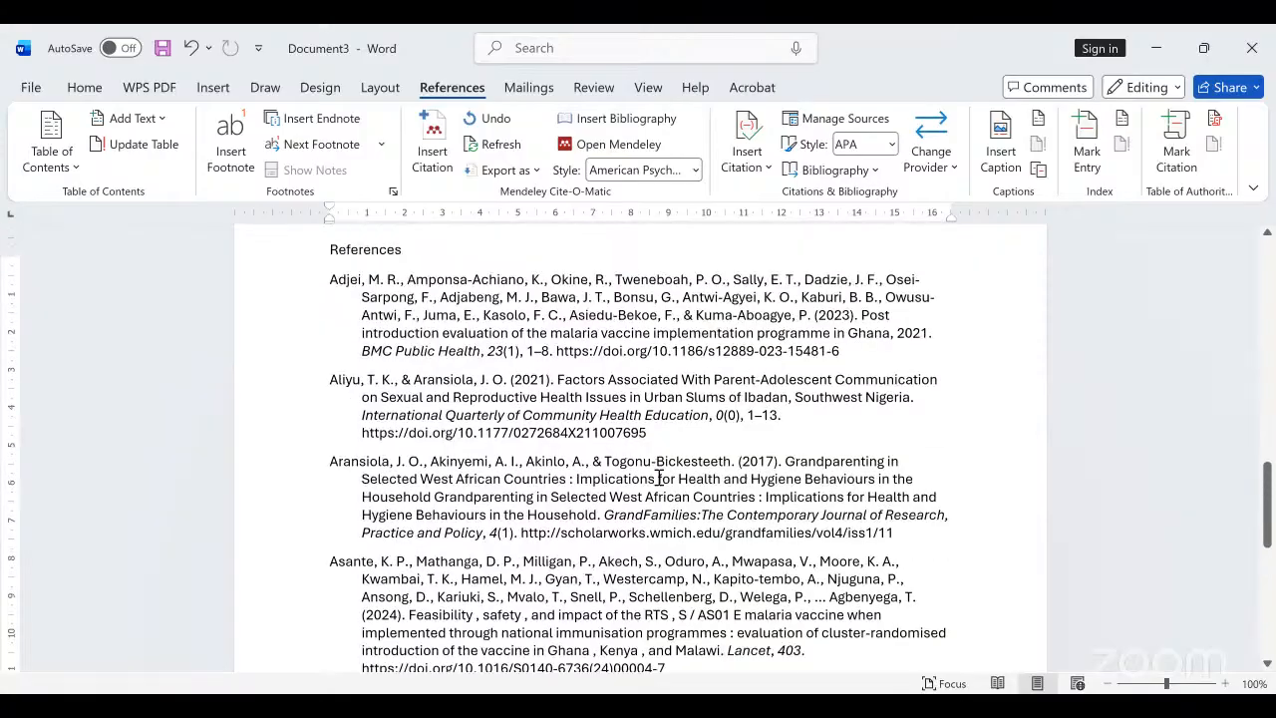
scroll(659, 478, up, 2)
scroll(659, 479, down, 2)
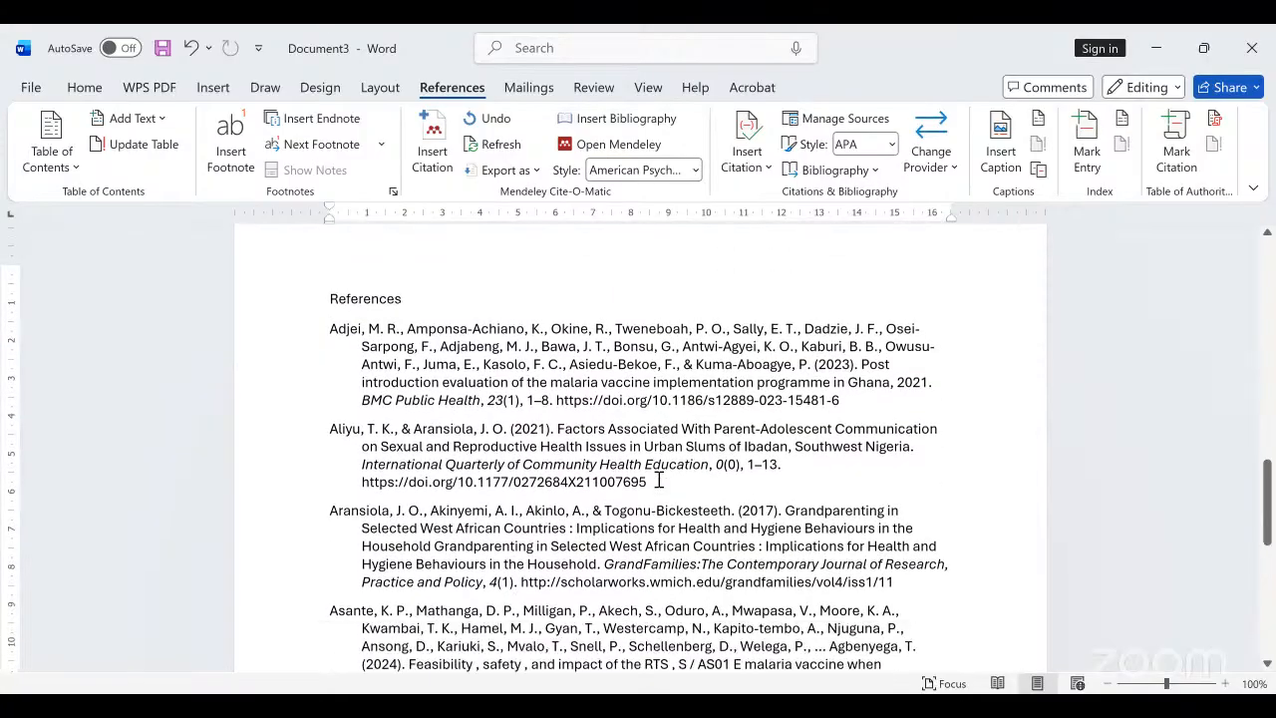
scroll(656, 481, down, 2)
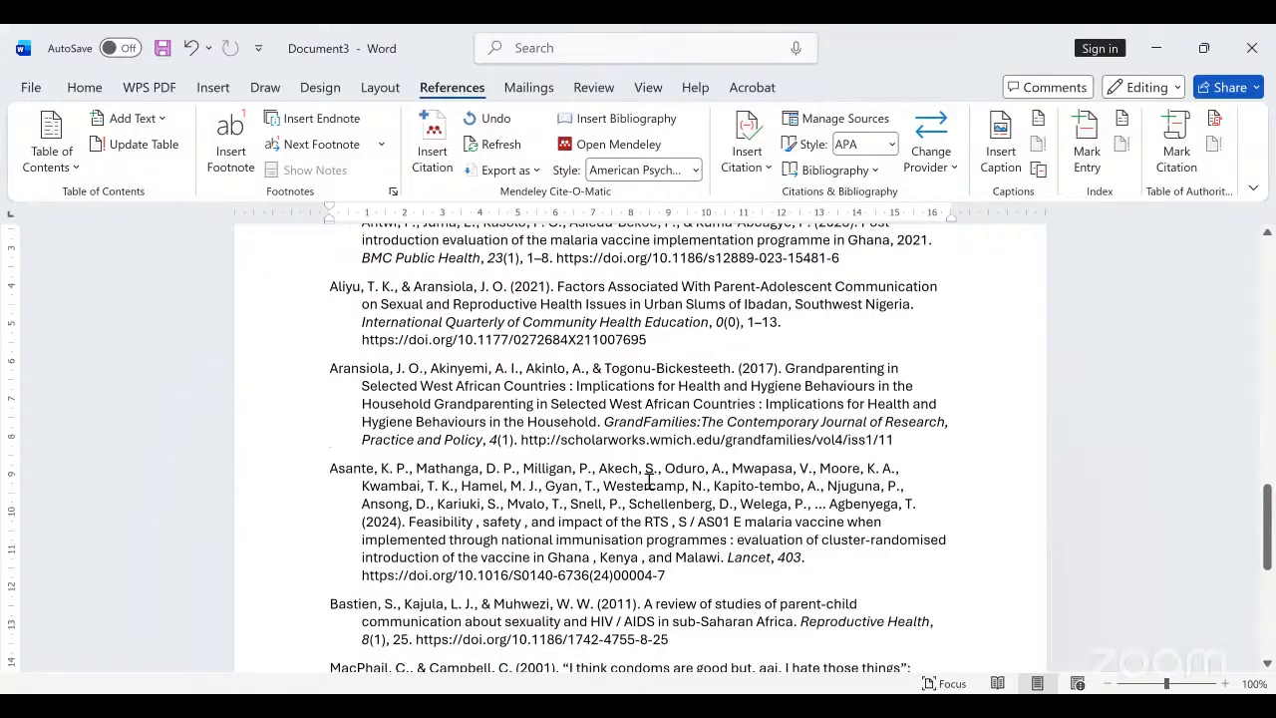
scroll(649, 482, down, 4)
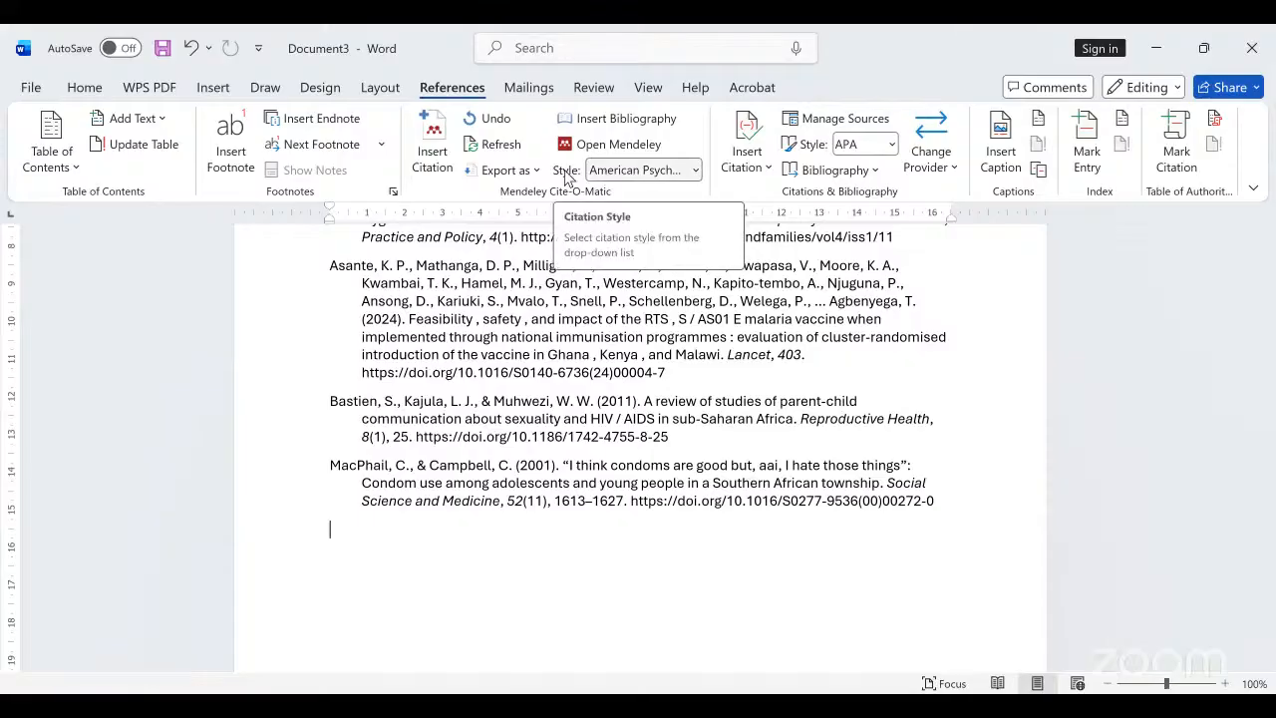
click(695, 171)
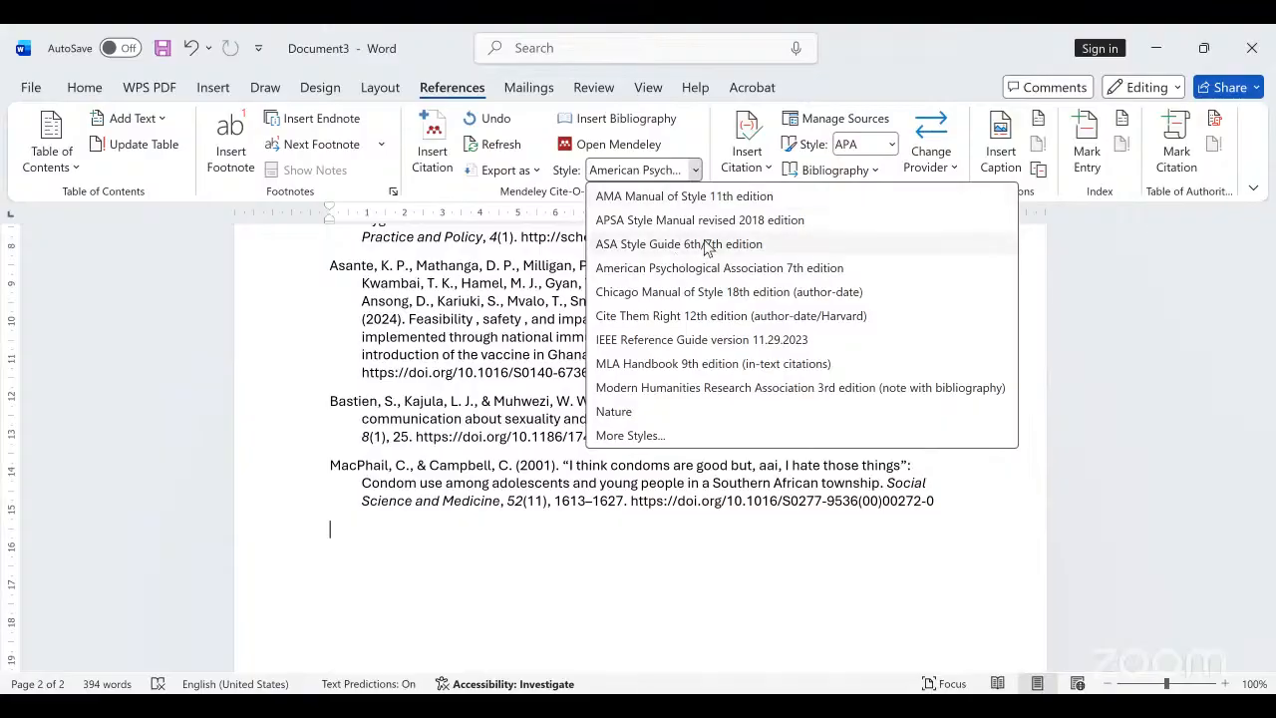
click(658, 299)
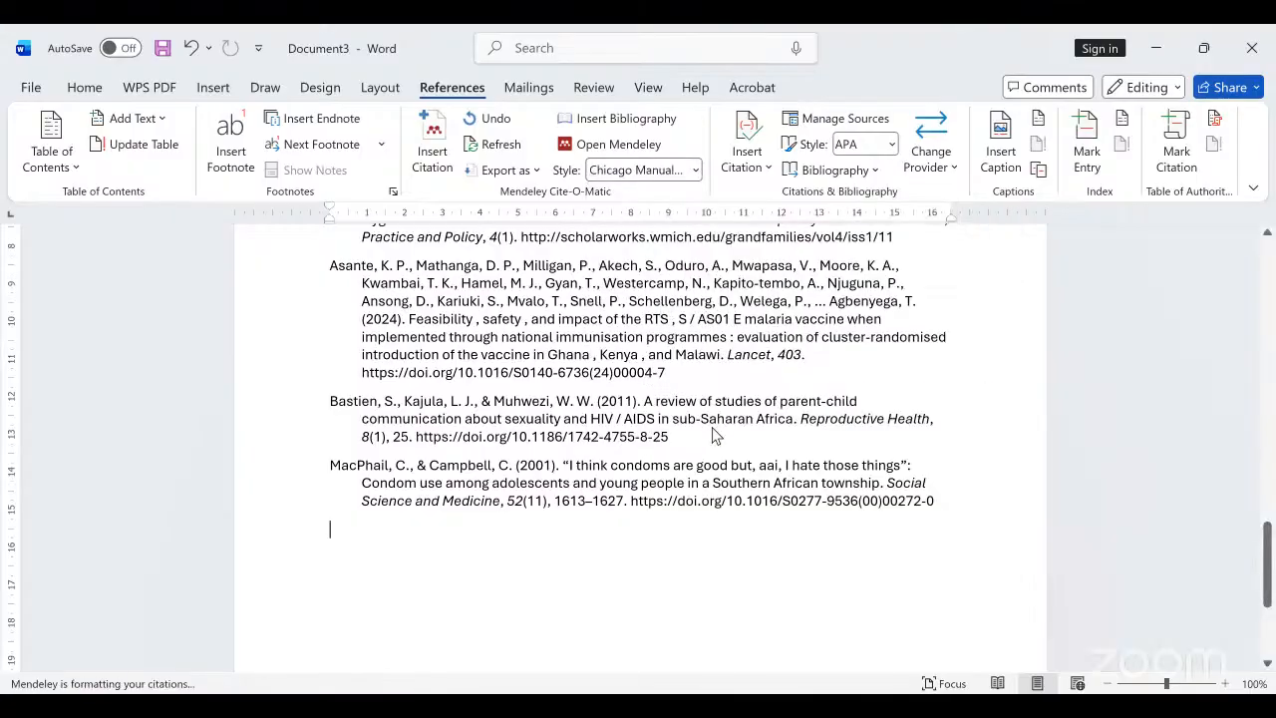
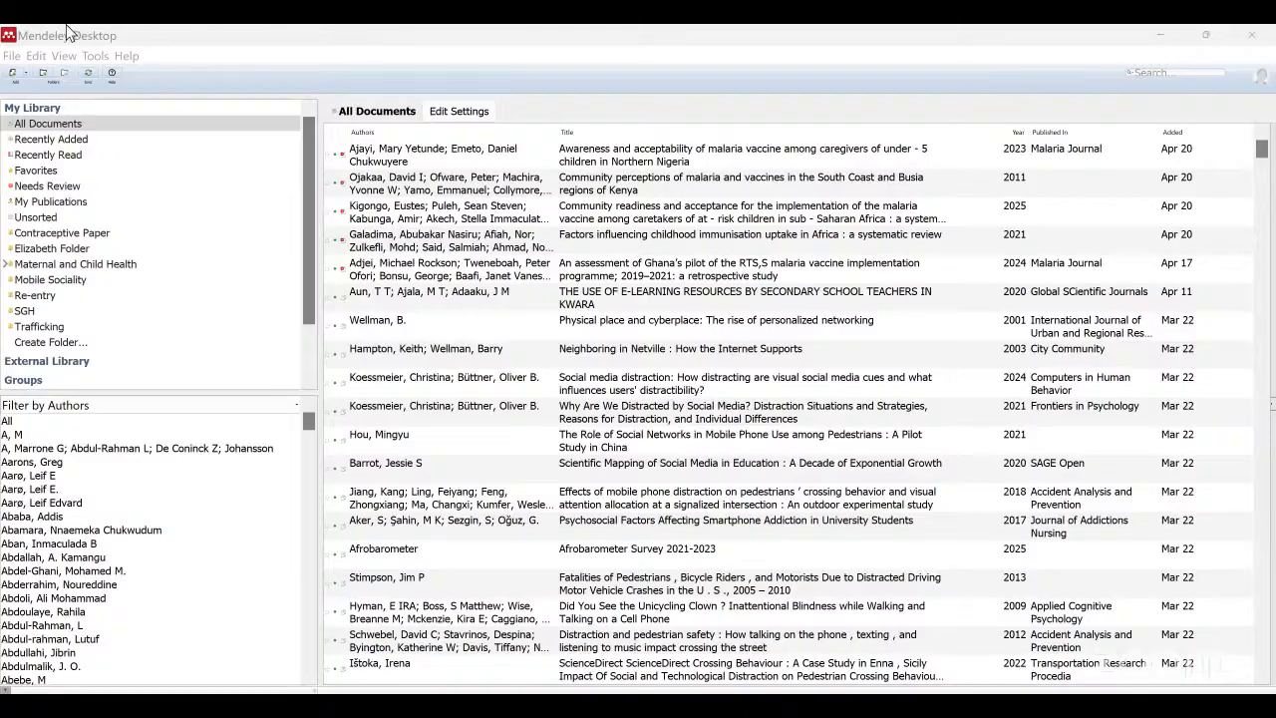
Switch to Mendeley Desktop and create a library folder named "Malaria Vaccine Paper"
click(102, 61)
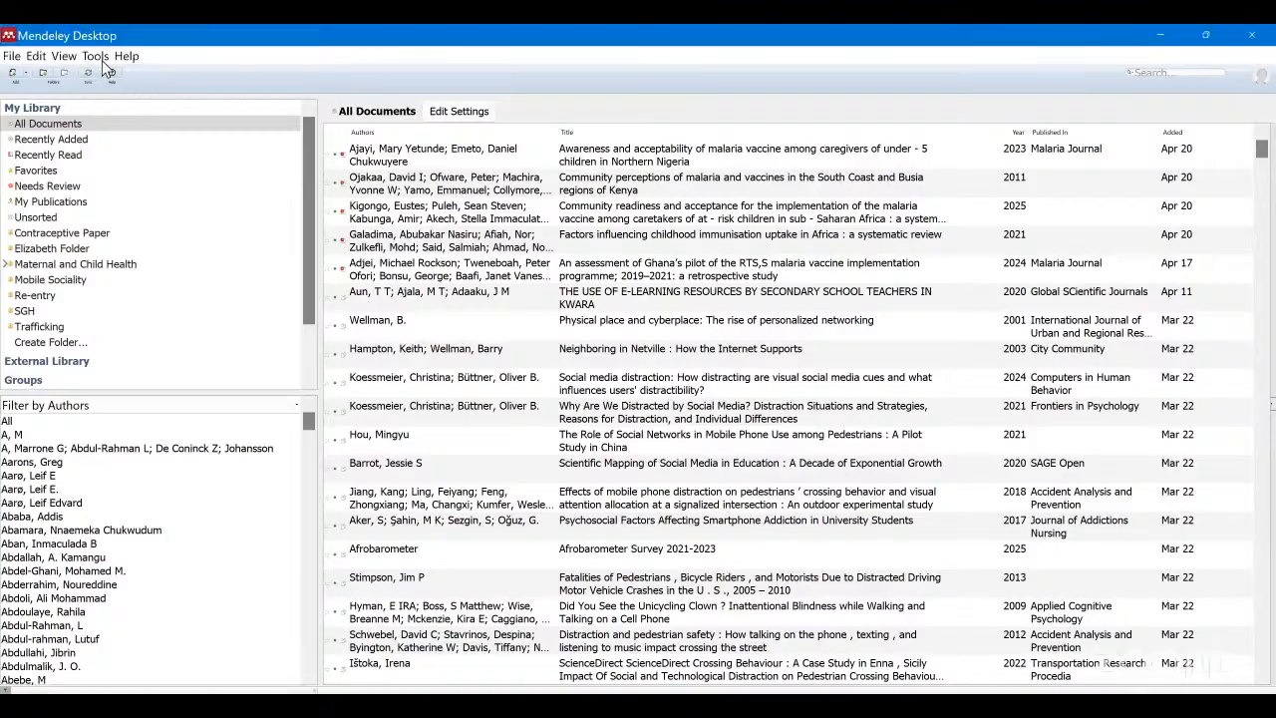
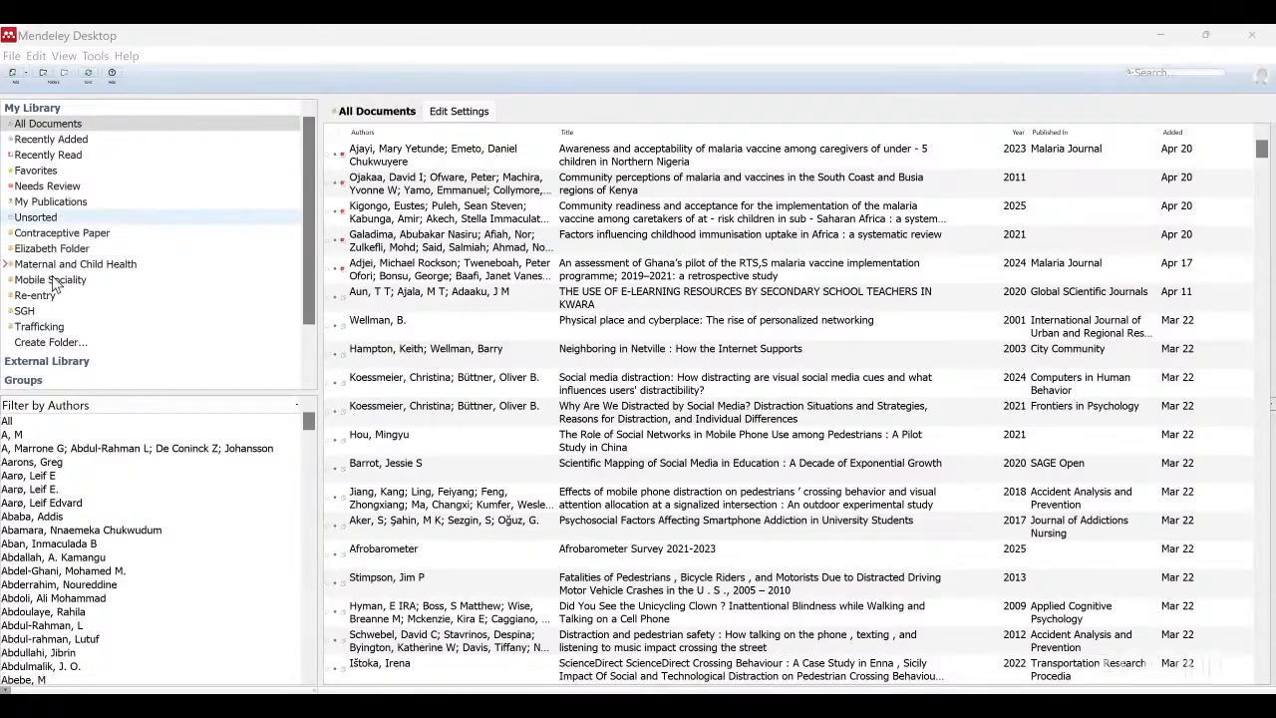
click(54, 343)
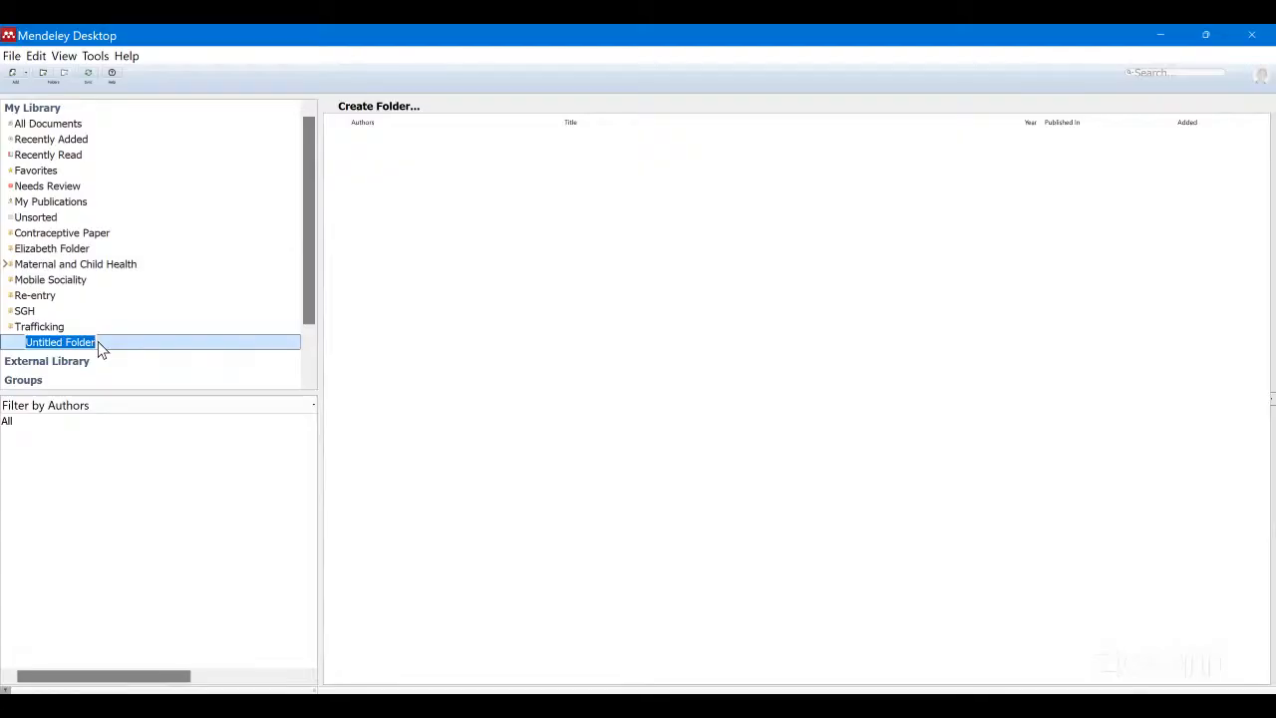
text(Malaria Vaccine Paper)
key(Return)
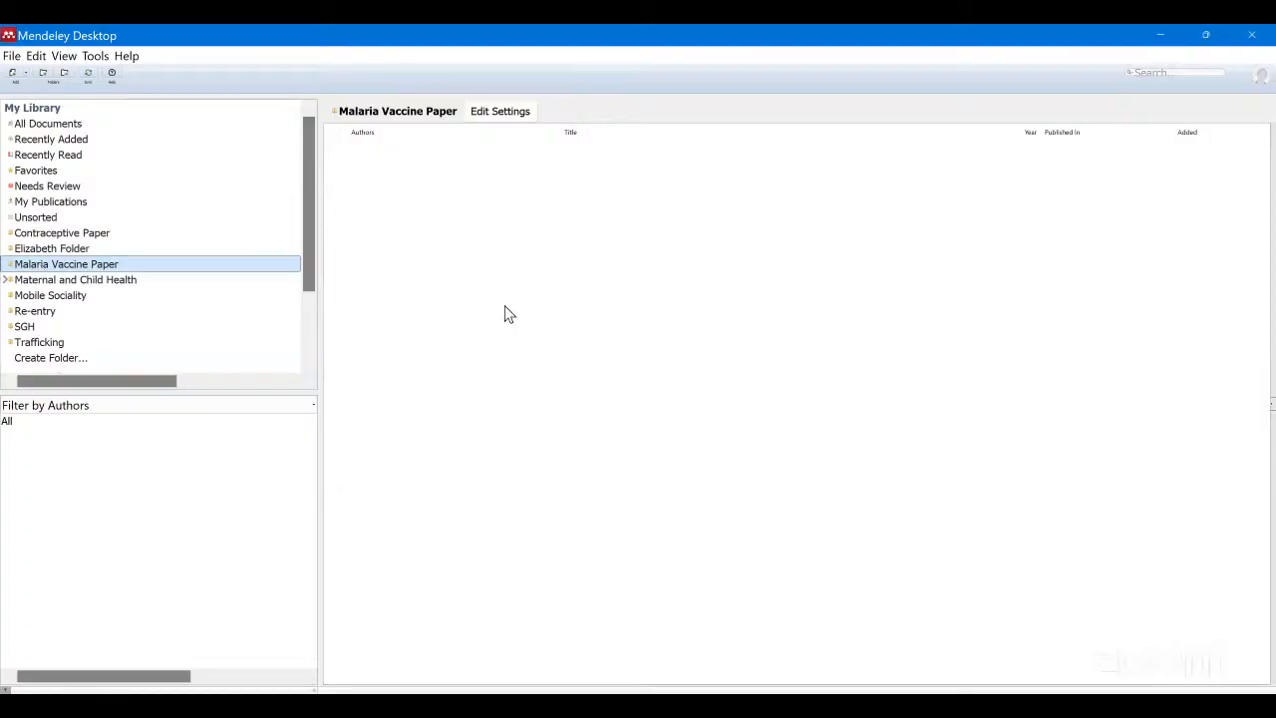
click(221, 269)
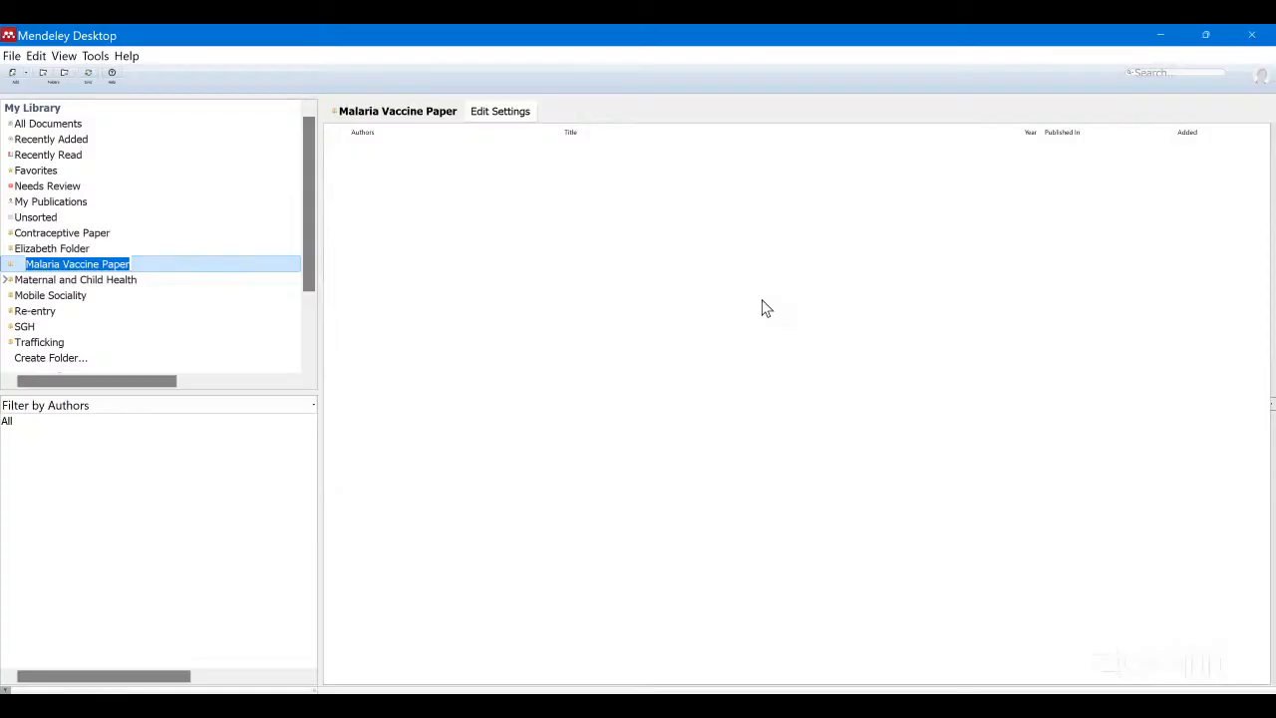
click(12, 58)
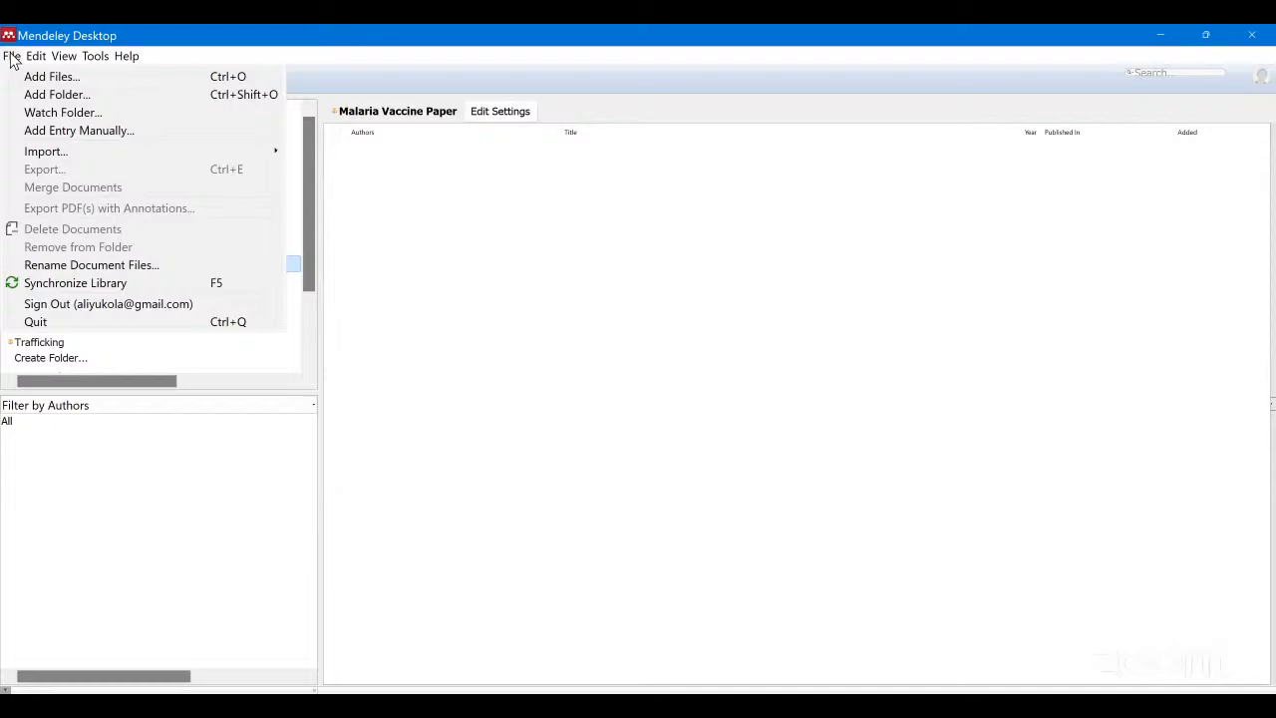
click(61, 83)
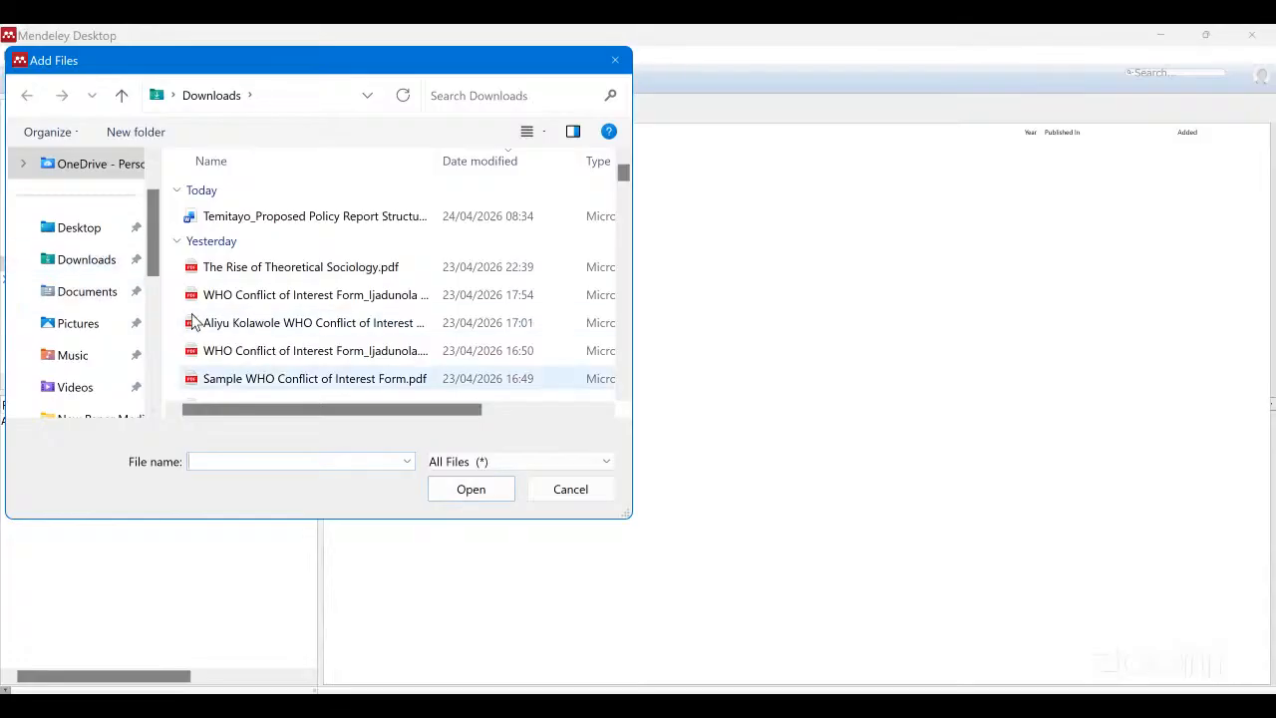
click(88, 261)
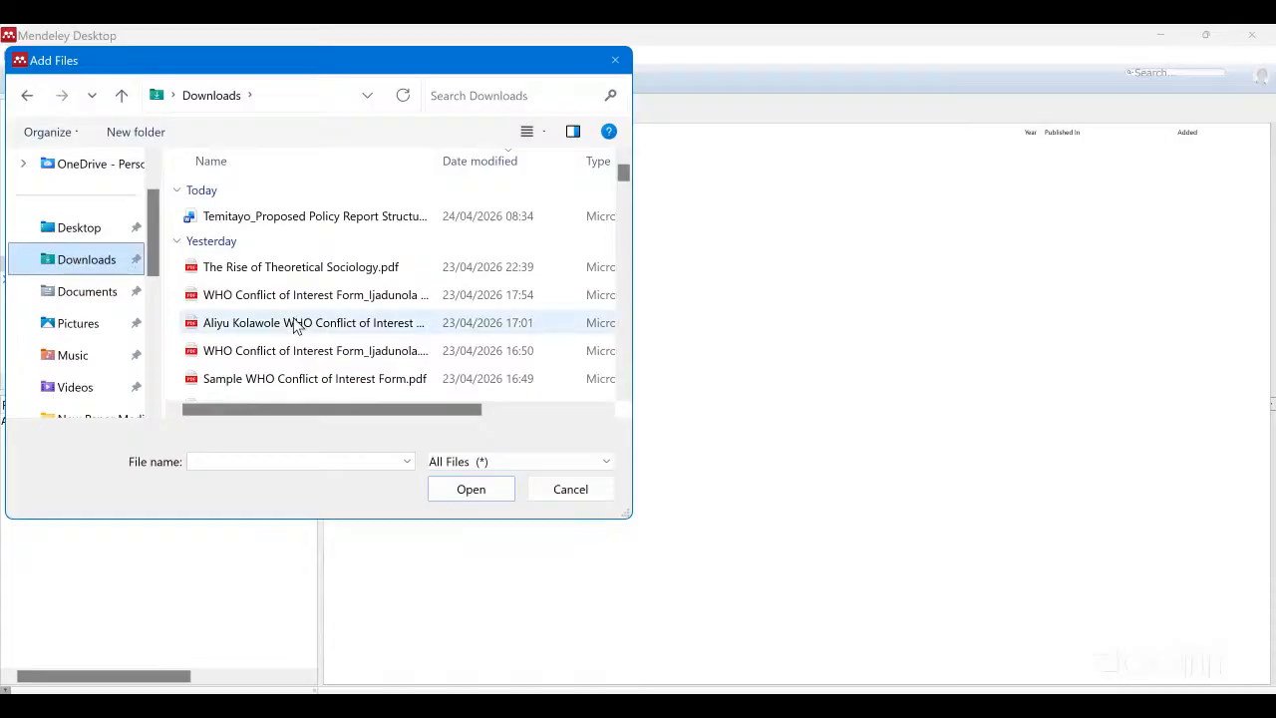
scroll(294, 327, down, 3)
scroll(298, 326, down, 2)
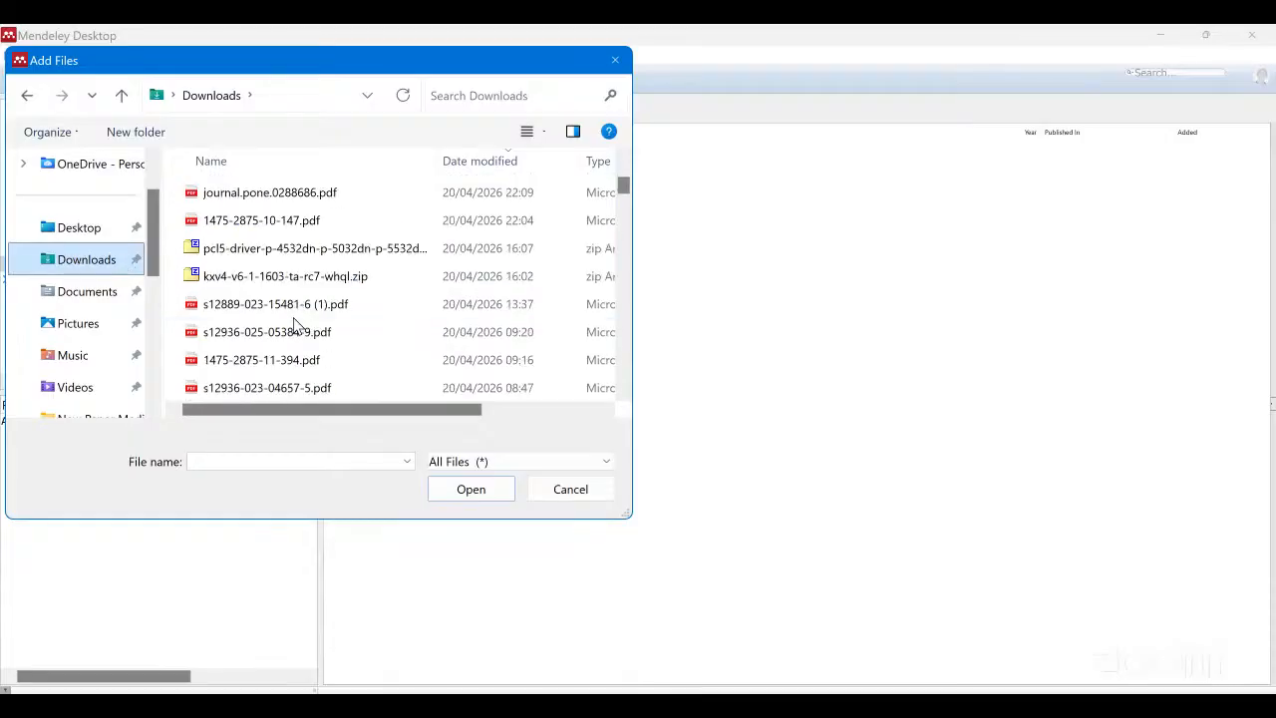
scroll(299, 328, up, 1)
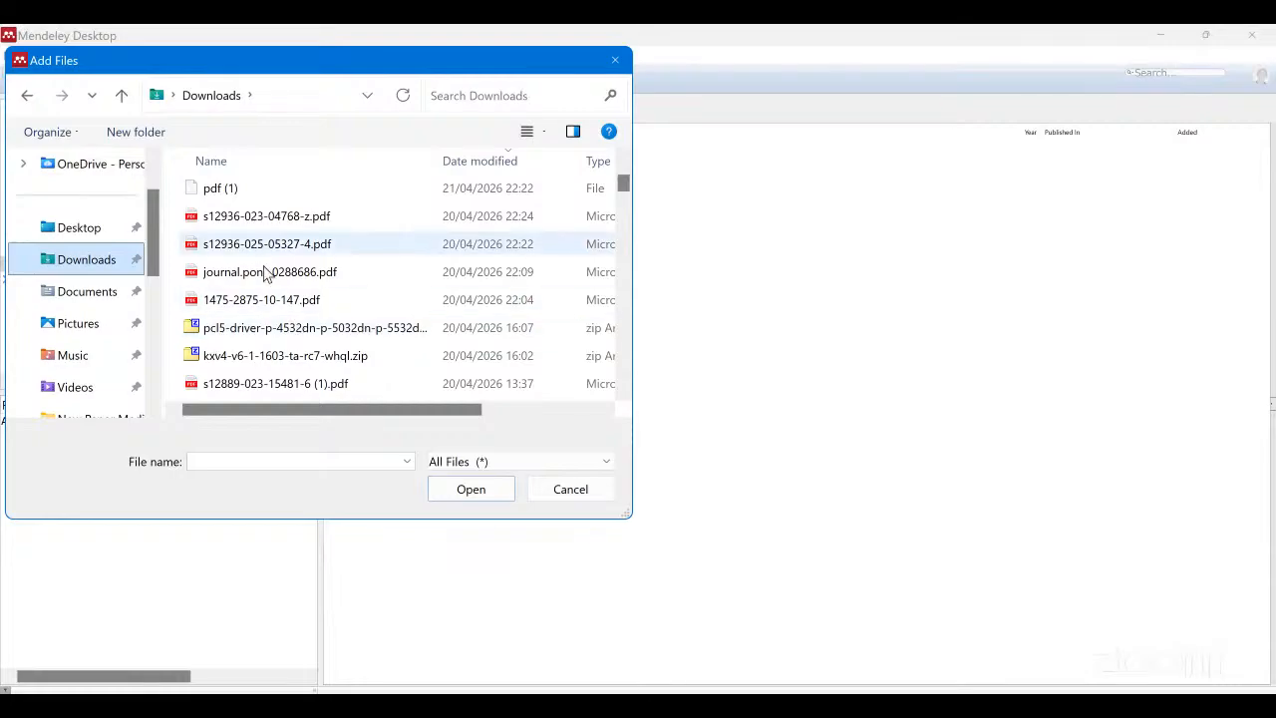
scroll(271, 276, down, 1)
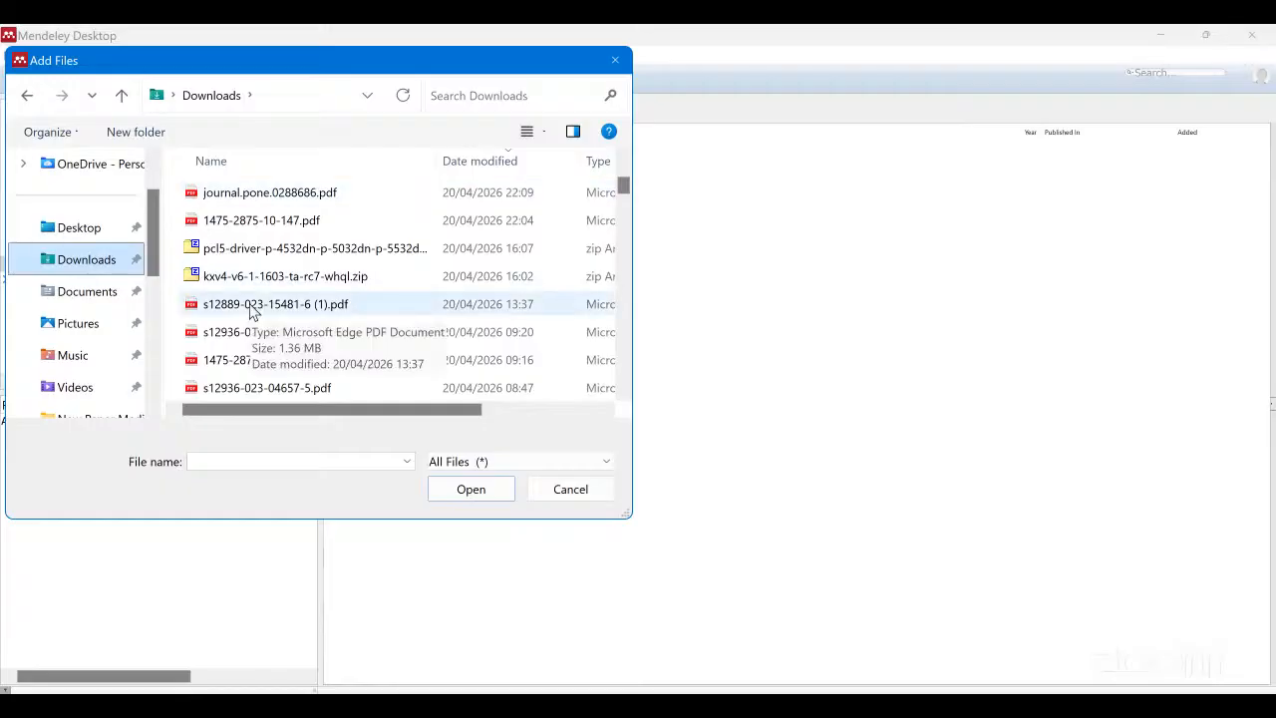
click(251, 312)
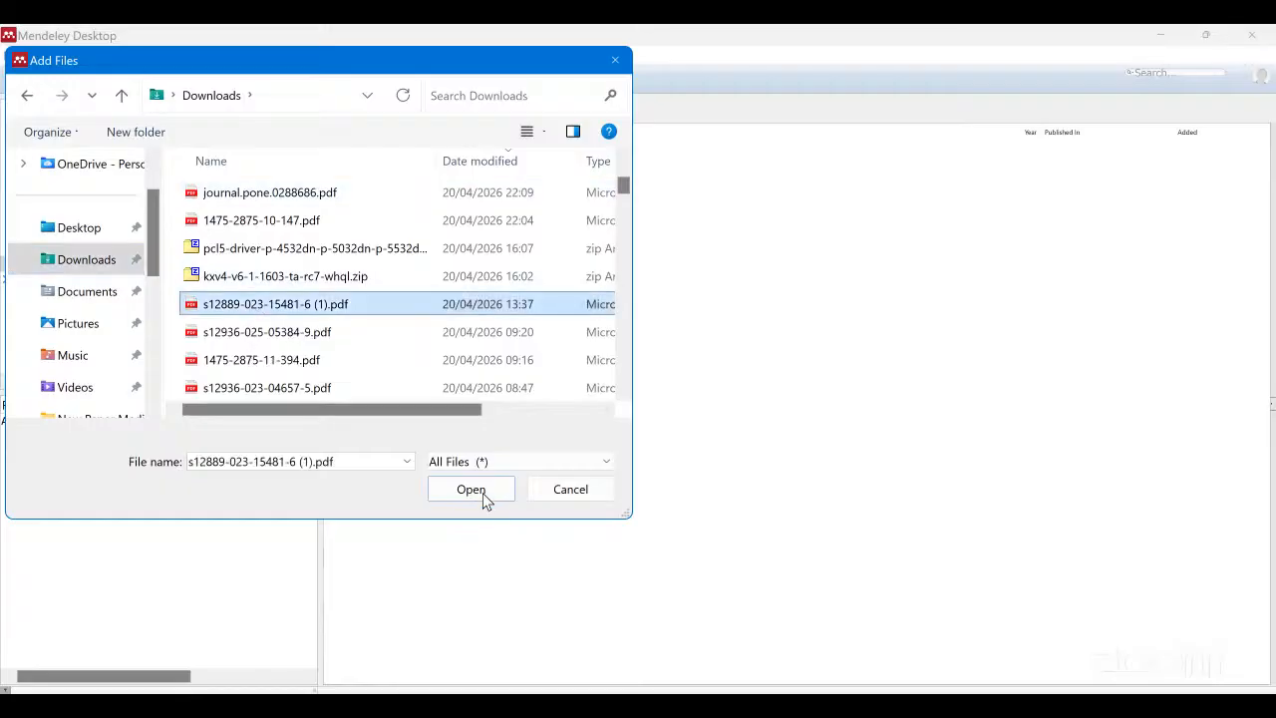
click(483, 493)
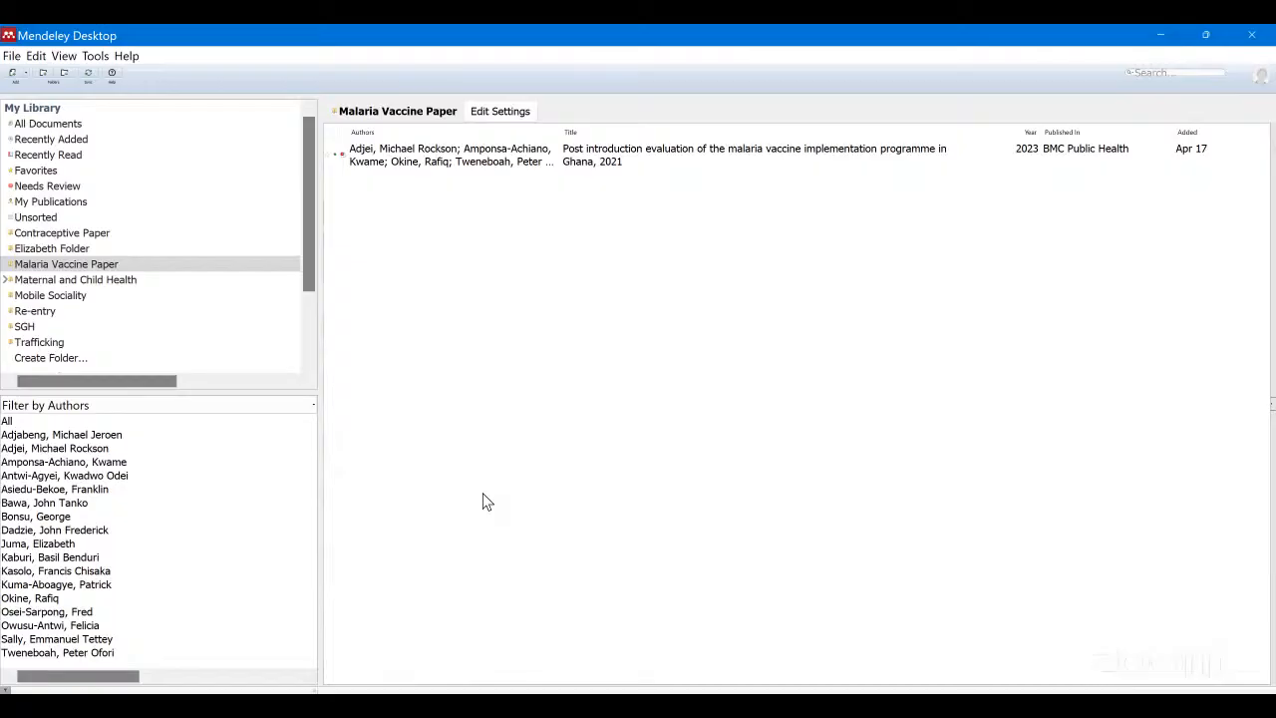
click(10, 57)
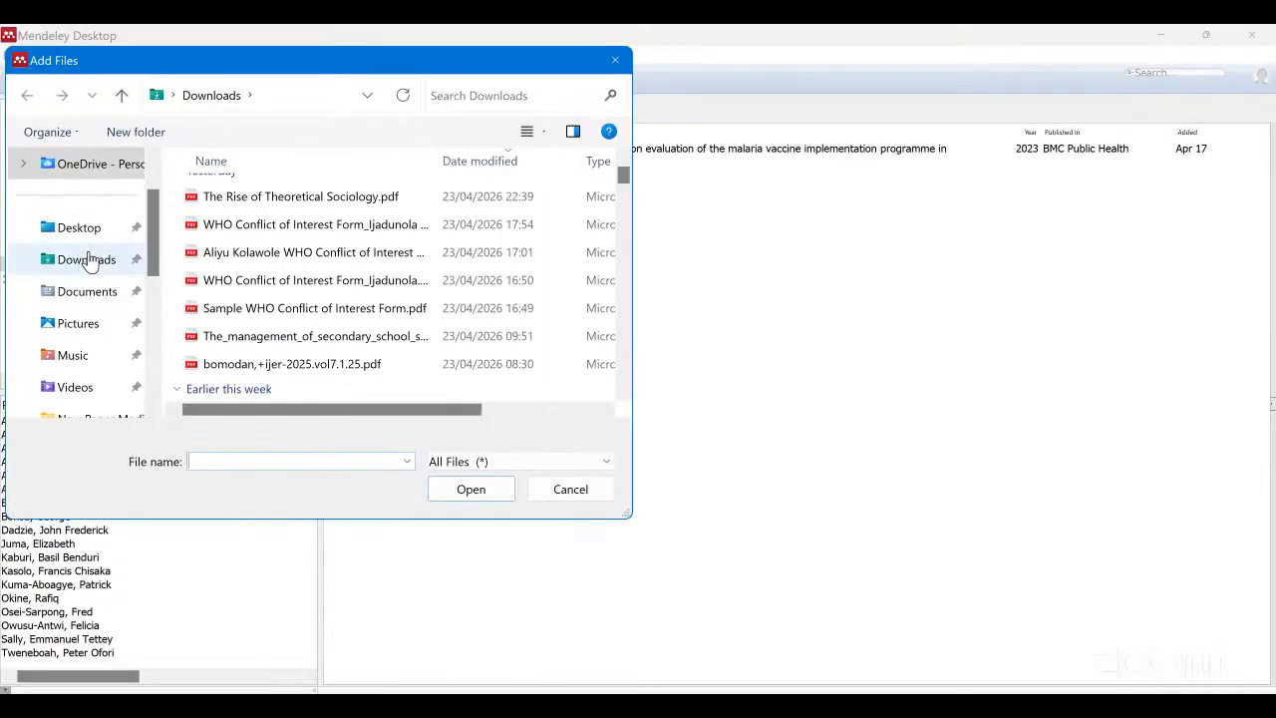
click(88, 259)
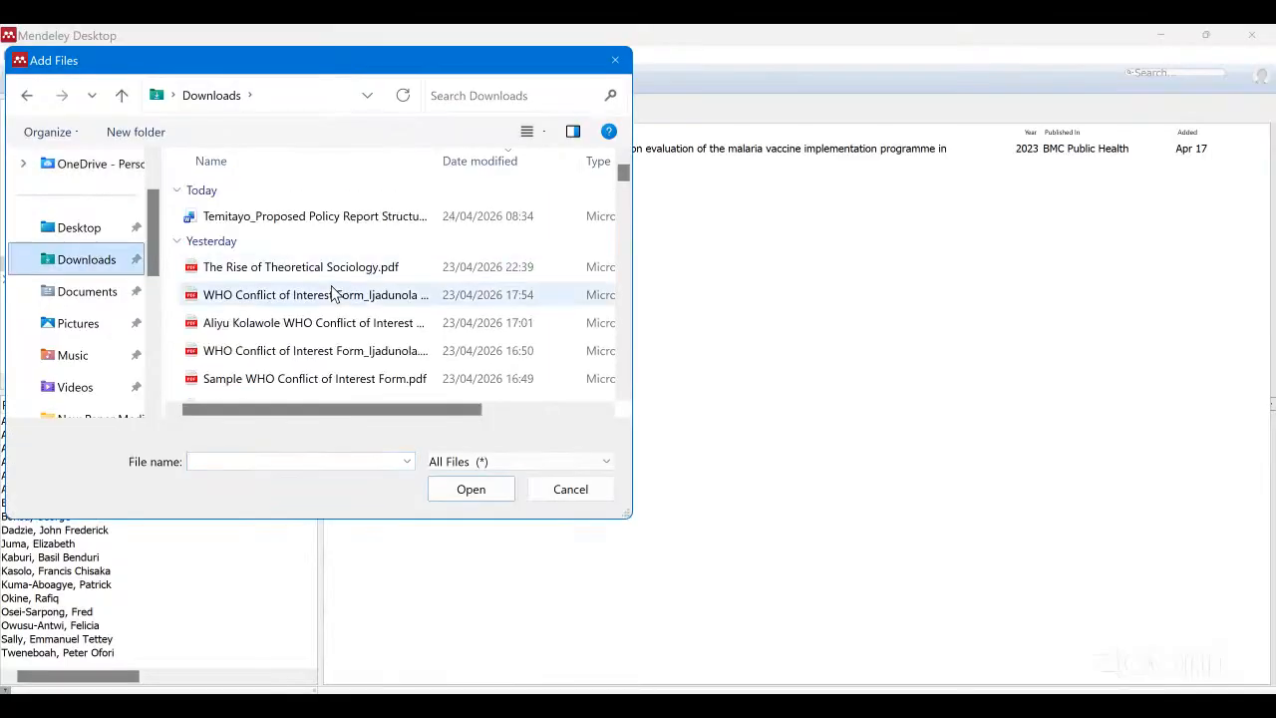
scroll(334, 294, down, 3)
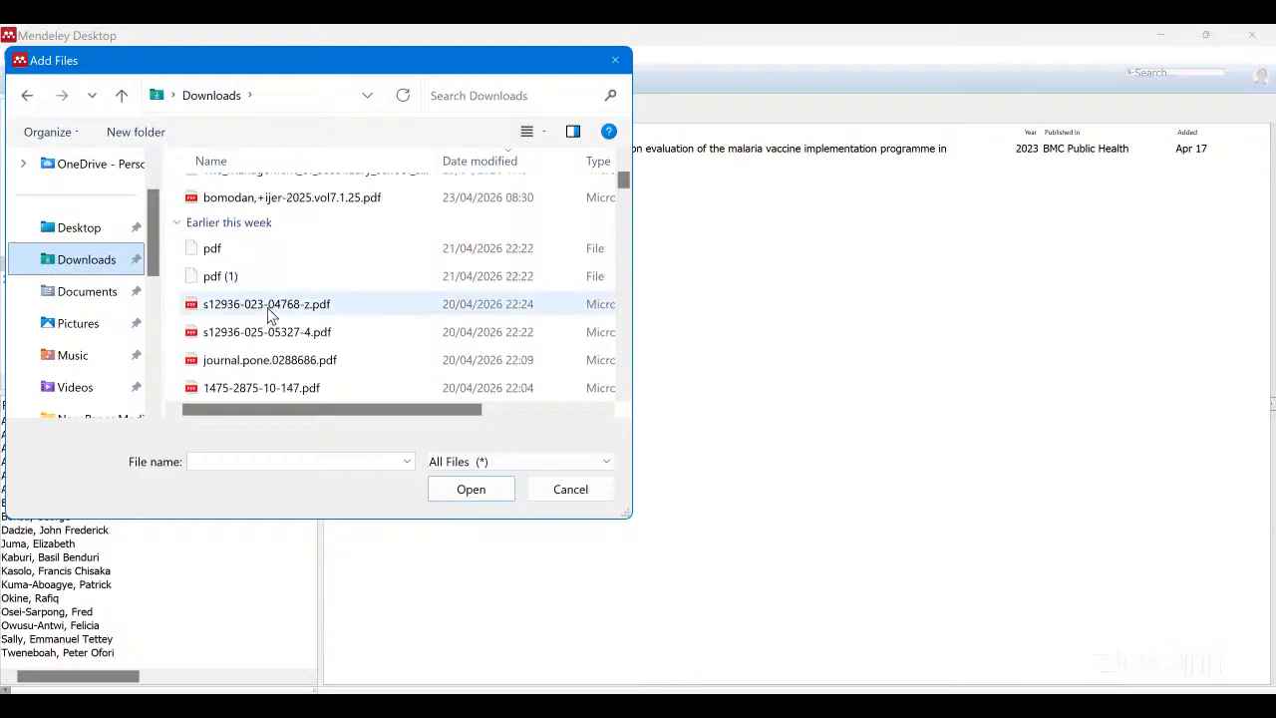
click(269, 310)
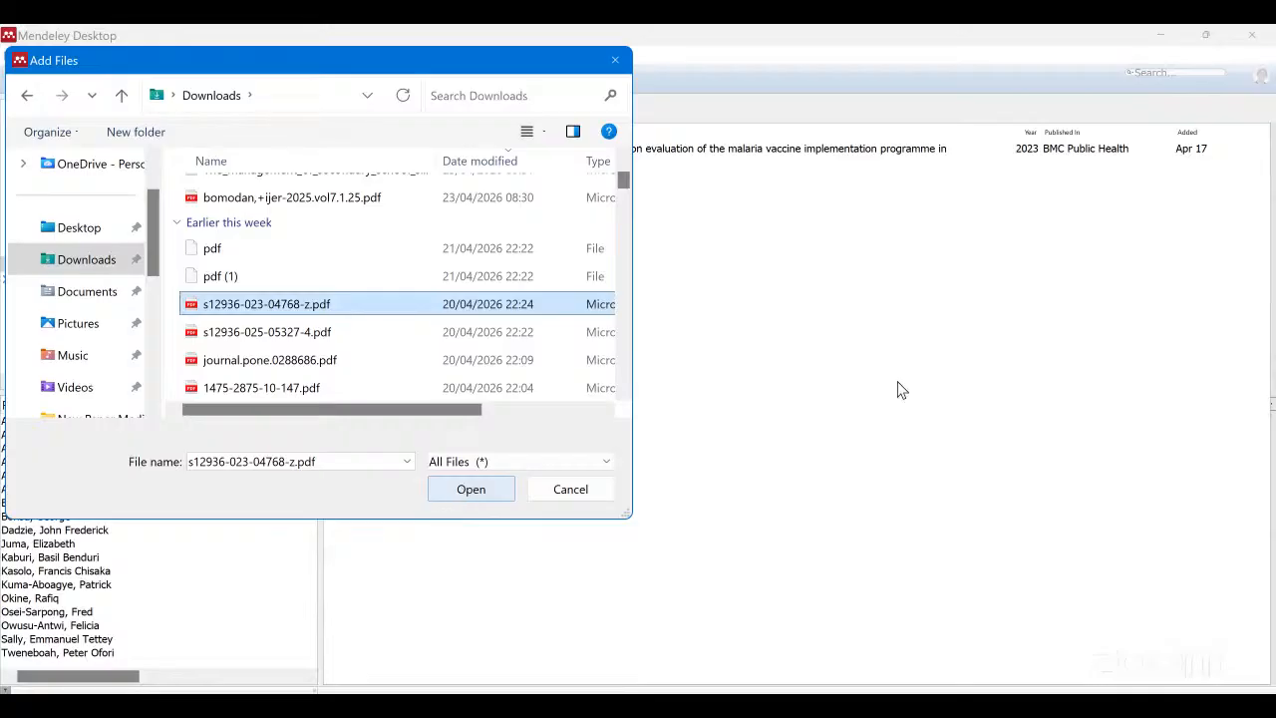
key(Return)
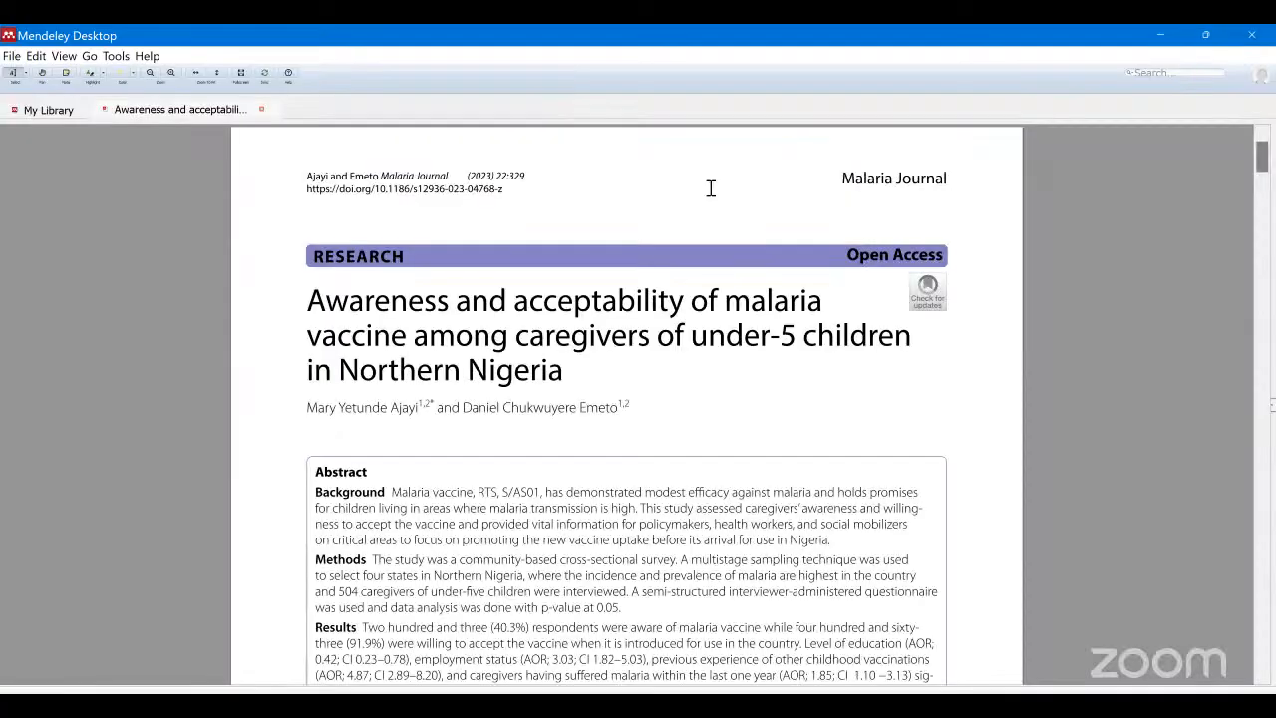
Read through the opened malaria vaccine awareness article and select the Background paragraph on its first page
scroll(561, 337, down, 3)
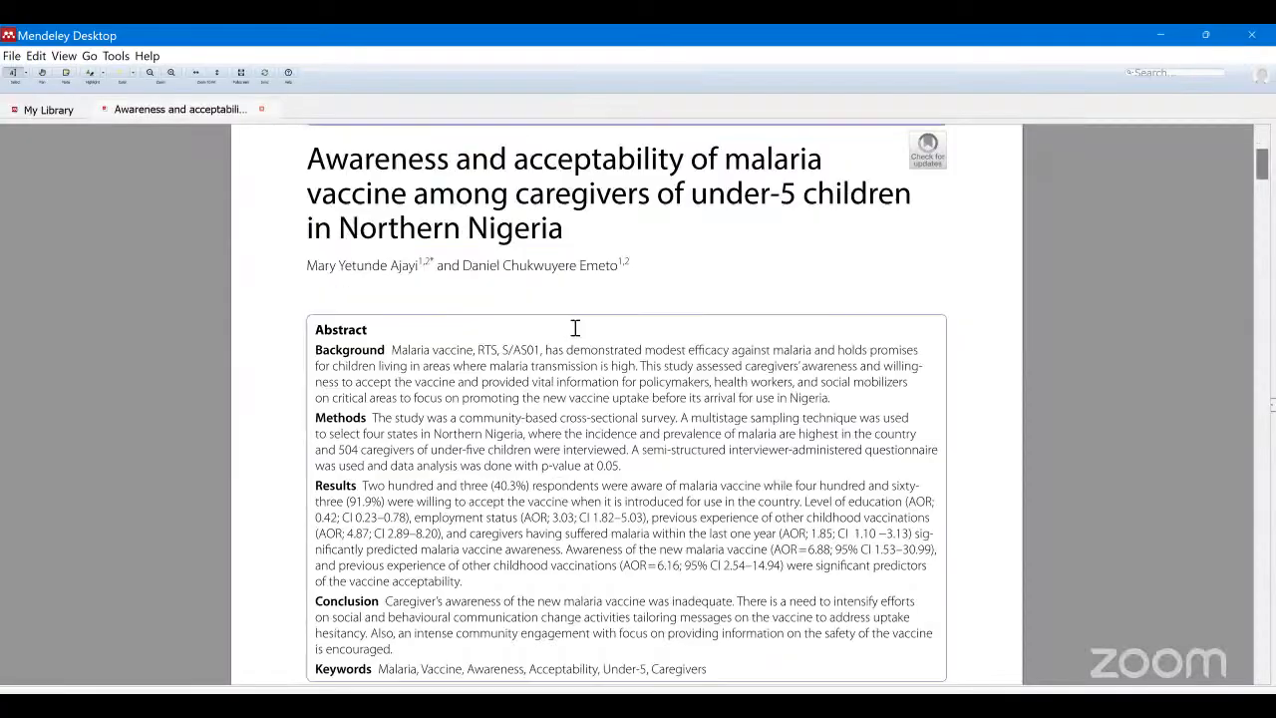
scroll(206, 131, down, 3)
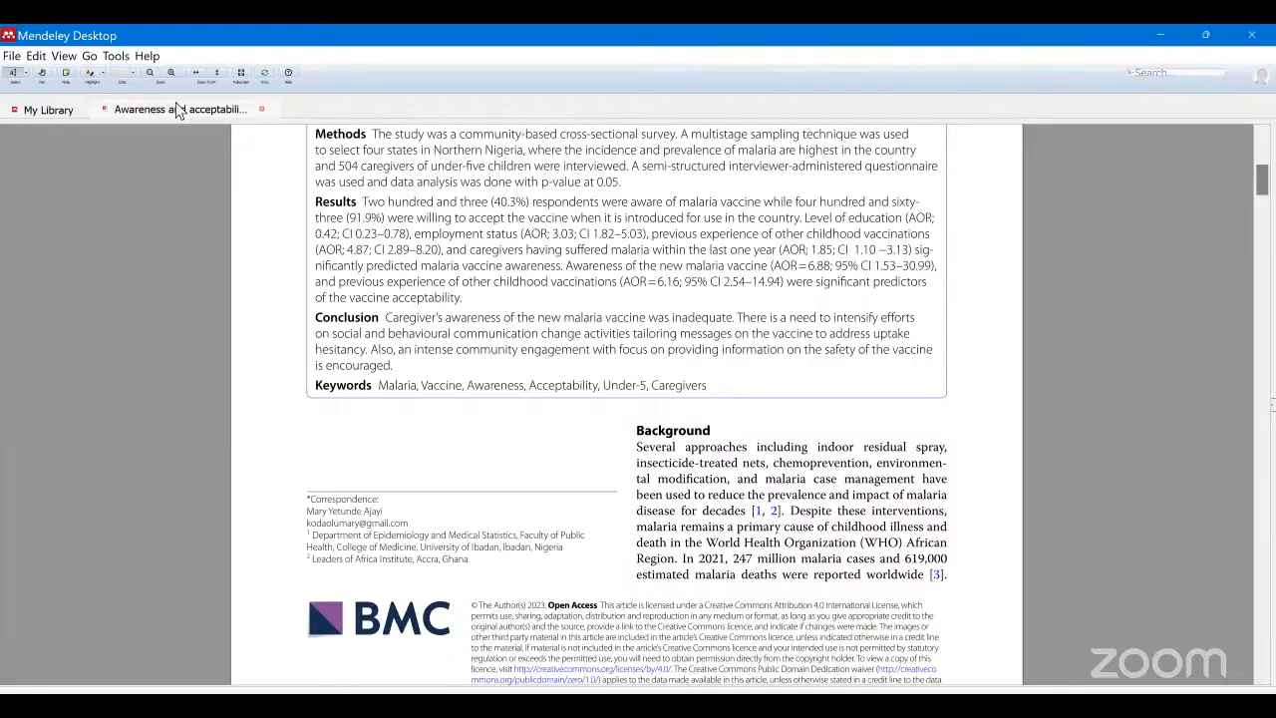
scroll(479, 260, down, 4)
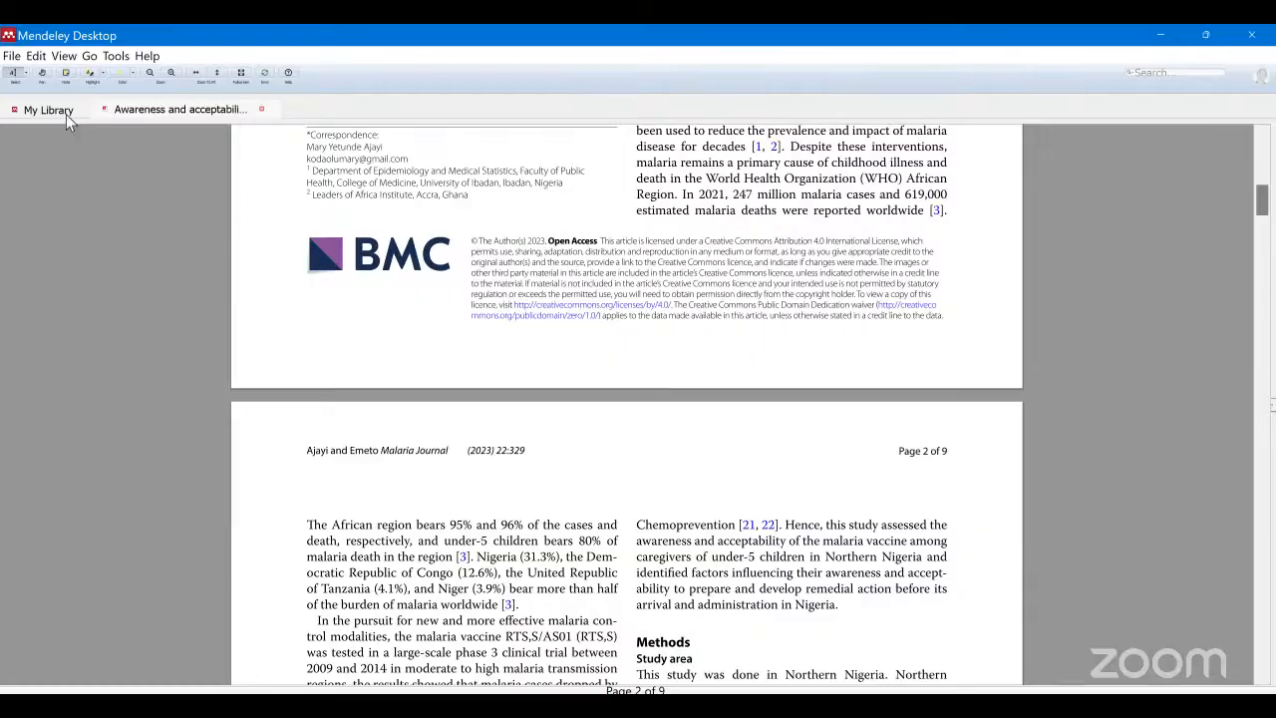
scroll(775, 428, up, 1)
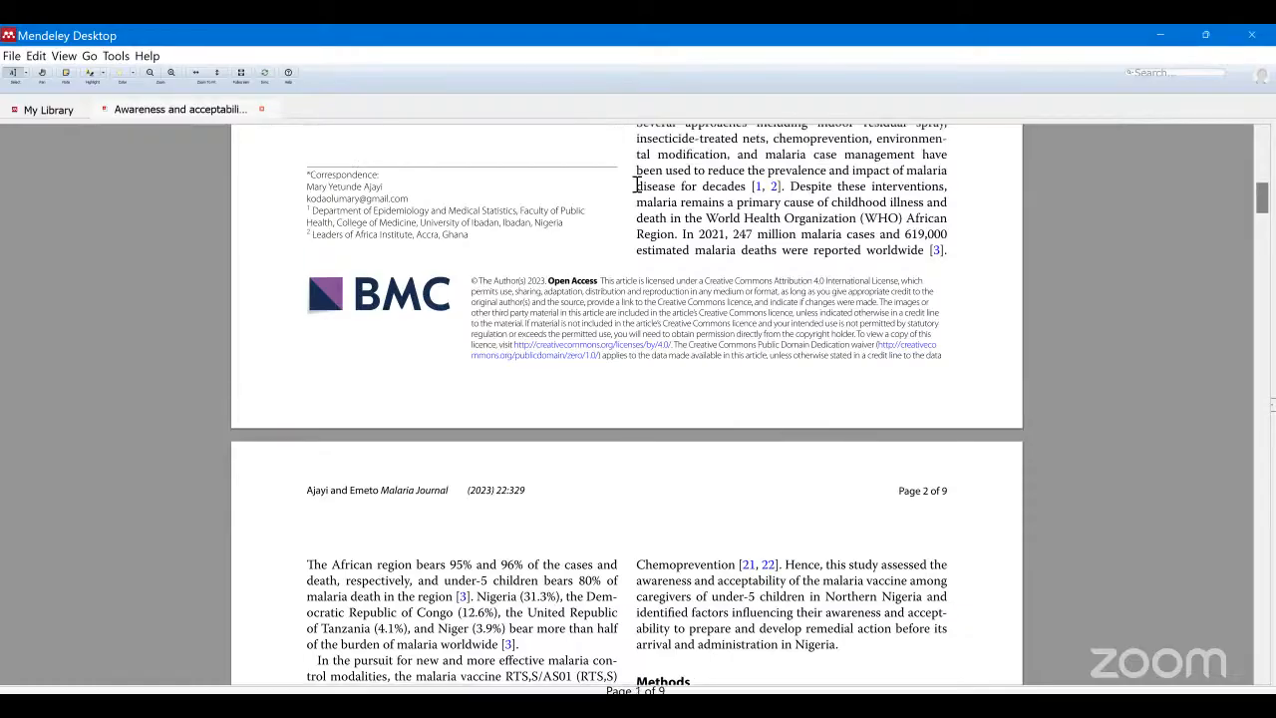
mouse_move(634, 181)
mouse_down()
mouse_move(785, 203)
mouse_move(856, 226)
mouse_move(895, 262)
mouse_move(947, 253)
mouse_up()
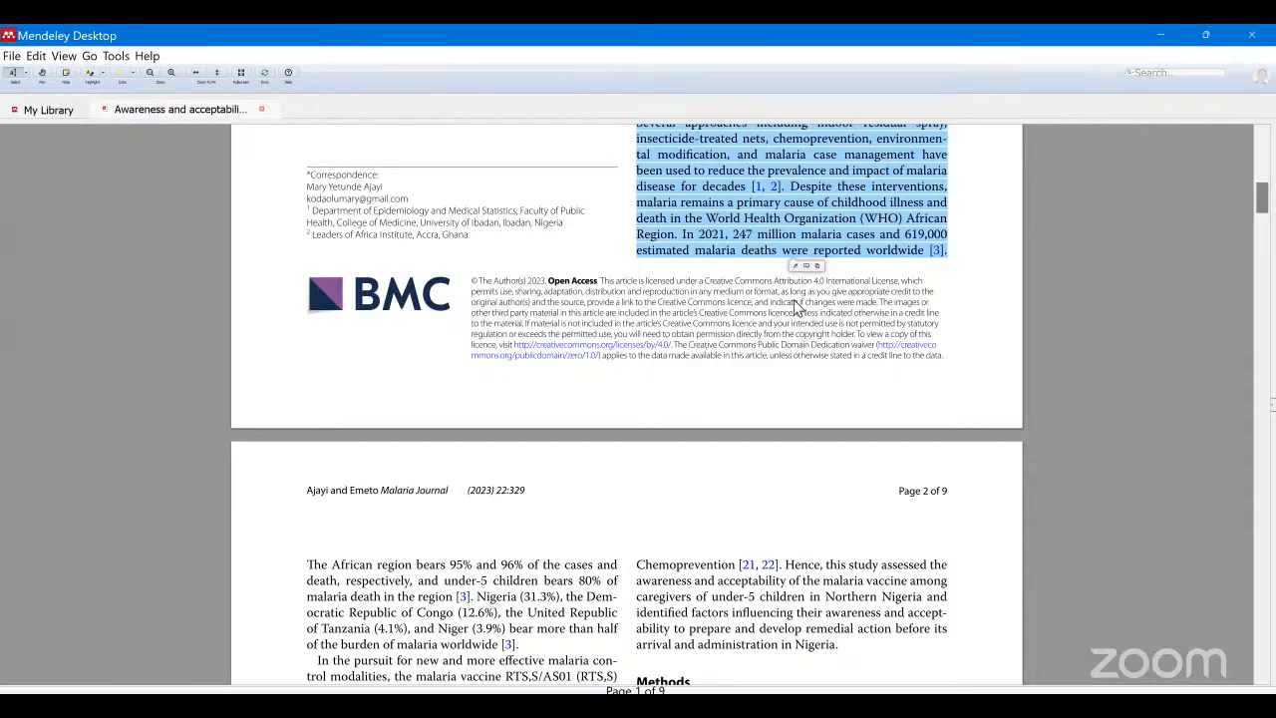
Return to the library and select the "Awareness and acceptability of malaria vaccine" article in the Malaria Vaccine Paper folder
click(50, 109)
ctrl+click(997, 213)
click(431, 180)
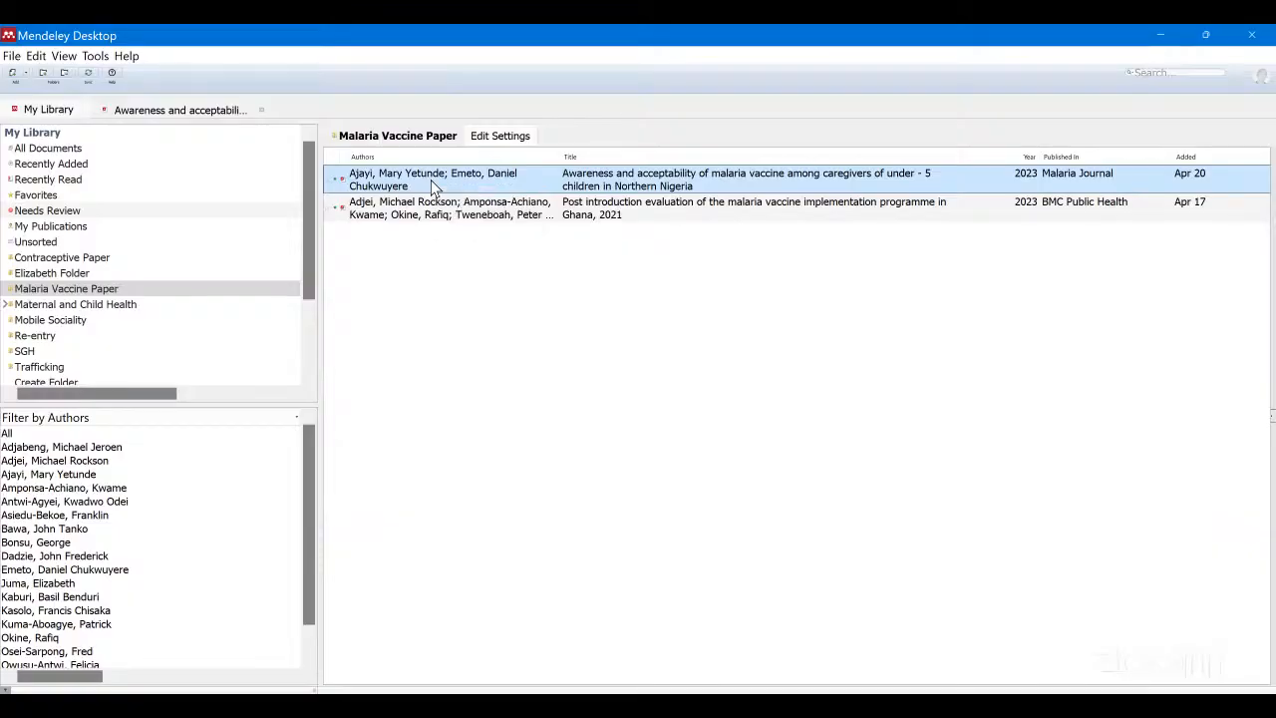
shift+click(403, 214)
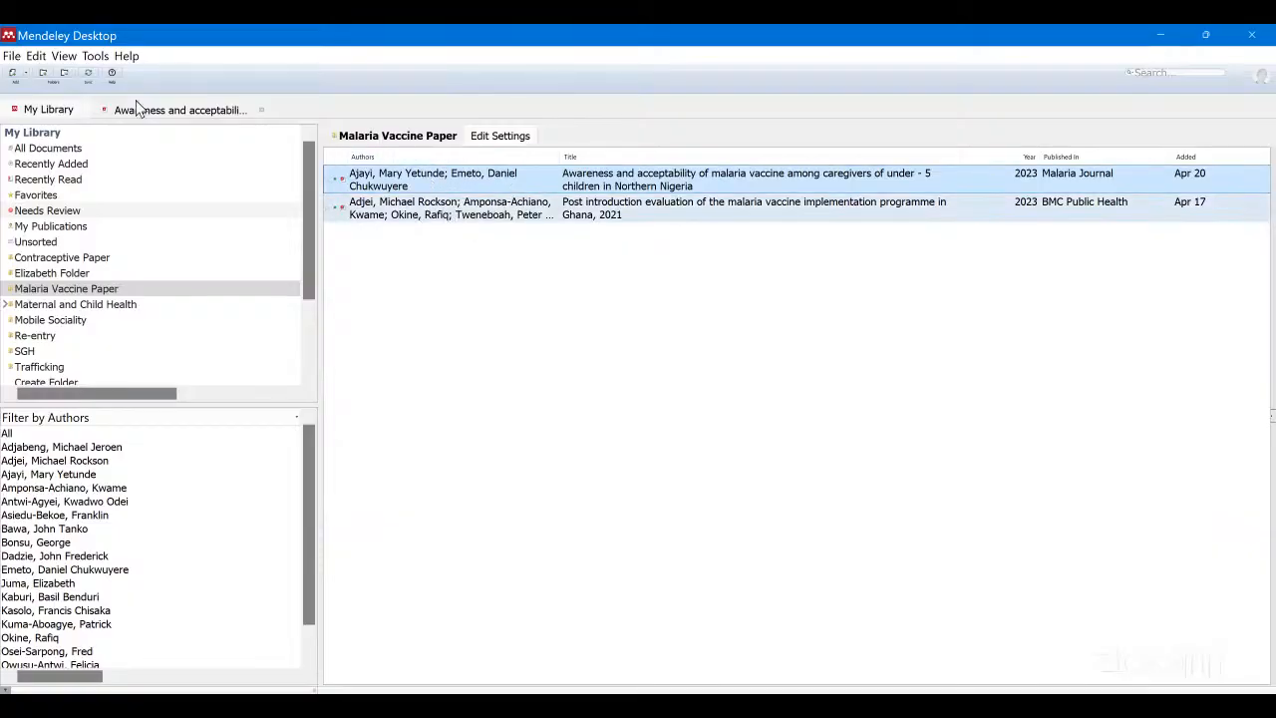
Open the watched folders options and expand the New Volume (D:) drive in the folder tree
click(11, 57)
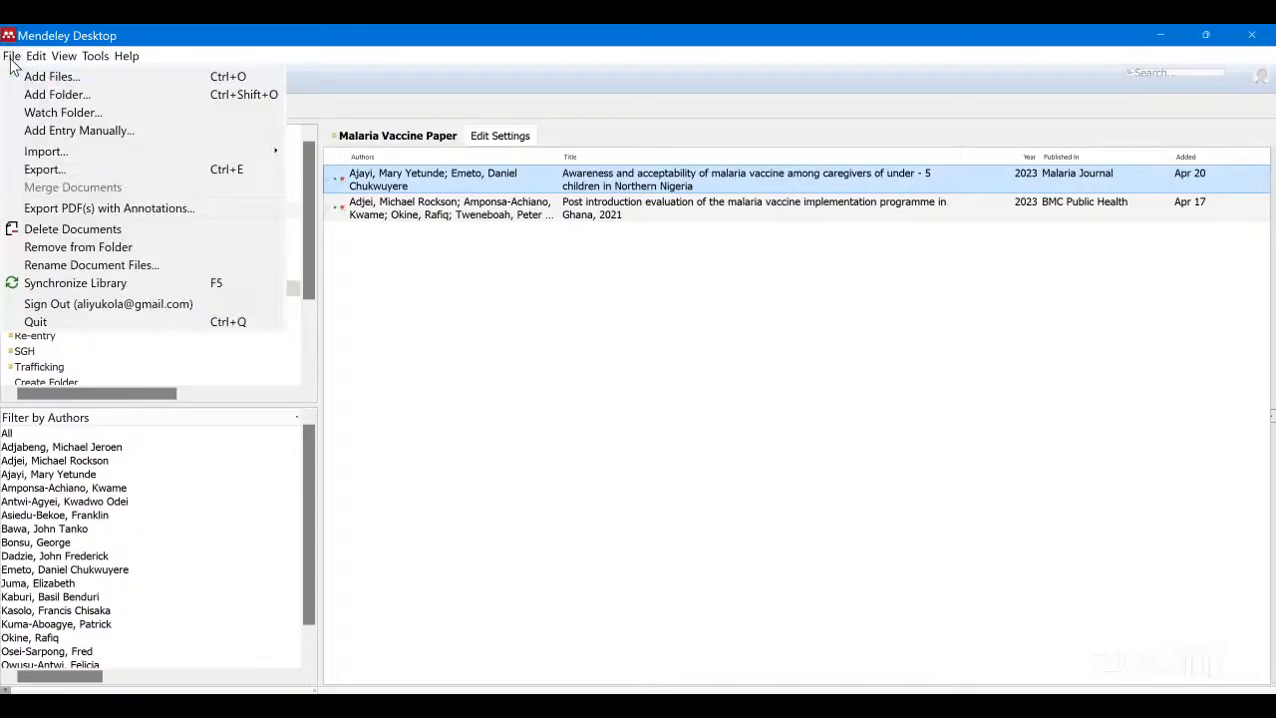
click(72, 118)
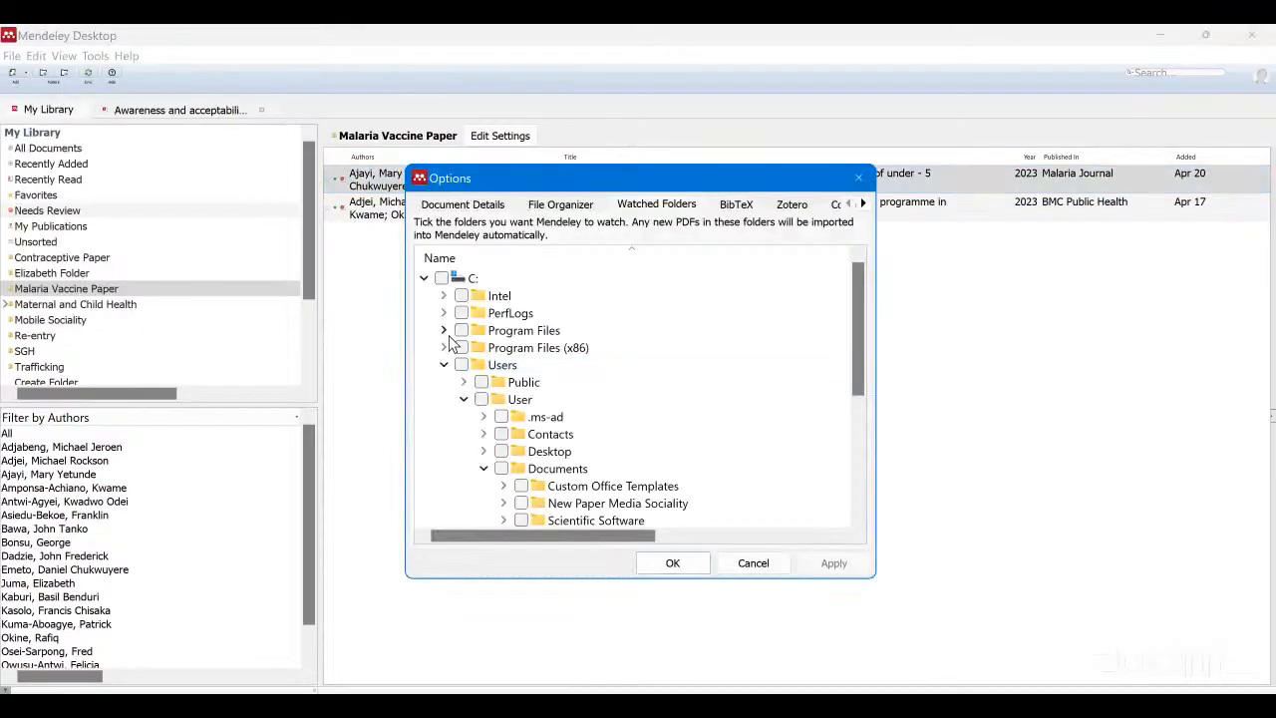
scroll(454, 344, down, 2)
scroll(453, 344, down, 1)
scroll(454, 344, up, 2)
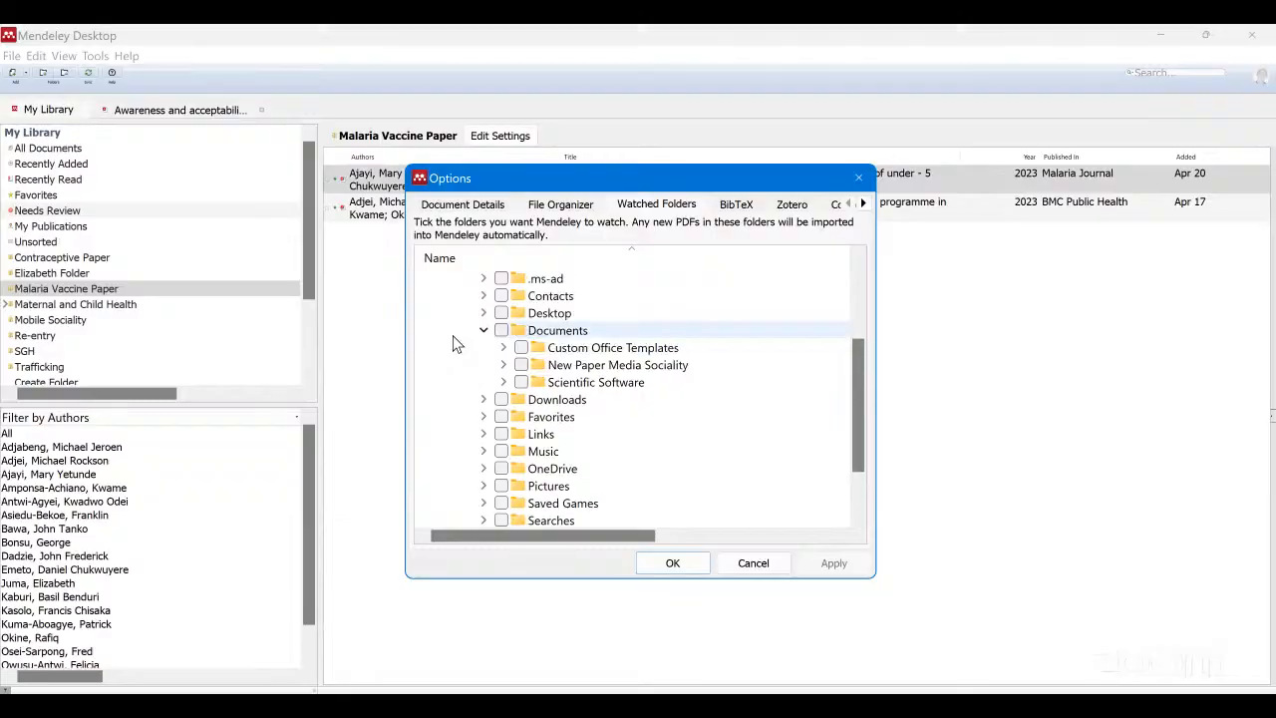
scroll(454, 344, up, 1)
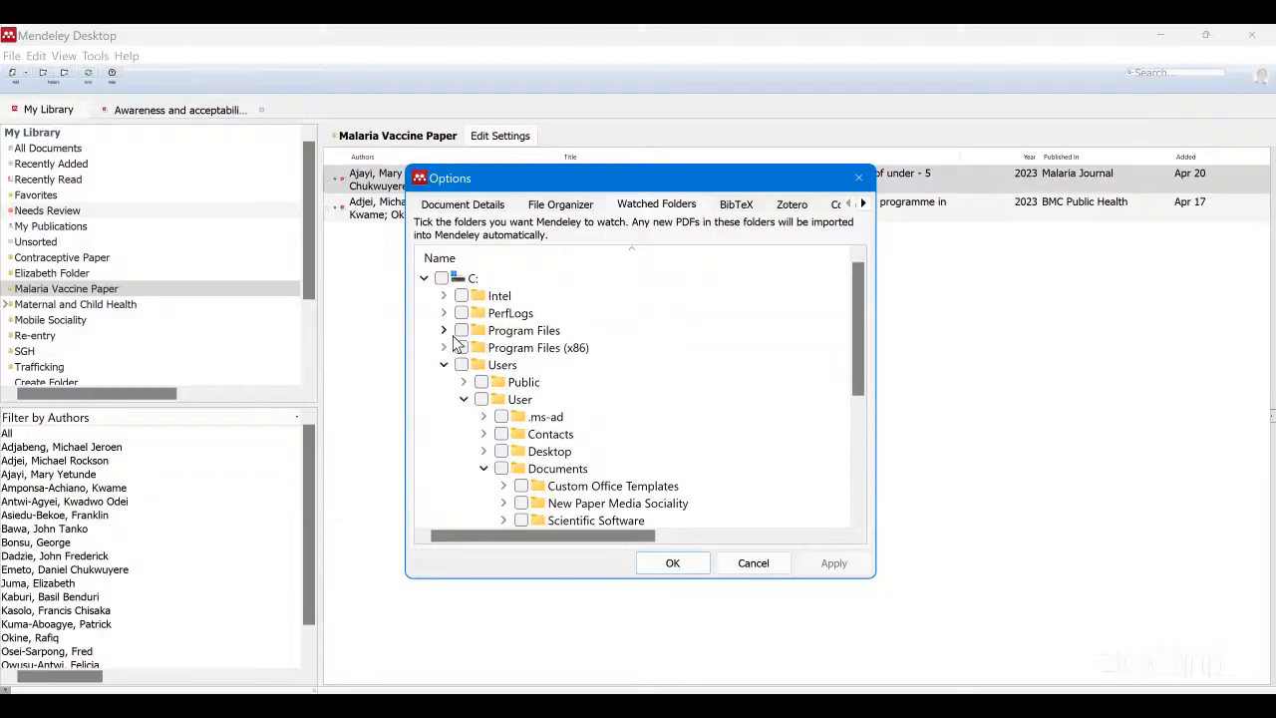
scroll(454, 344, down, 3)
scroll(453, 344, down, 2)
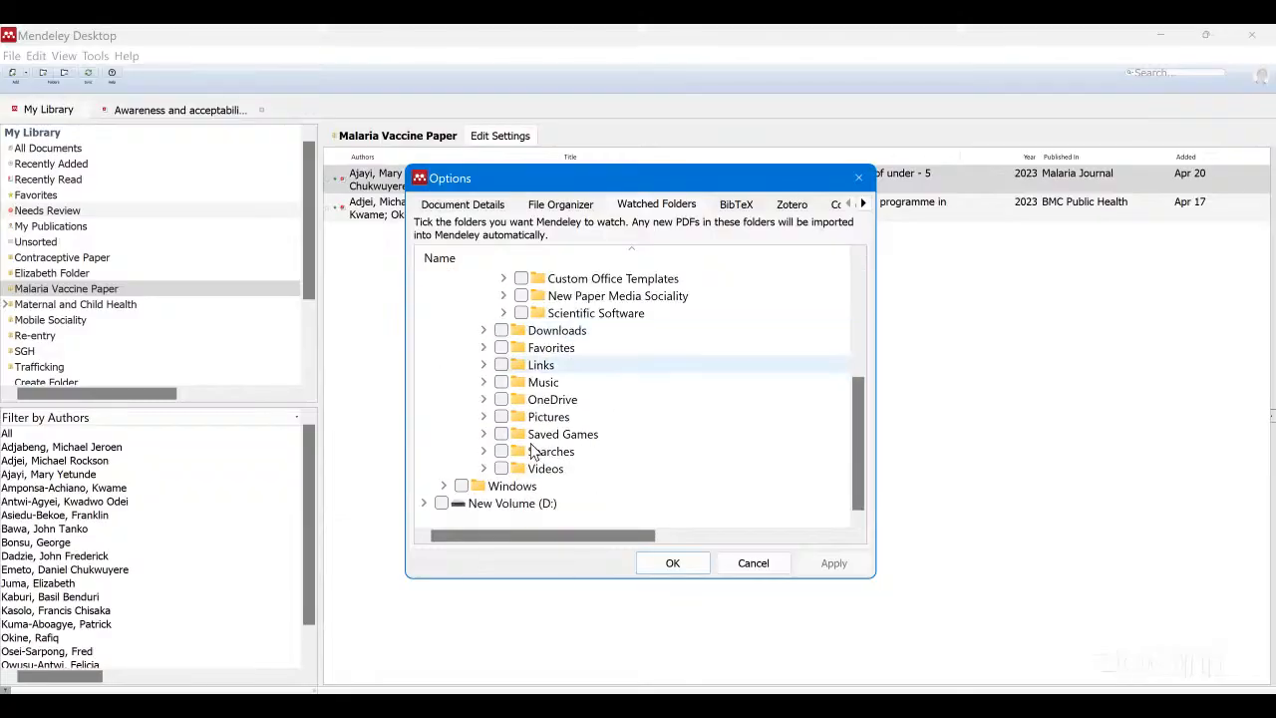
scroll(493, 417, up, 1)
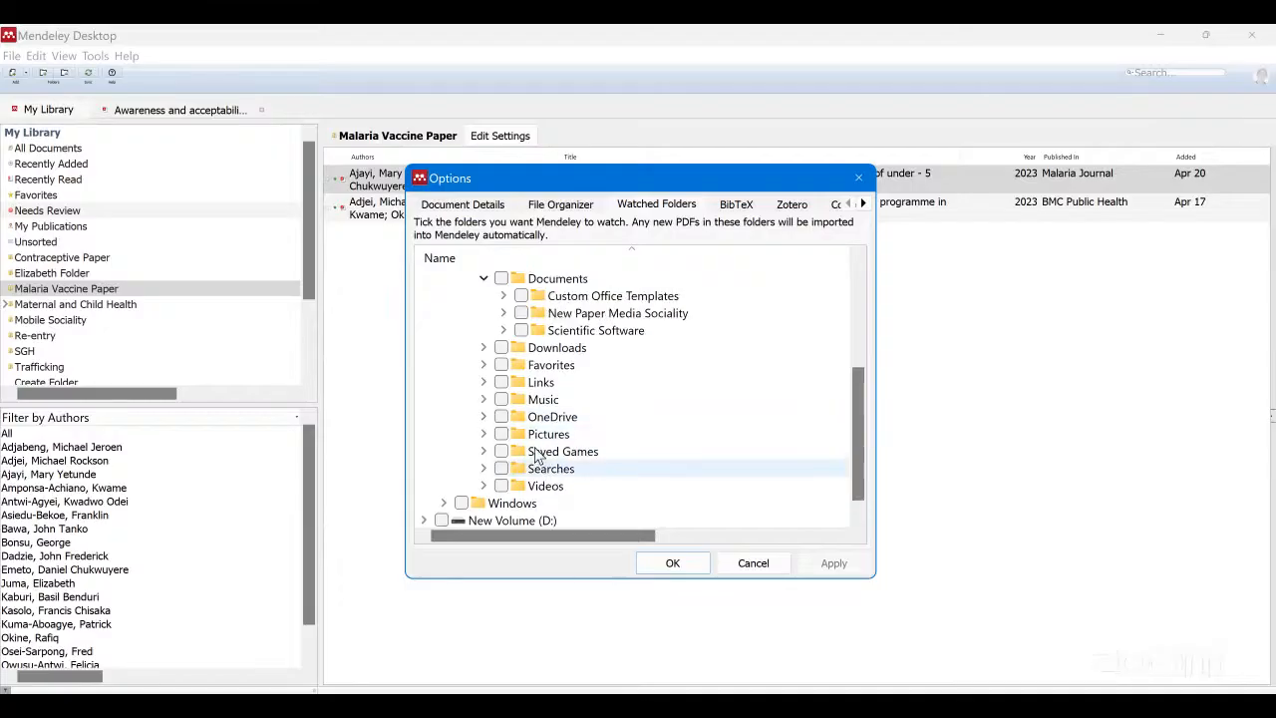
double_click(494, 518)
scroll(598, 464, down, 4)
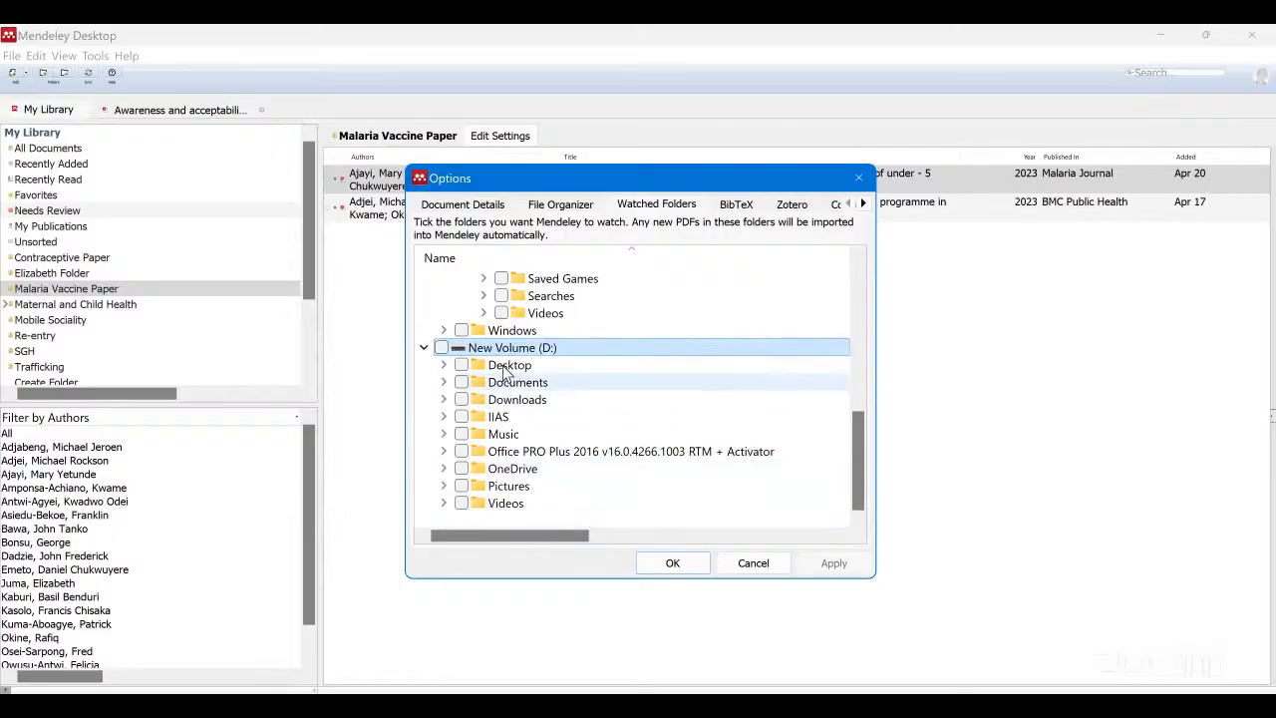
Set only the Mr_Koladata subfolder of Desktop on New Volume (D:) as a watched folder and accept the options
click(462, 365)
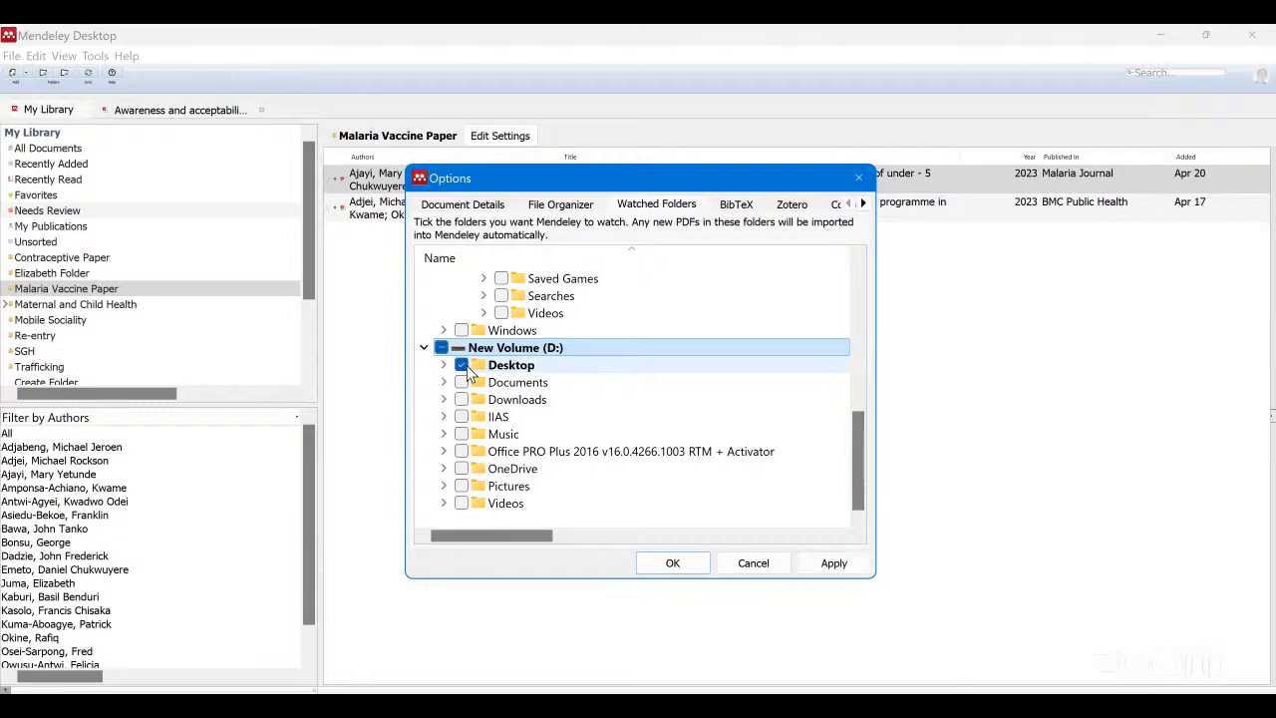
click(502, 369)
double_click(502, 369)
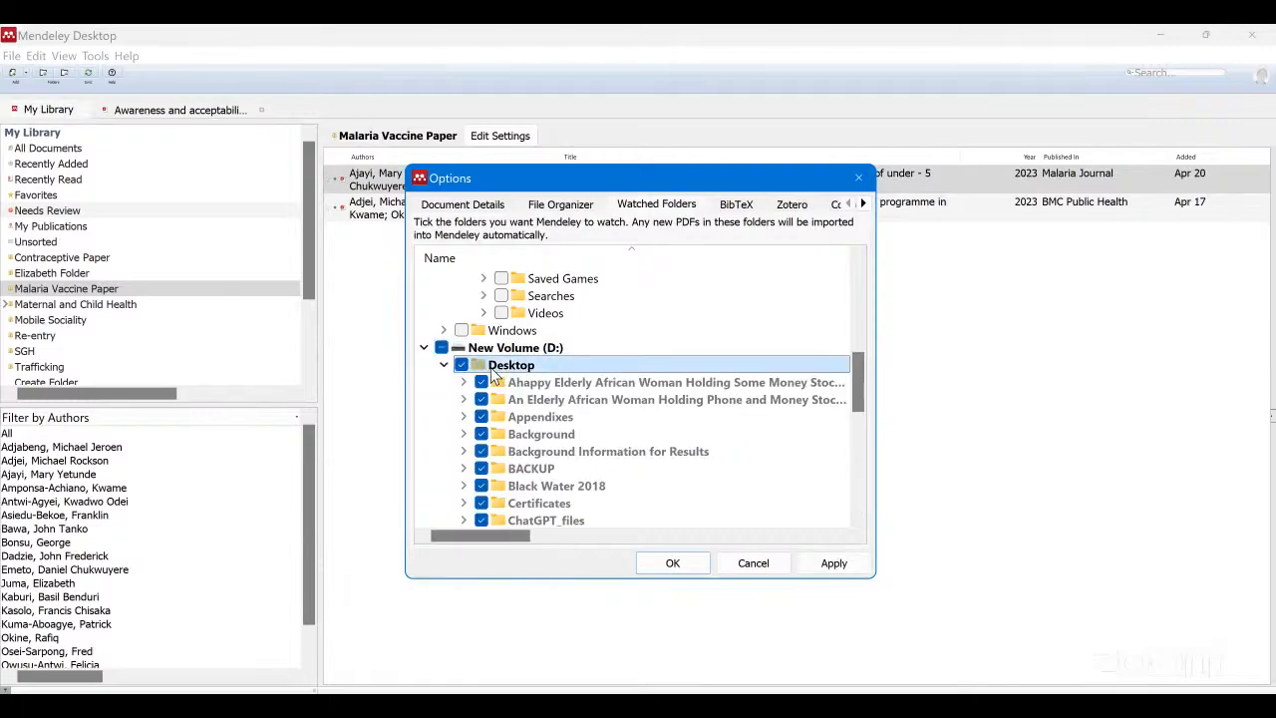
scroll(626, 476, down, 1)
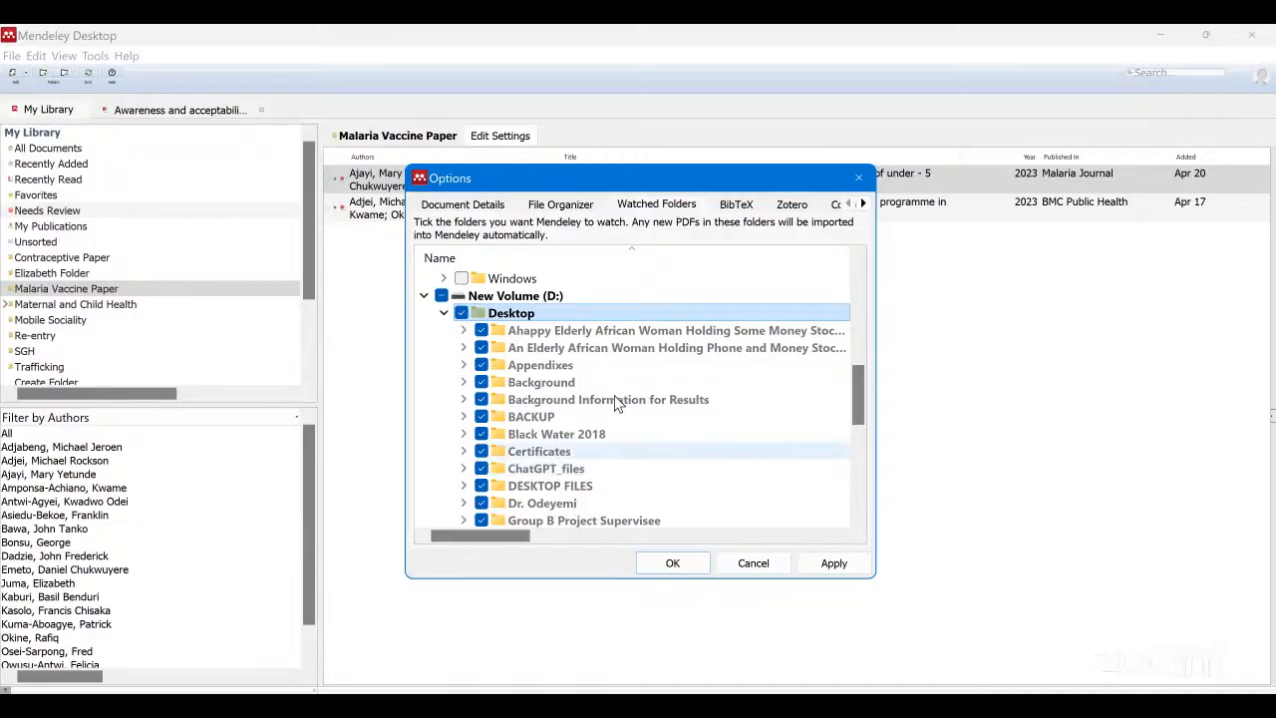
scroll(615, 503, down, 1)
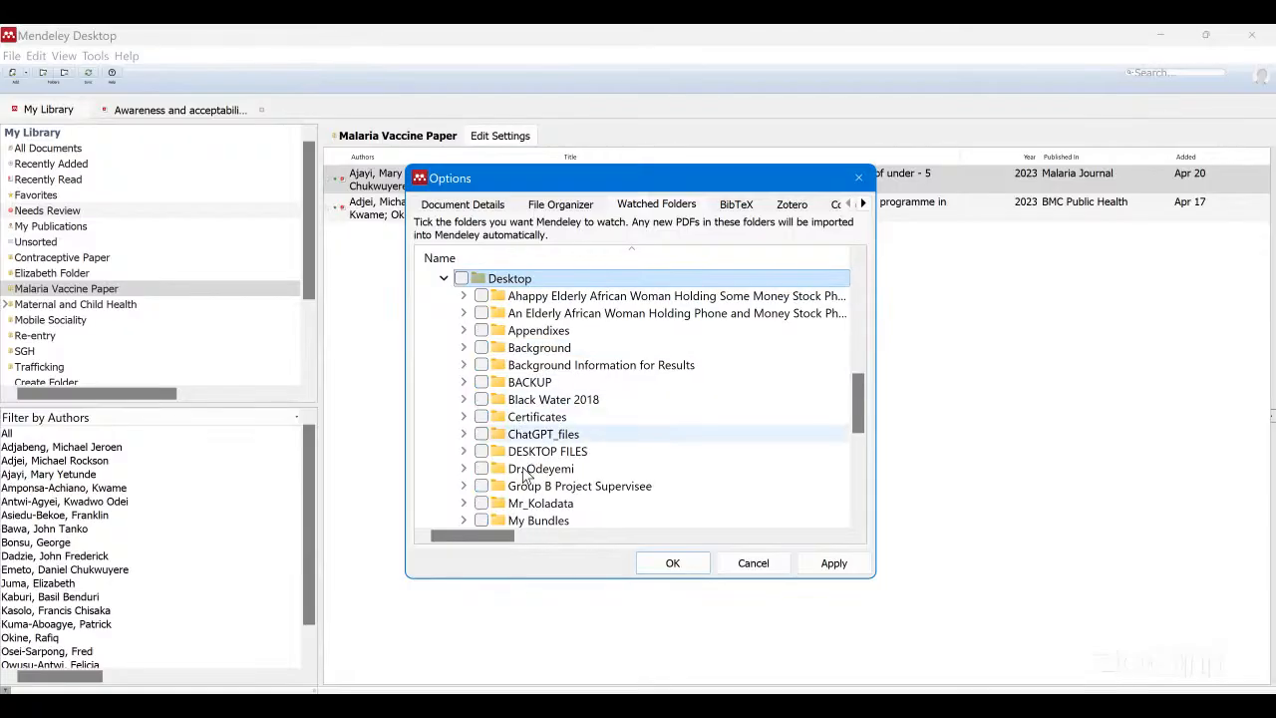
click(480, 504)
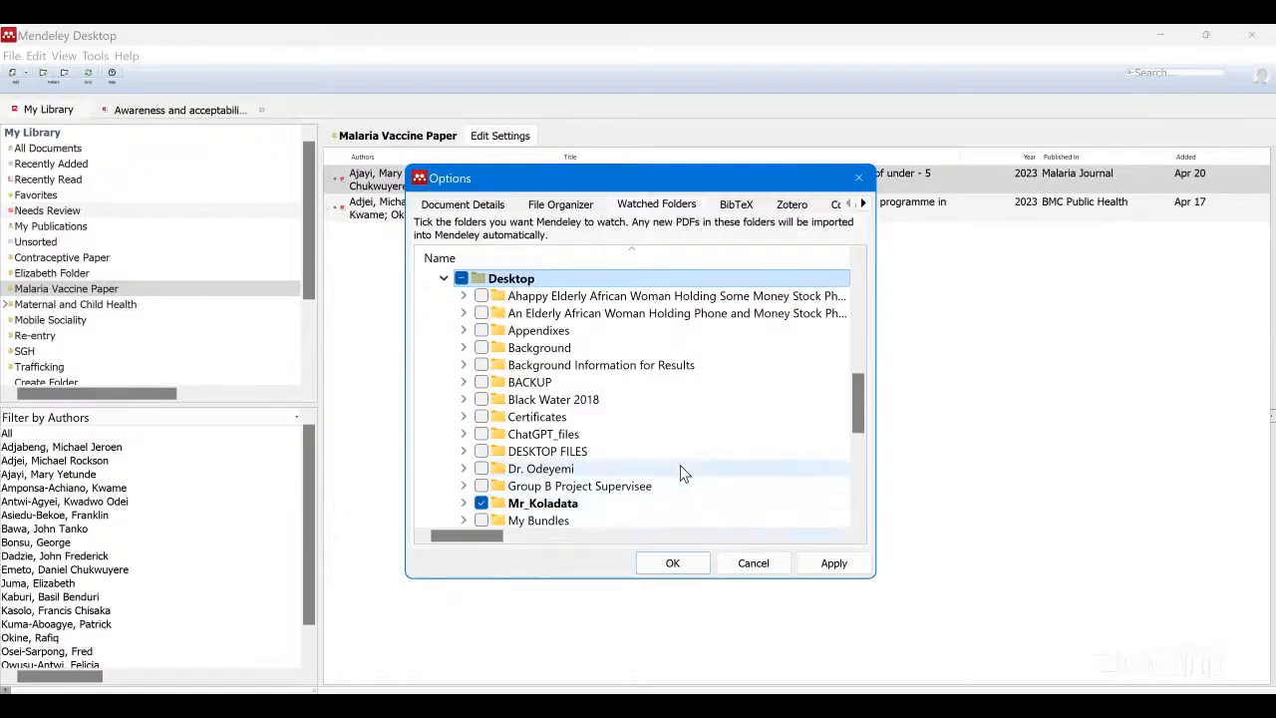
scroll(658, 477, down, 1)
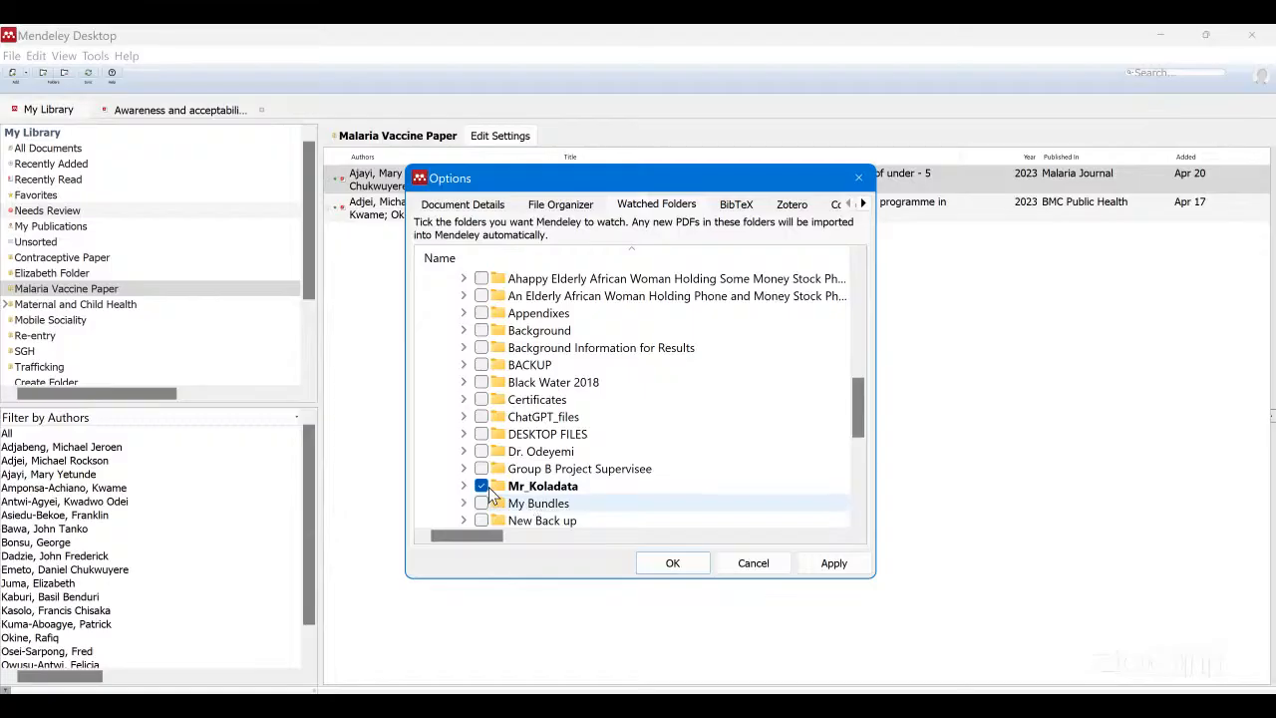
click(663, 563)
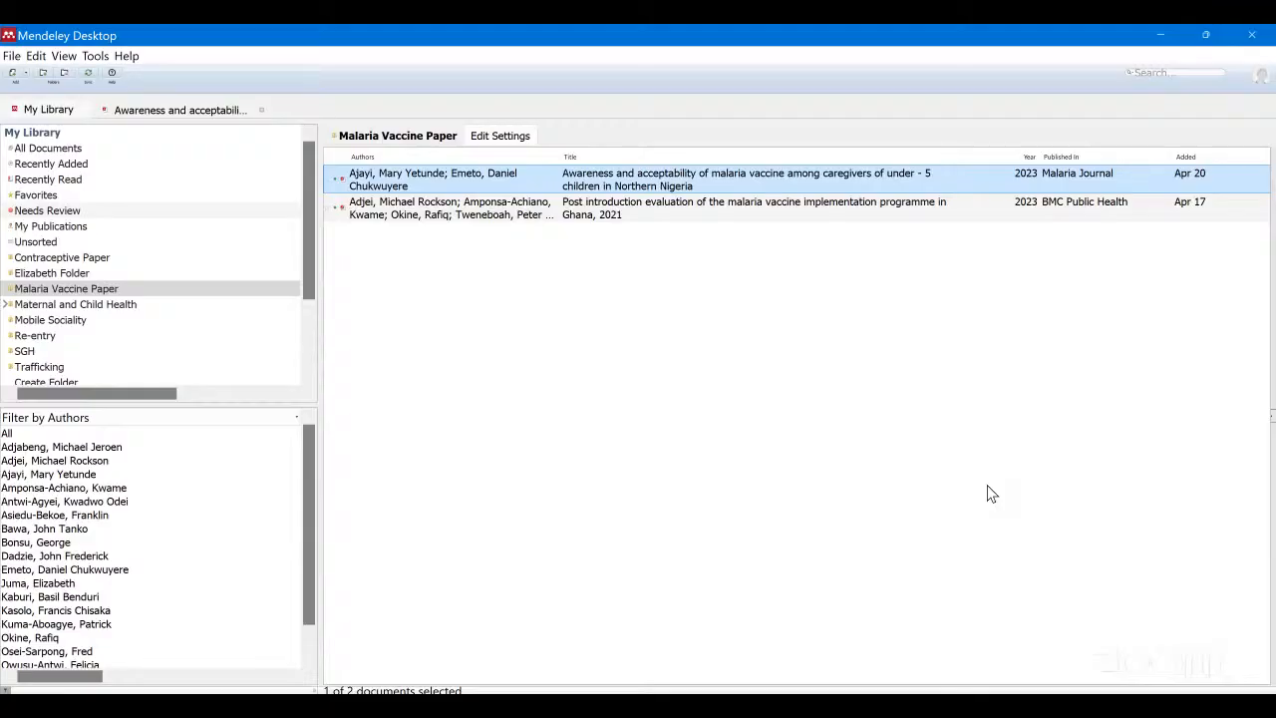
Examine the actions and the Mark As choices offered for the "Awareness and acceptability of malaria vaccine" article
right_click(460, 189)
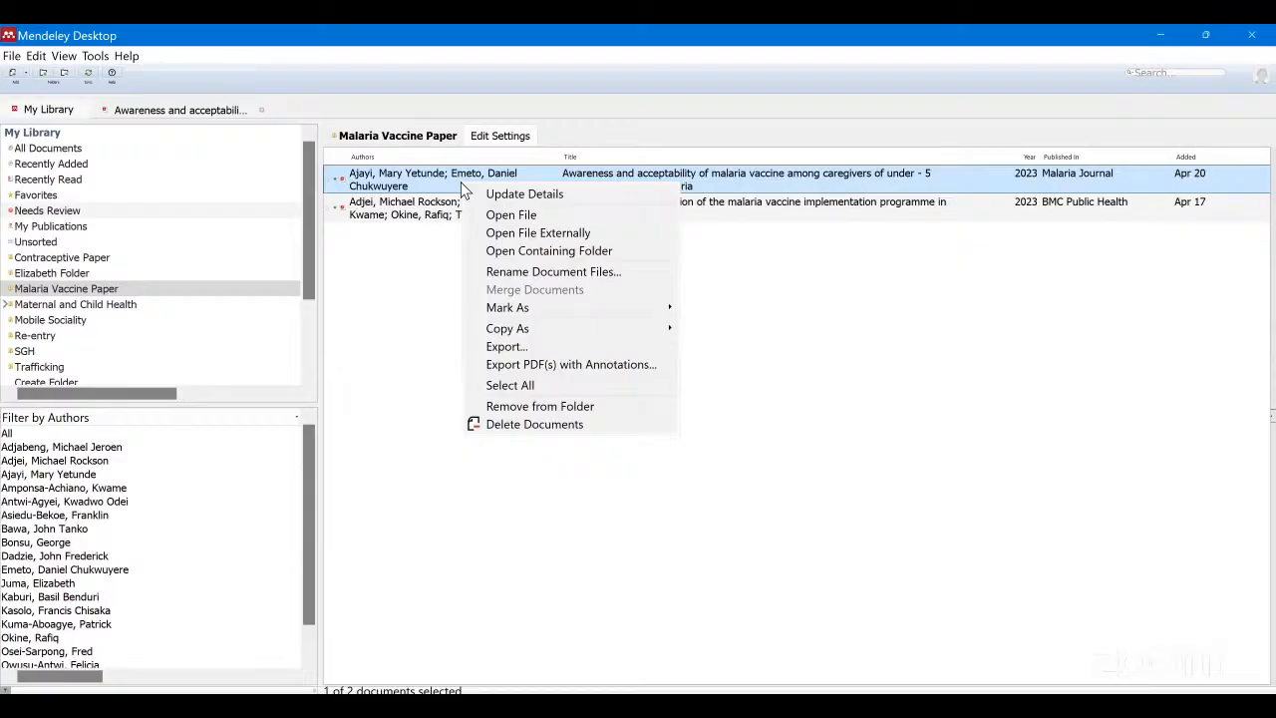
click(426, 254)
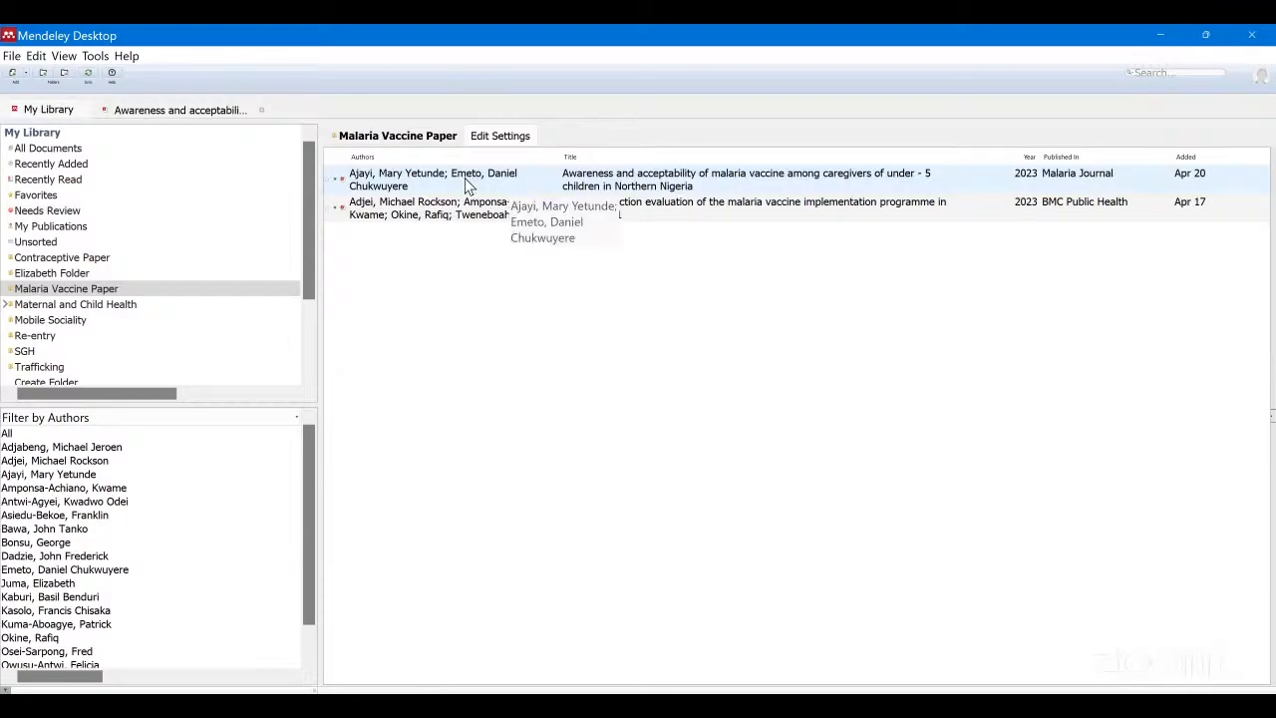
click(464, 181)
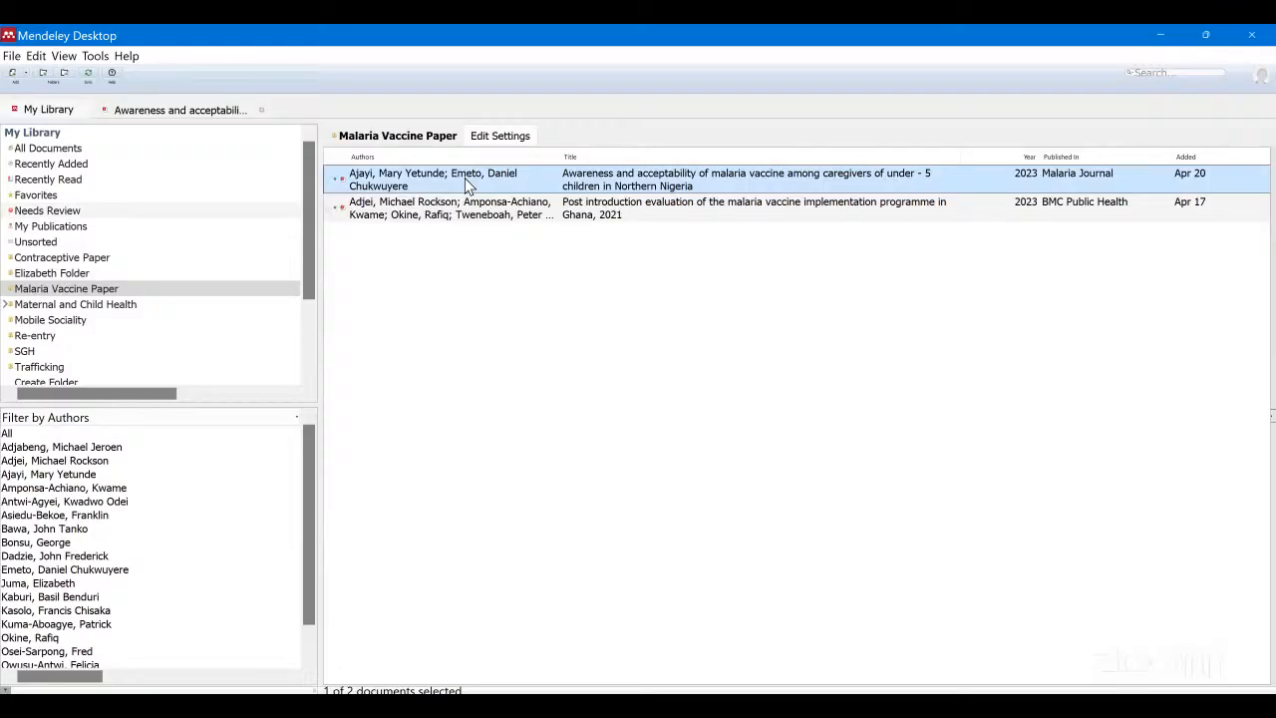
right_click(465, 181)
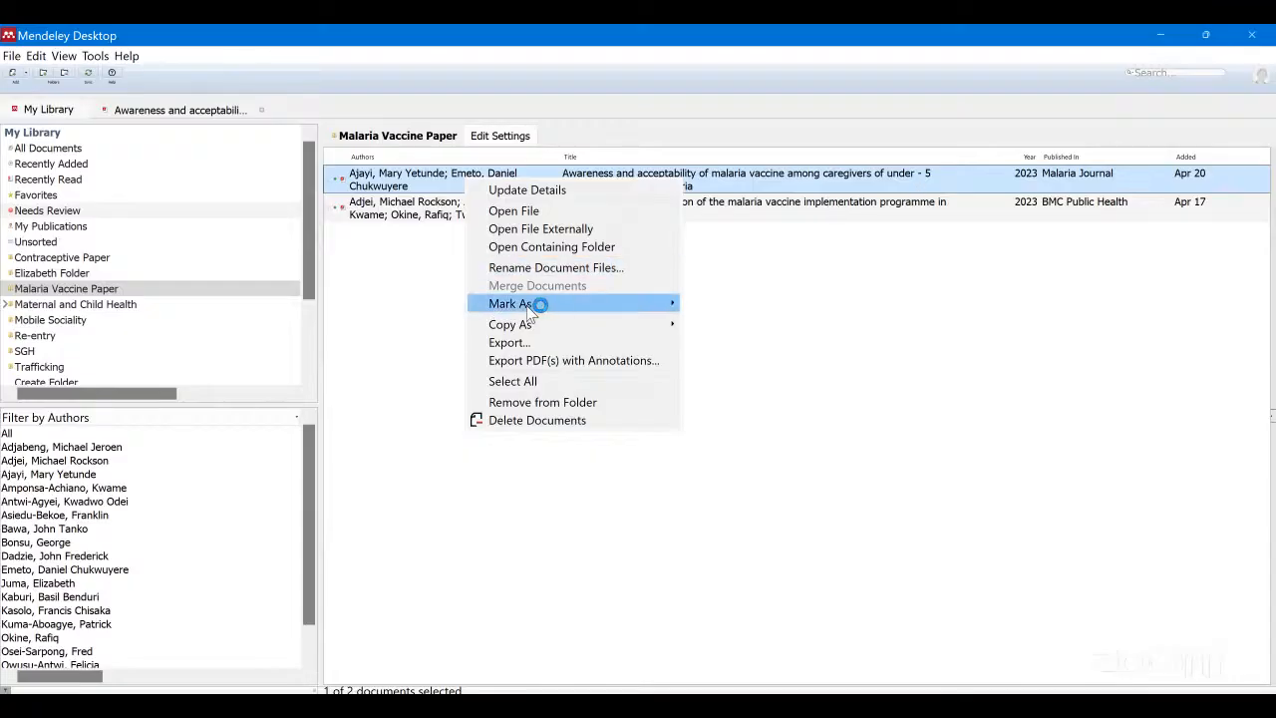
mouse_move(573, 310)
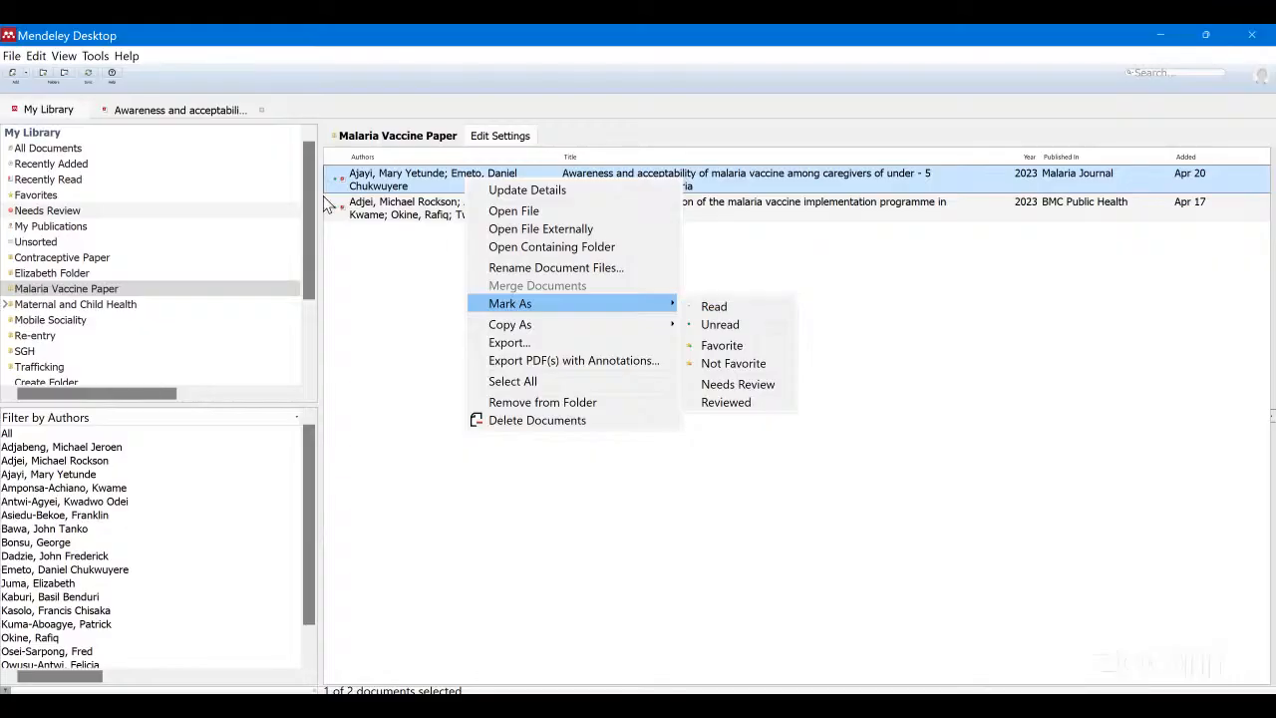
Mark the "Post introduction evaluation of the malaria vaccine implementation programme in Ghana, 2021" article as read
click(395, 226)
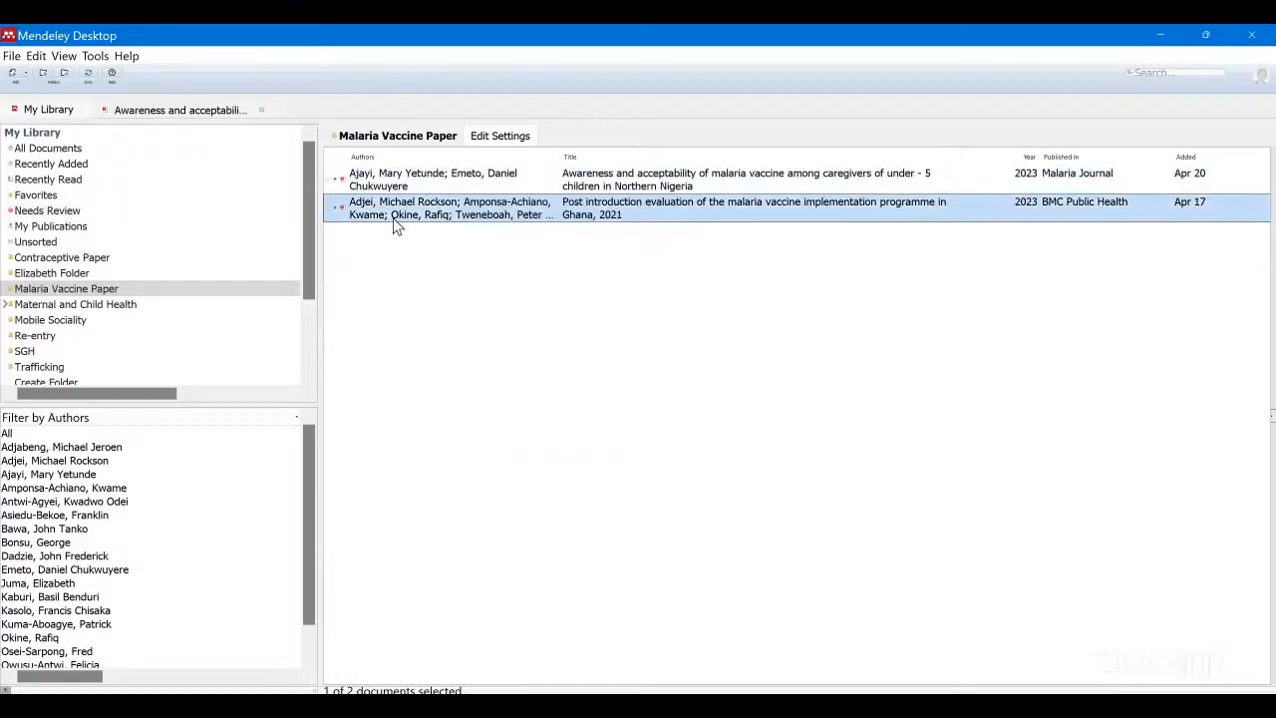
right_click(495, 210)
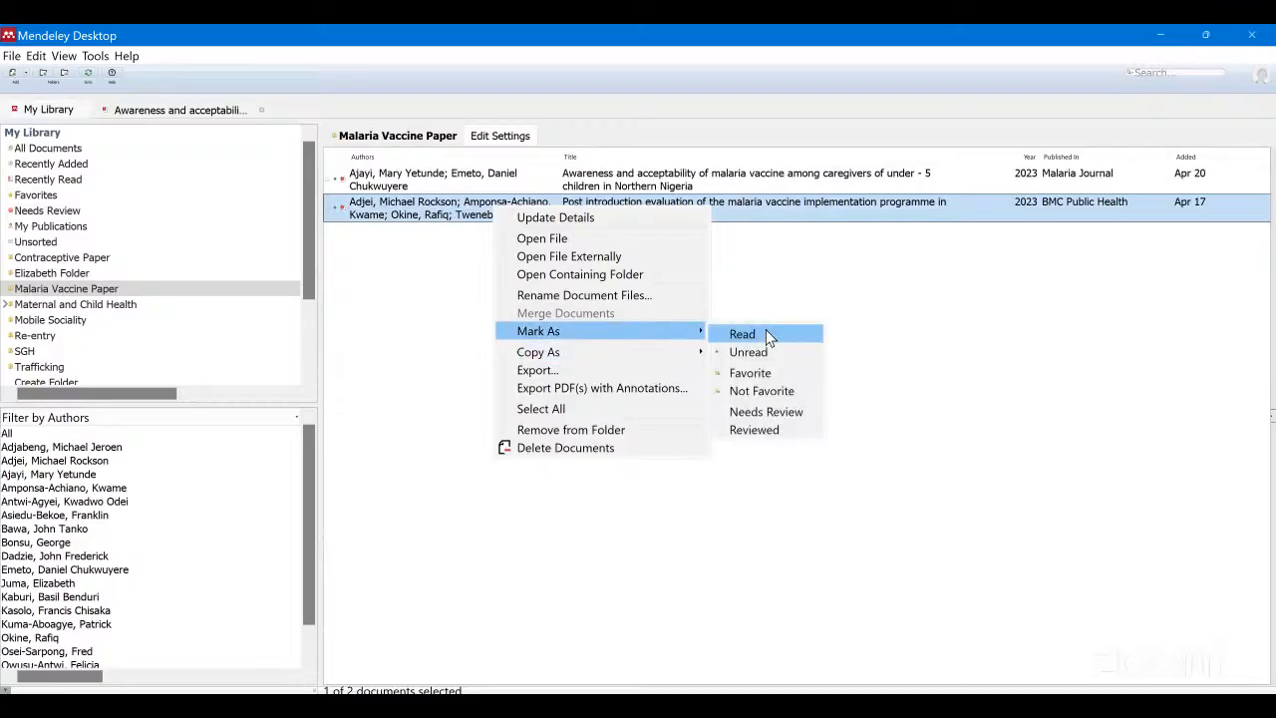
click(766, 336)
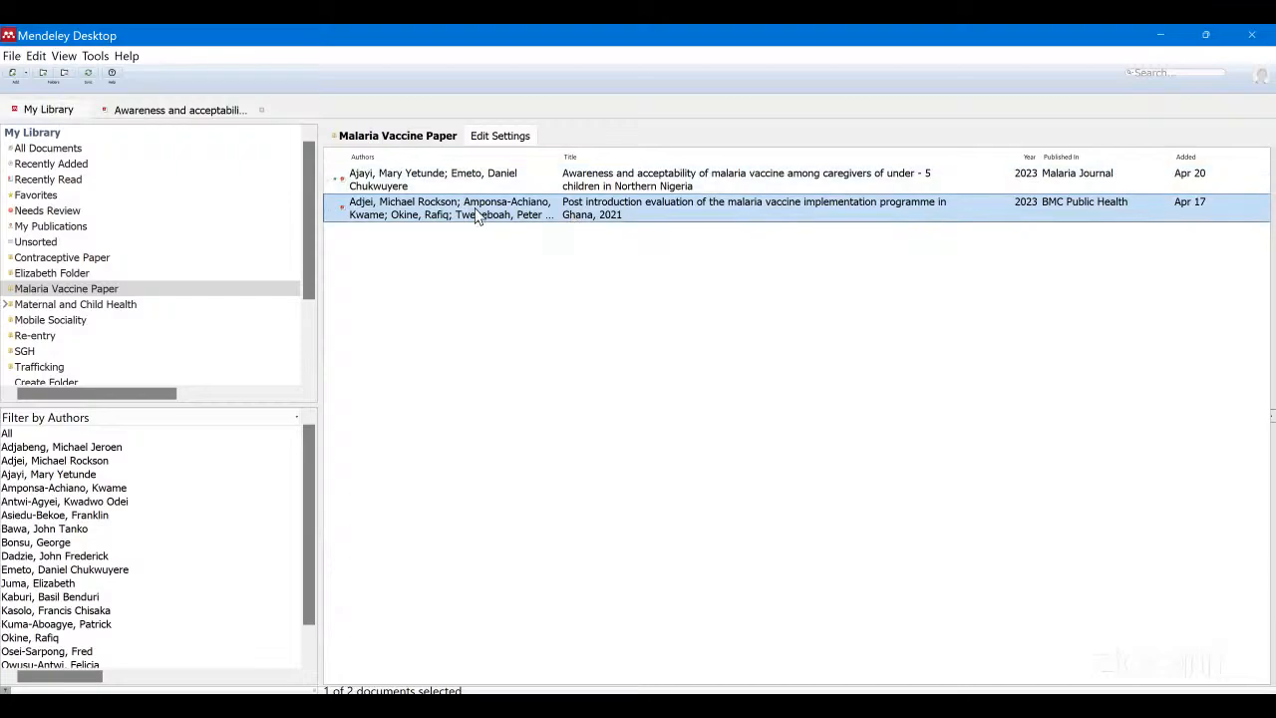
Examine the favorite and review statuses that can be assigned to the Ghana implementation programme article
right_click(404, 213)
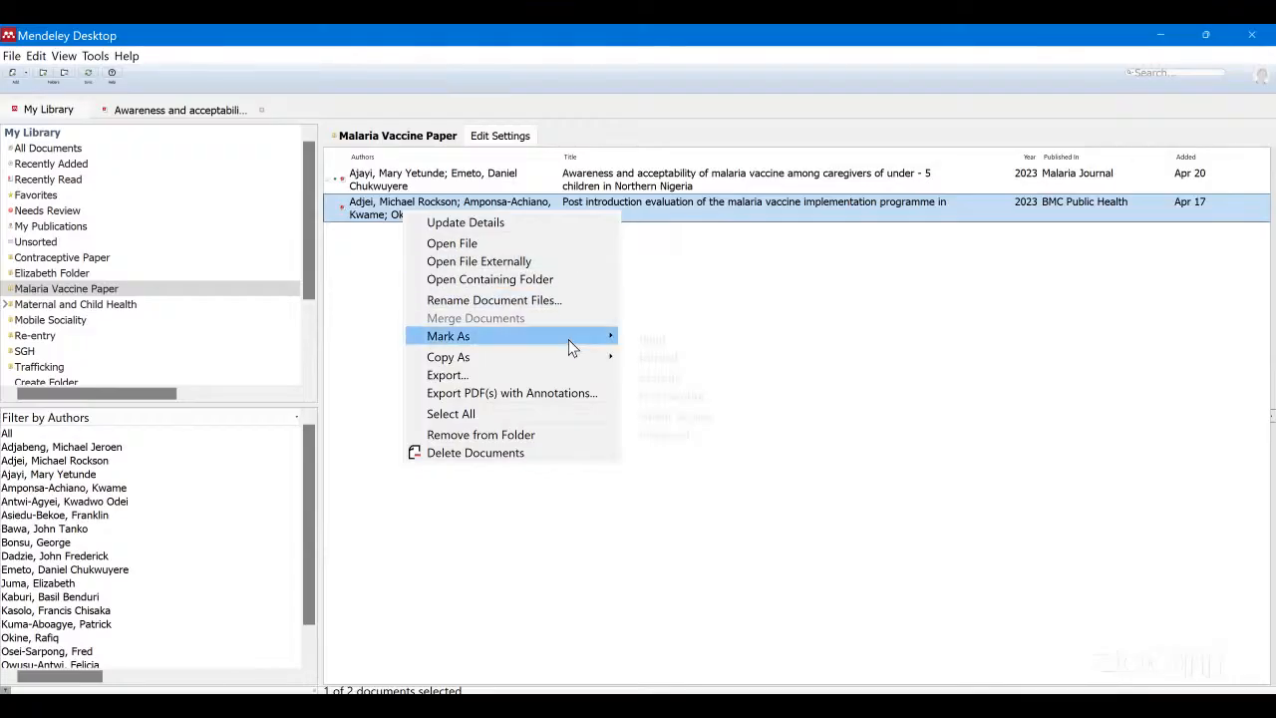
mouse_move(568, 339)
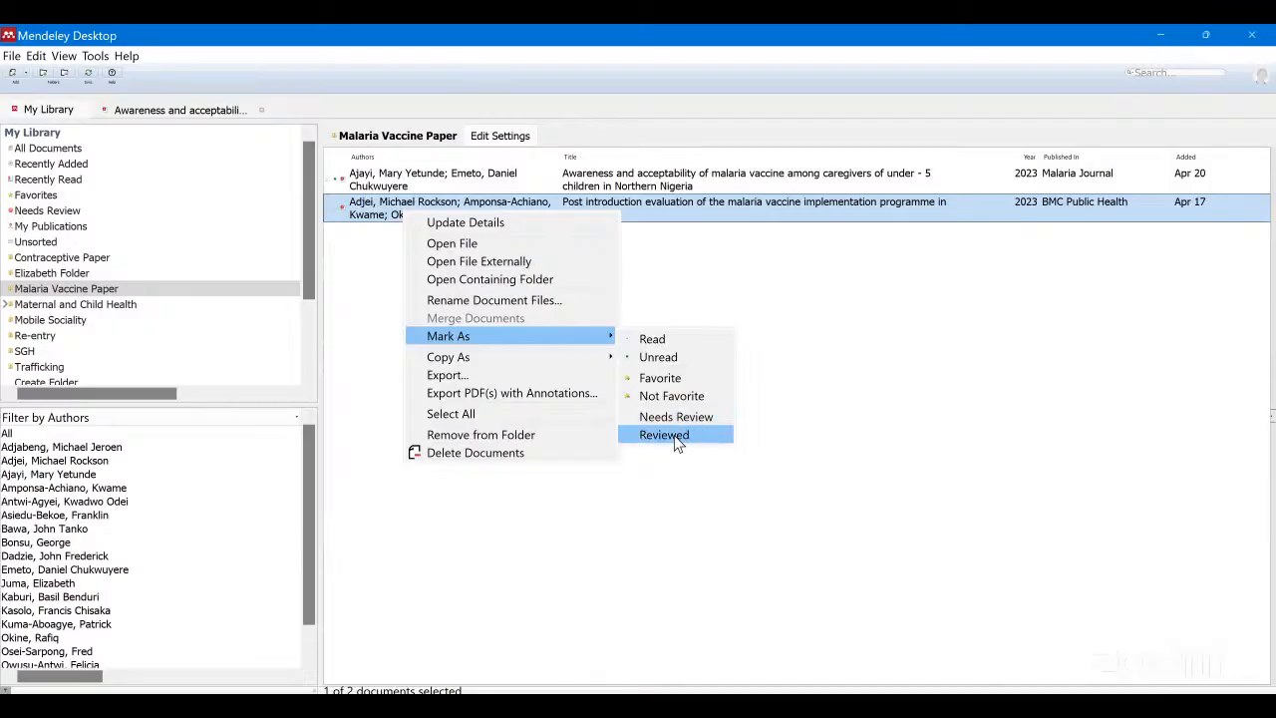
click(621, 206)
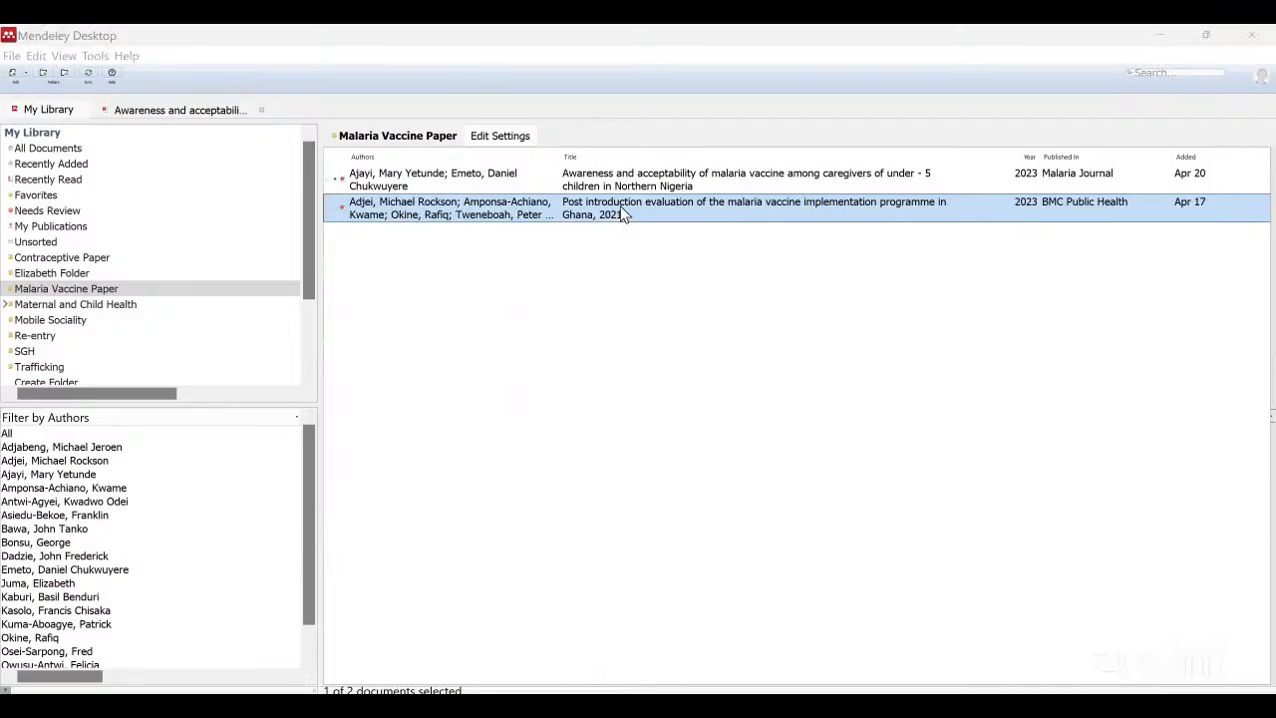
Remove the Ghana implementation programme article from the Malaria Vaccine Paper folder
click(581, 209)
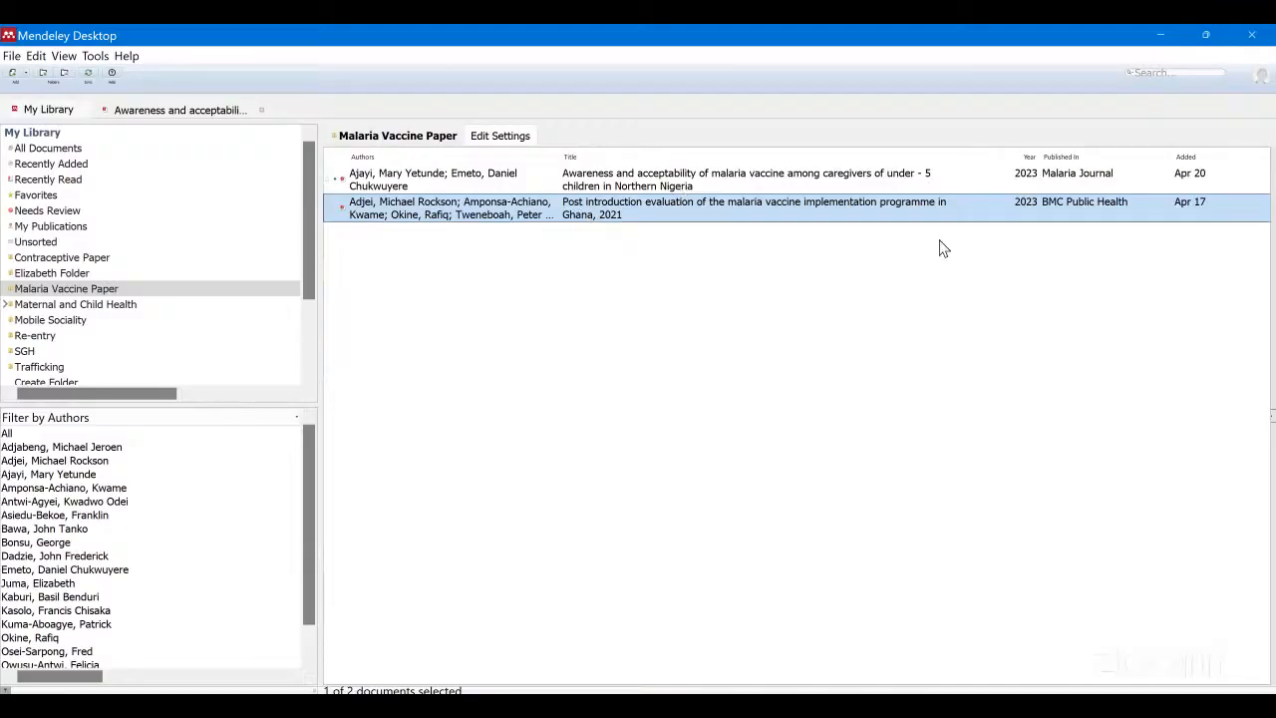
right_click(688, 209)
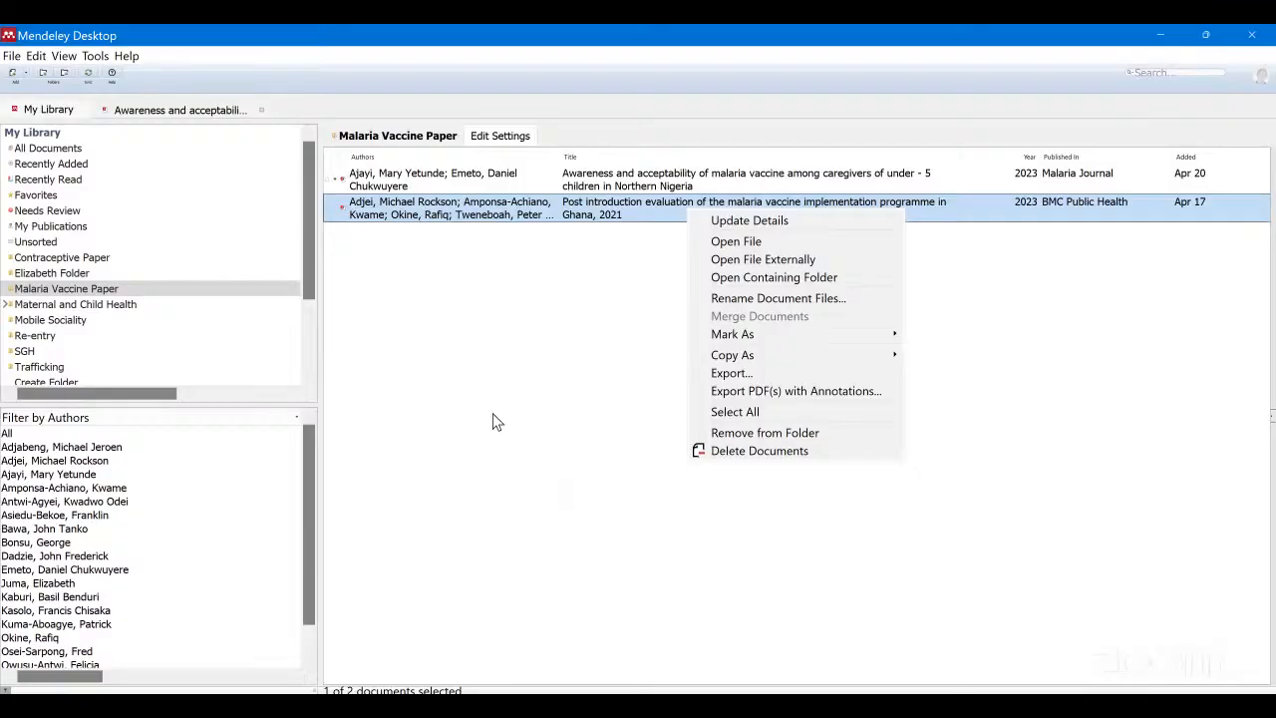
key(Return)
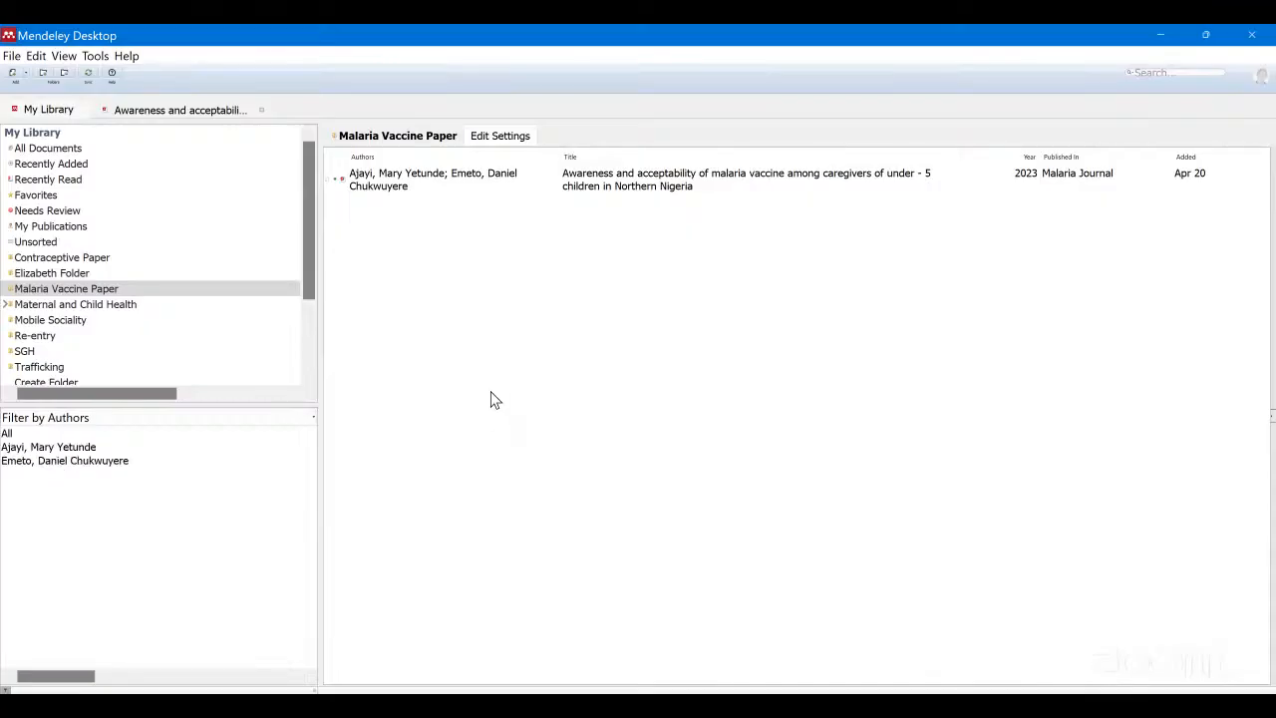
Remove the "Awareness and acceptability of malaria vaccine among caregivers" article from the Malaria Vaccine Paper folder
click(646, 190)
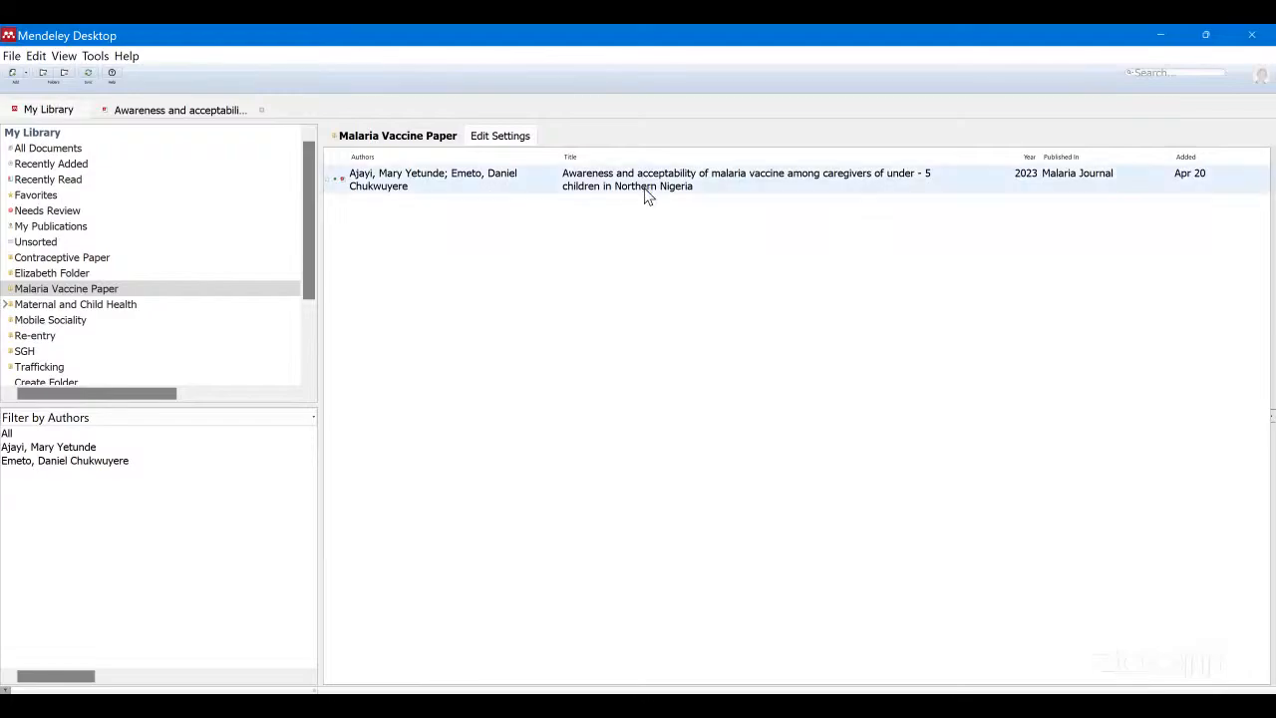
right_click(646, 434)
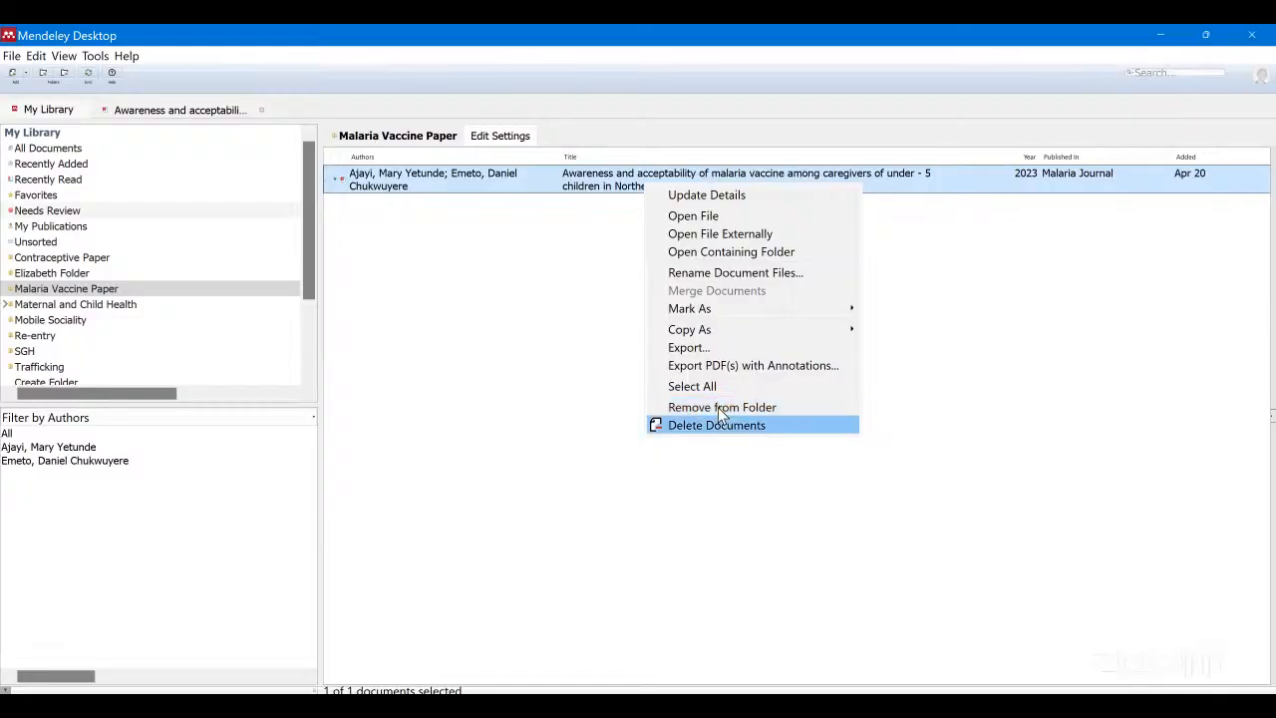
click(722, 409)
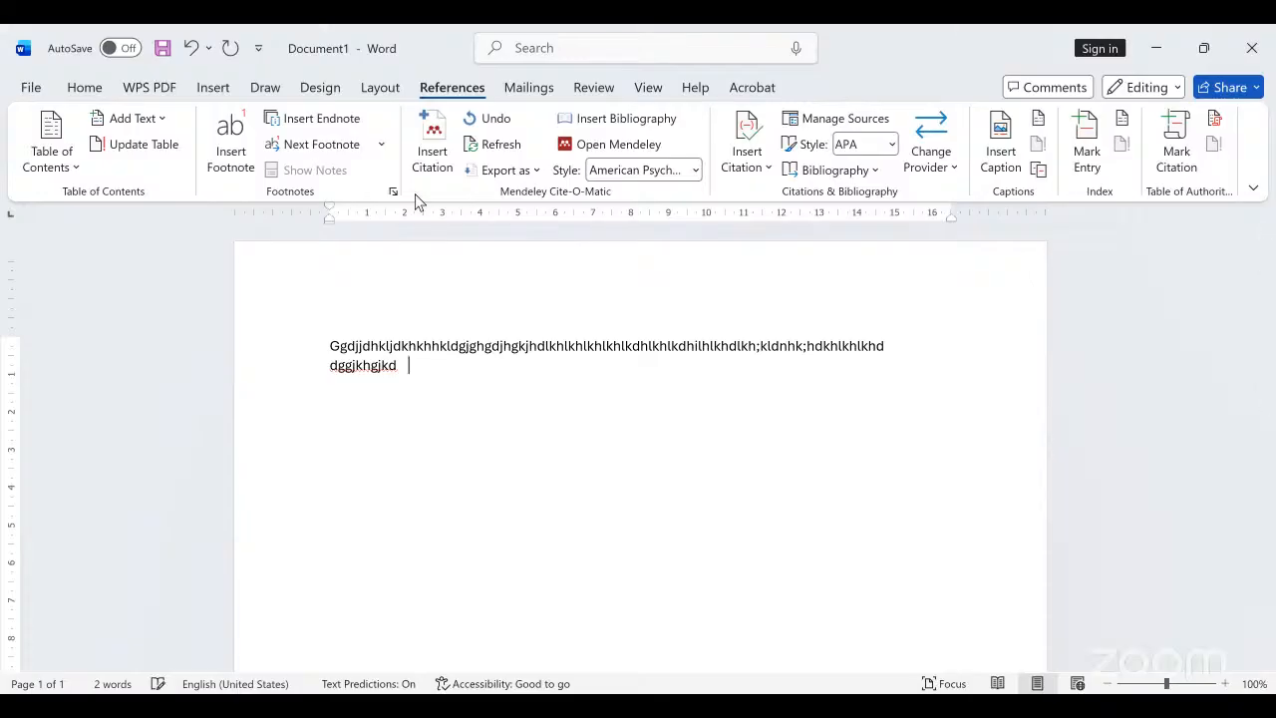
Switch to Word, cite the 2024 article on octogenarians in Nigeria after the existing text, and add a second placeholder sentence
click(447, 149)
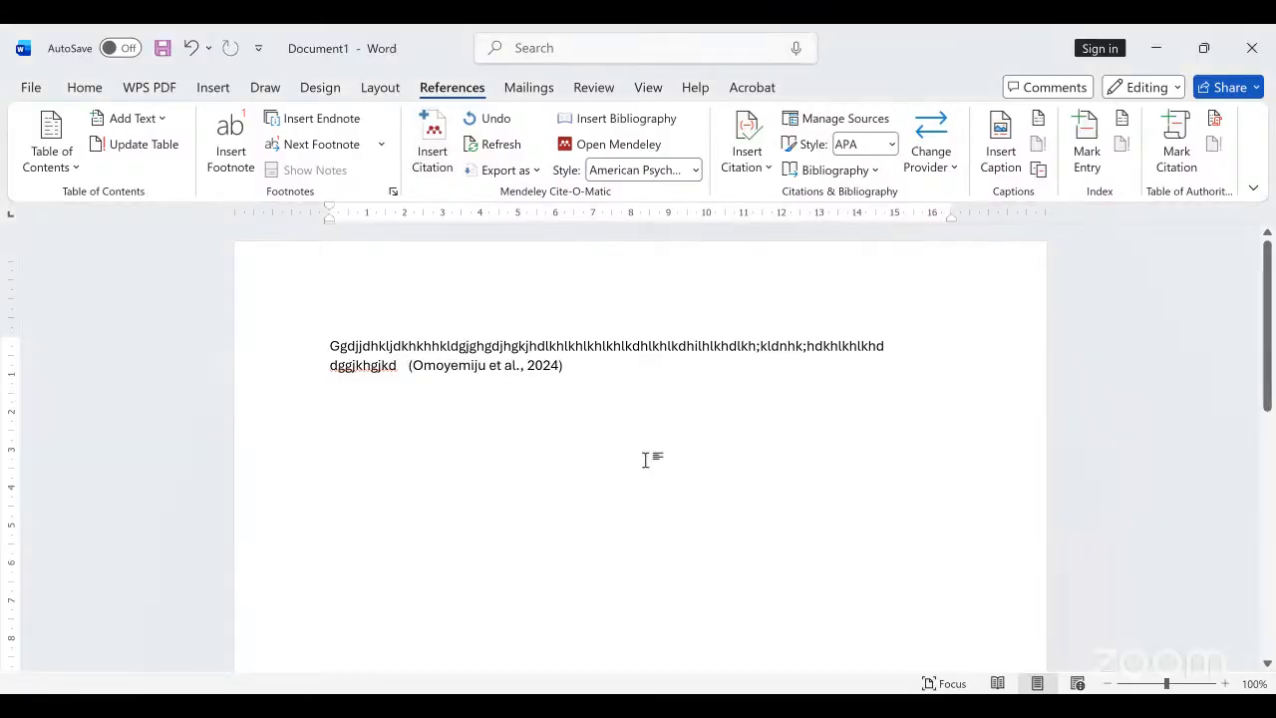
text(. Hhhdujhh)
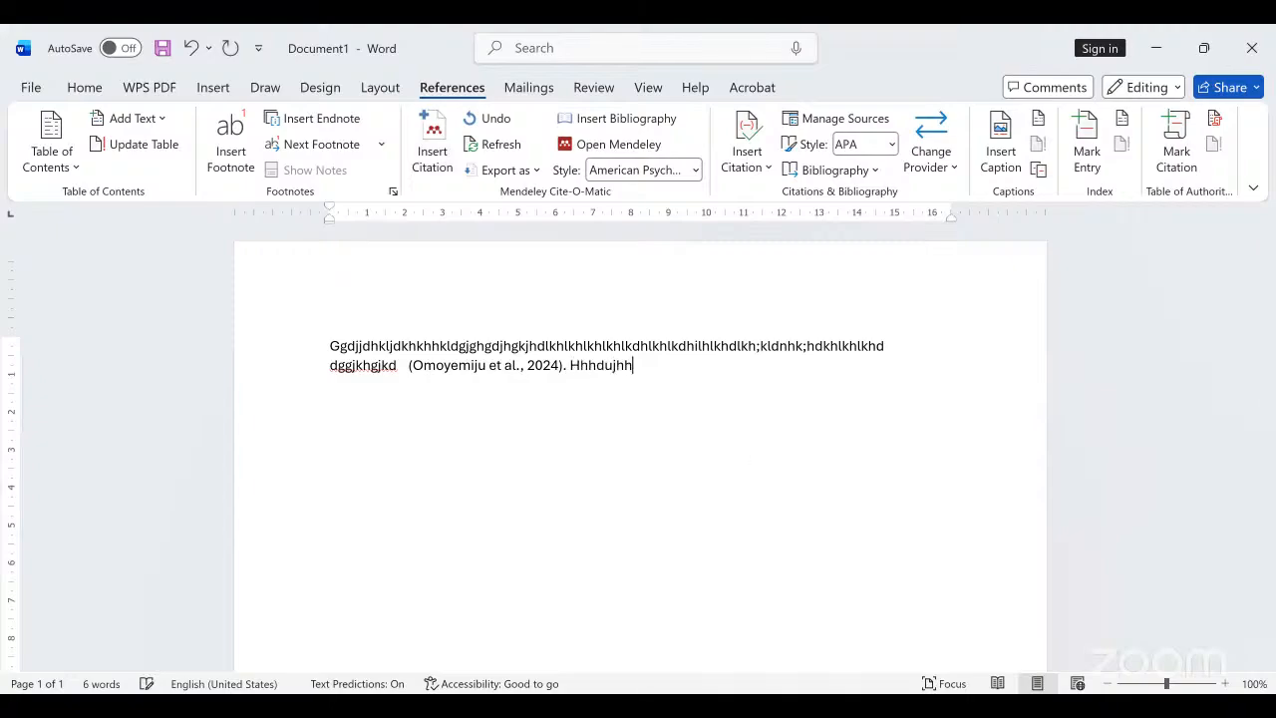
text(hdsggfjhfjhgdhgdfjhgdaskjghjfjhgdjgfd)
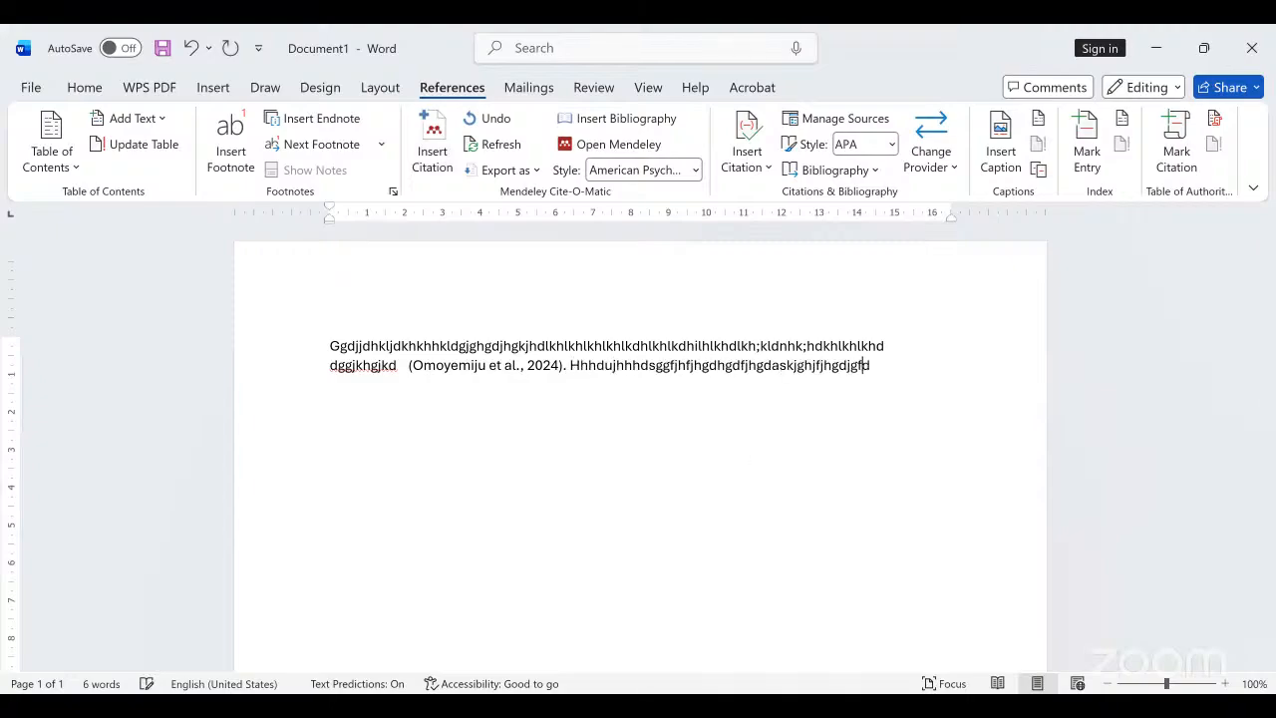
text(sjhvfjhfvhjdfhjf)
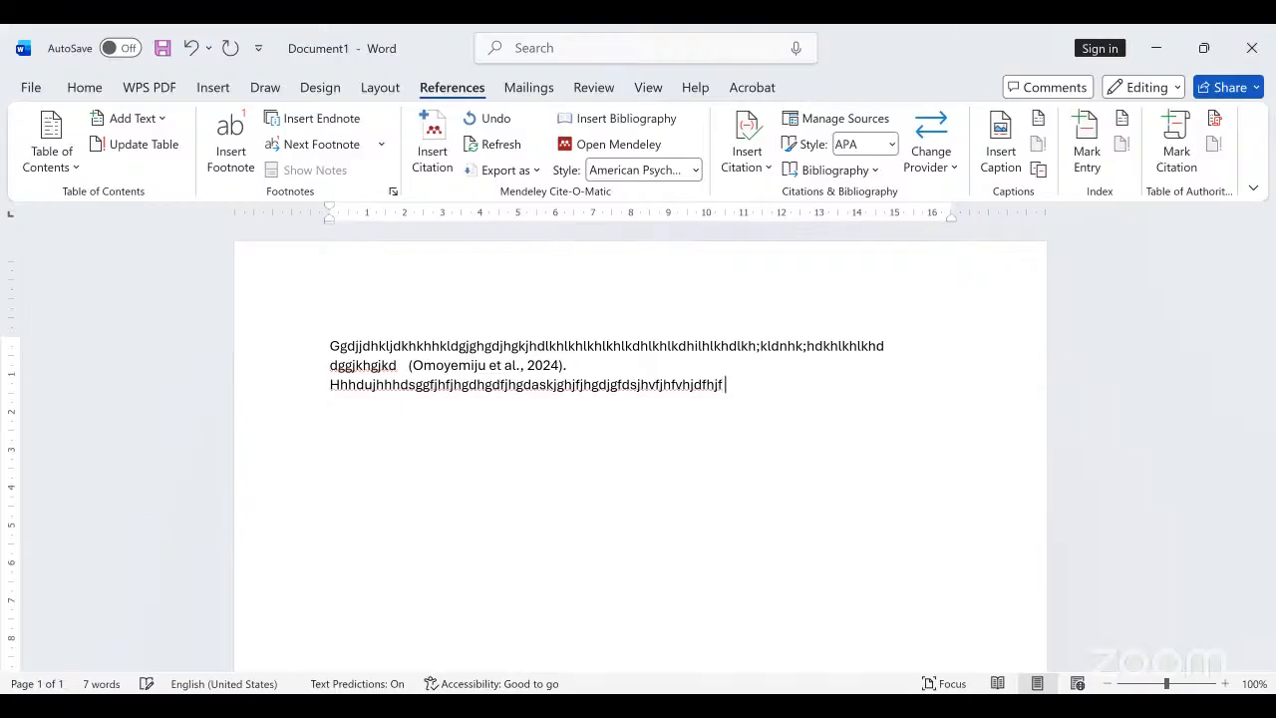
Cite the 2012 "Reproductive Health Aspirations and Unmet Needs in Urban Slums" article after the second sentence and add a third placeholder sentence
click(439, 159)
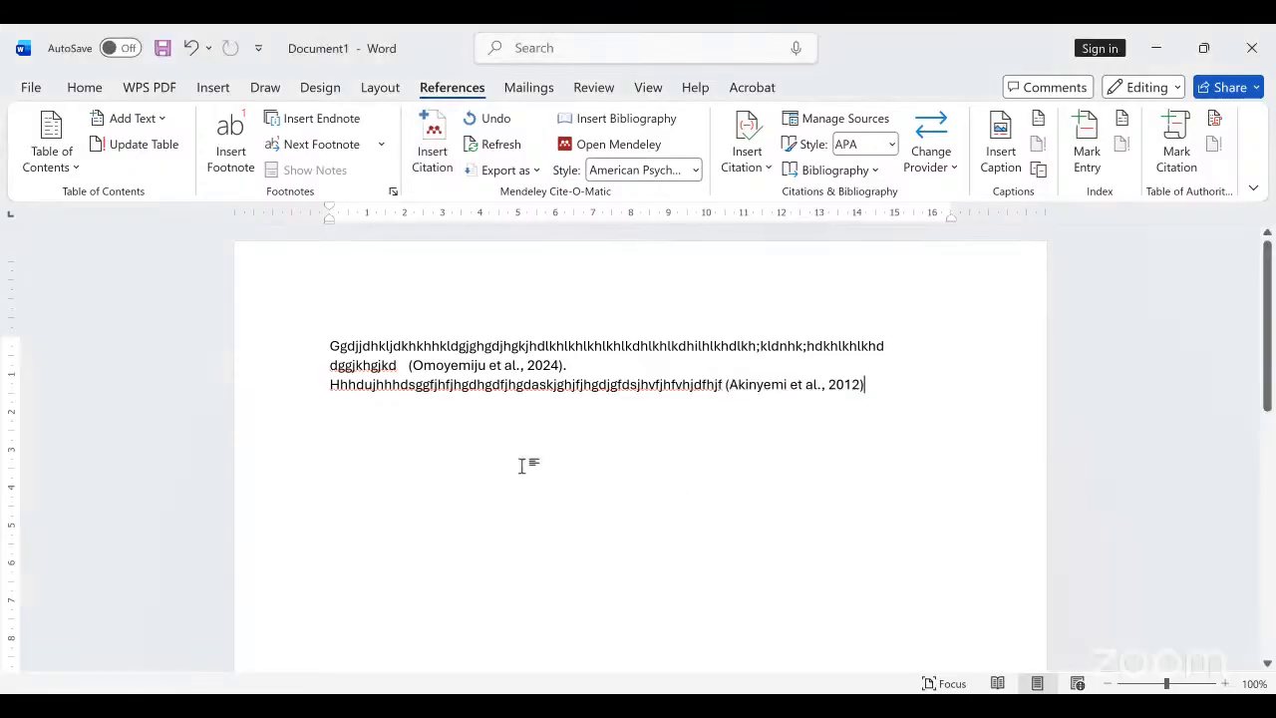
text(. Hj)
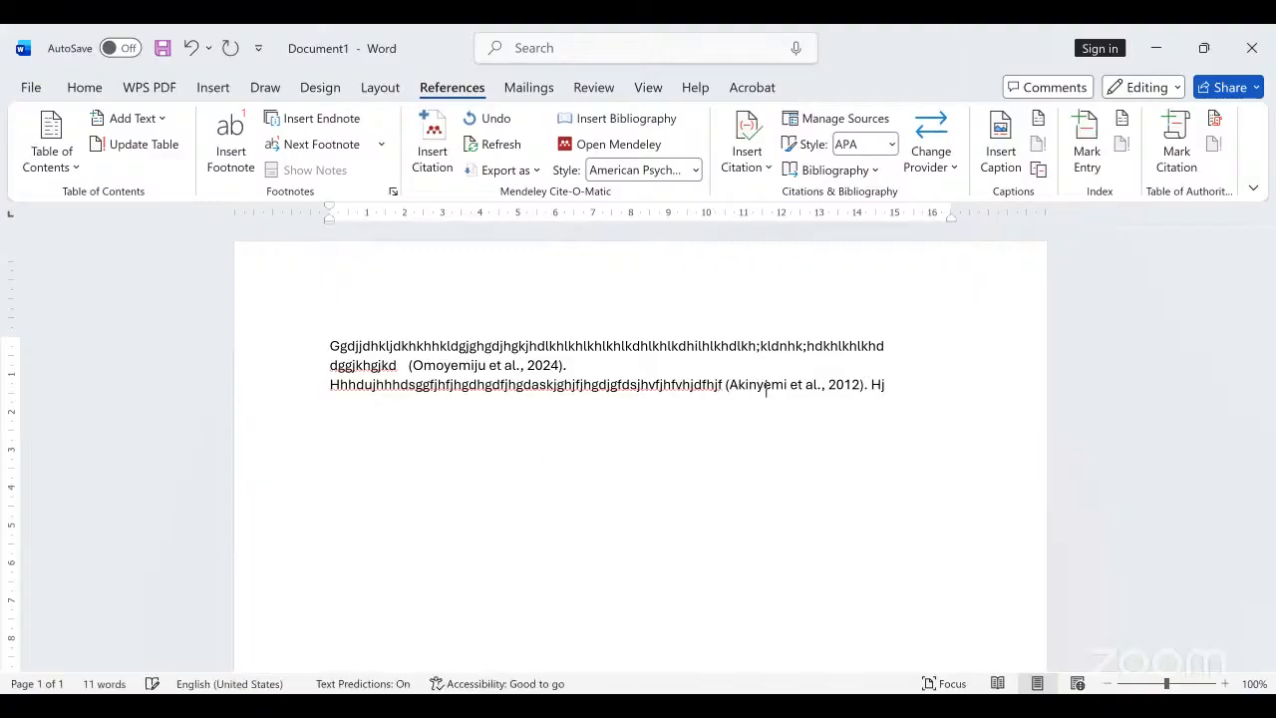
text(hkhdghgdgjhghfhdsfhfghjdshjfhj)
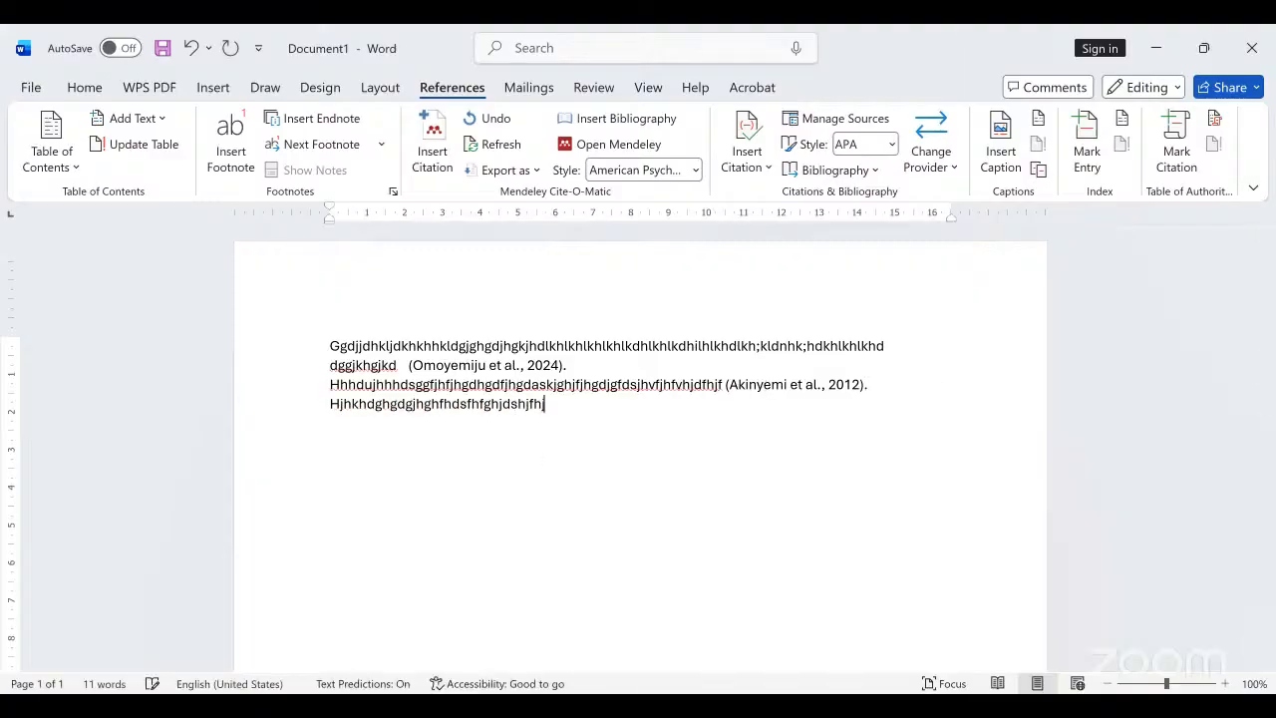
text(fjhksfhjfhfgdjkhfhfkfkhdhjkgkhgfkdfguk)
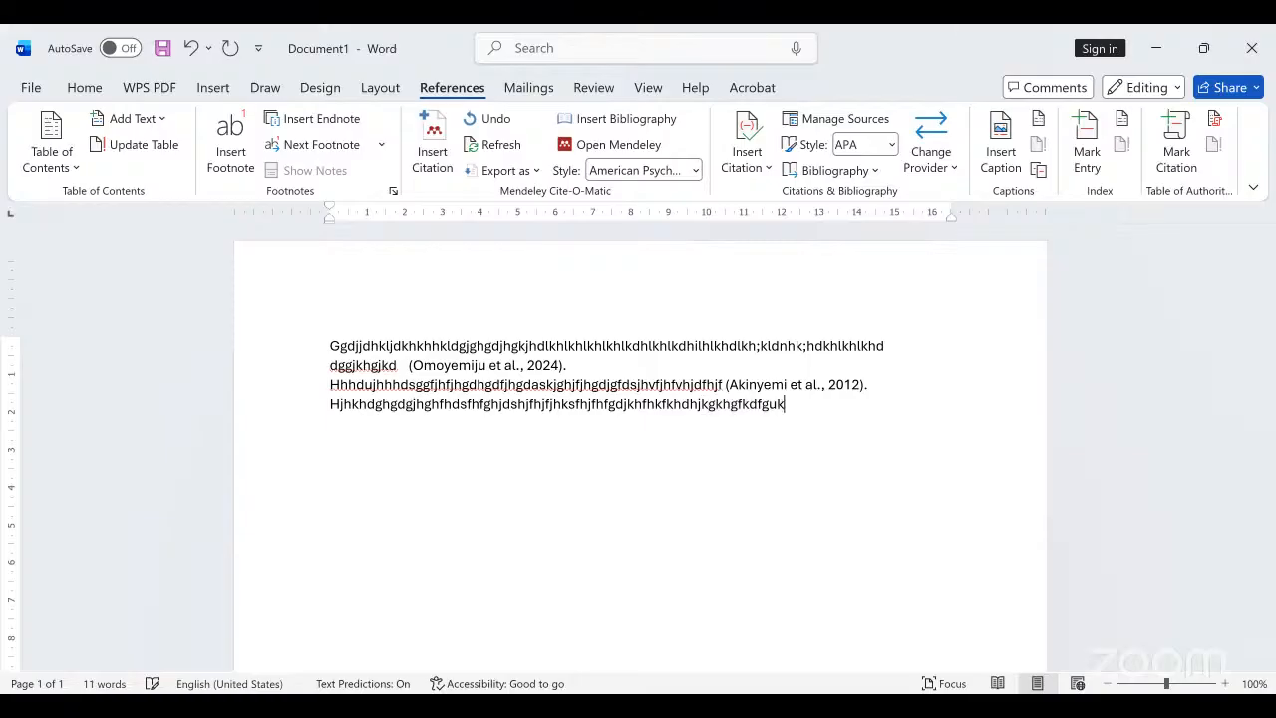
Cite the 2024 "Skipped Generation Households in Nigeria" source to end the third sentence and add a "Bibliography" heading several lines below
click(427, 155)
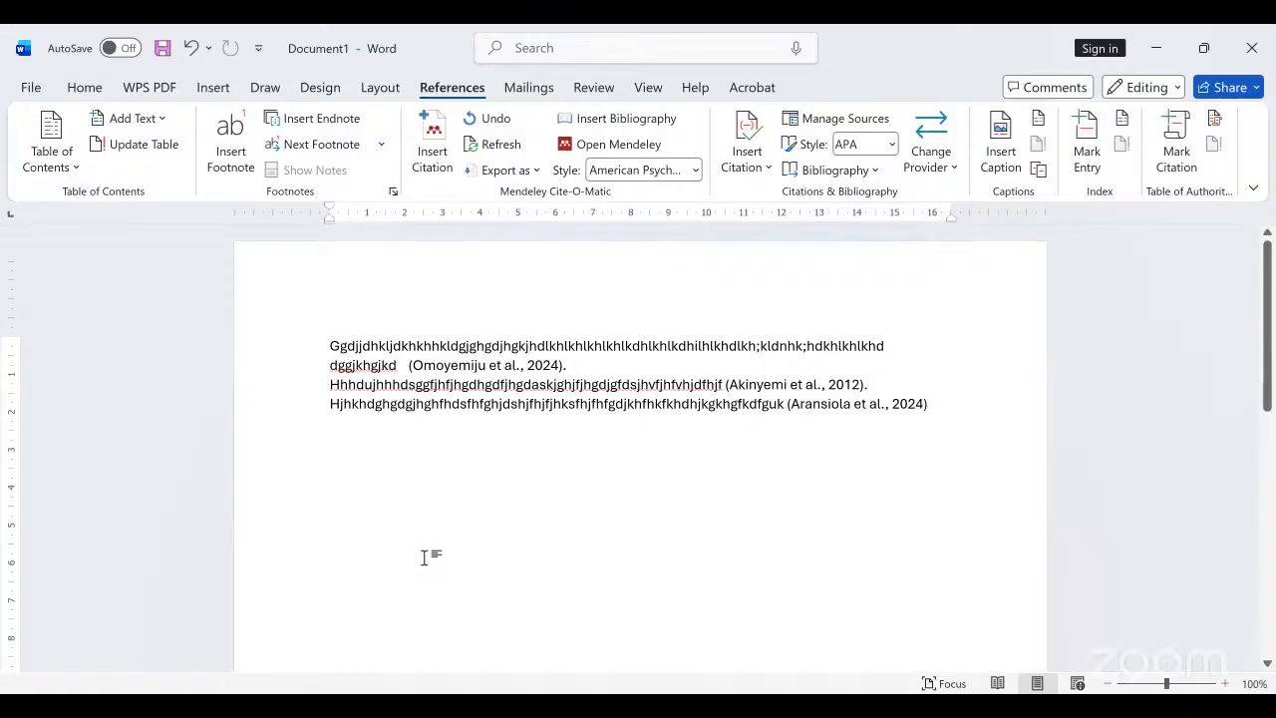
text(.)
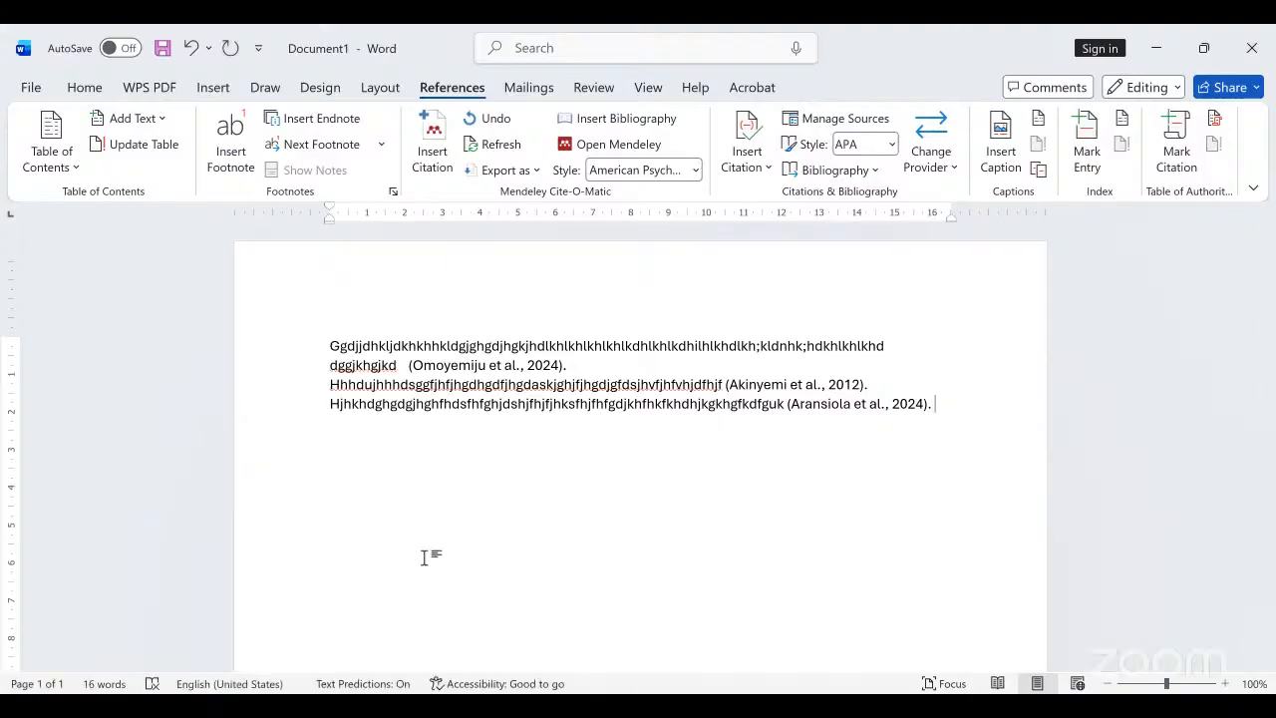
key(Return)
key(Return)
key(Return)
key(Return)
text(Bibliograph)
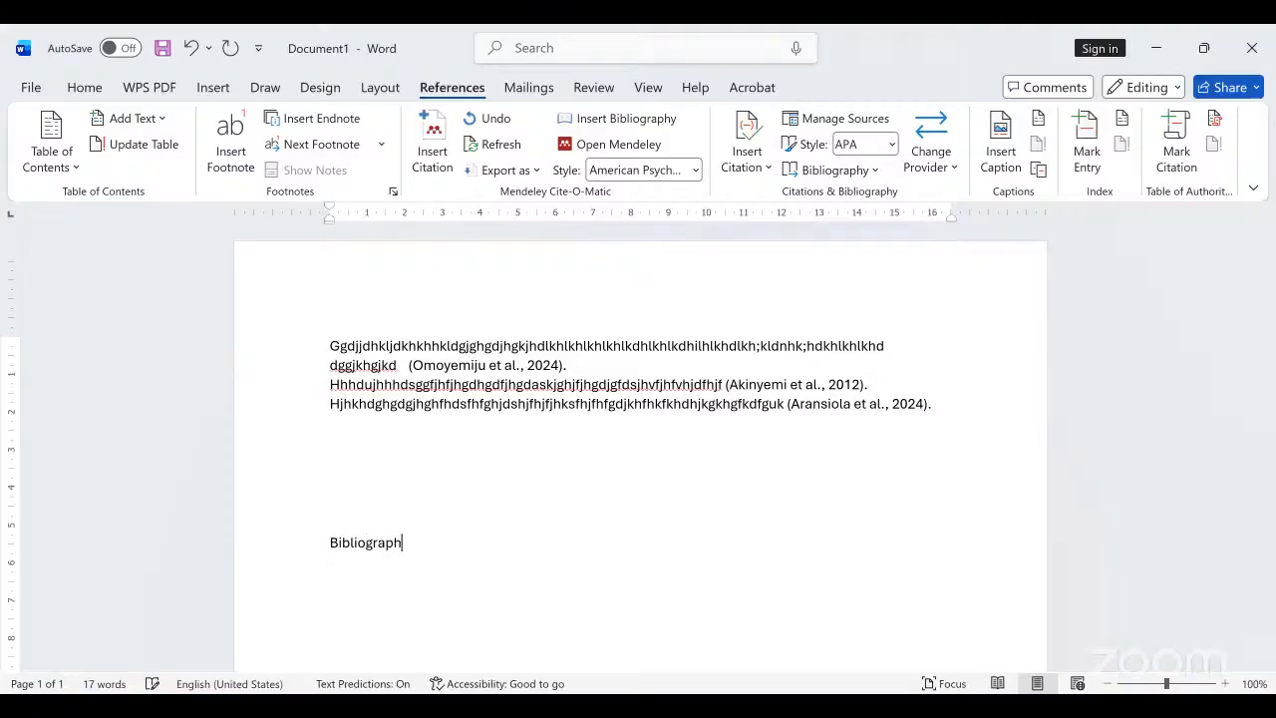
text(y)
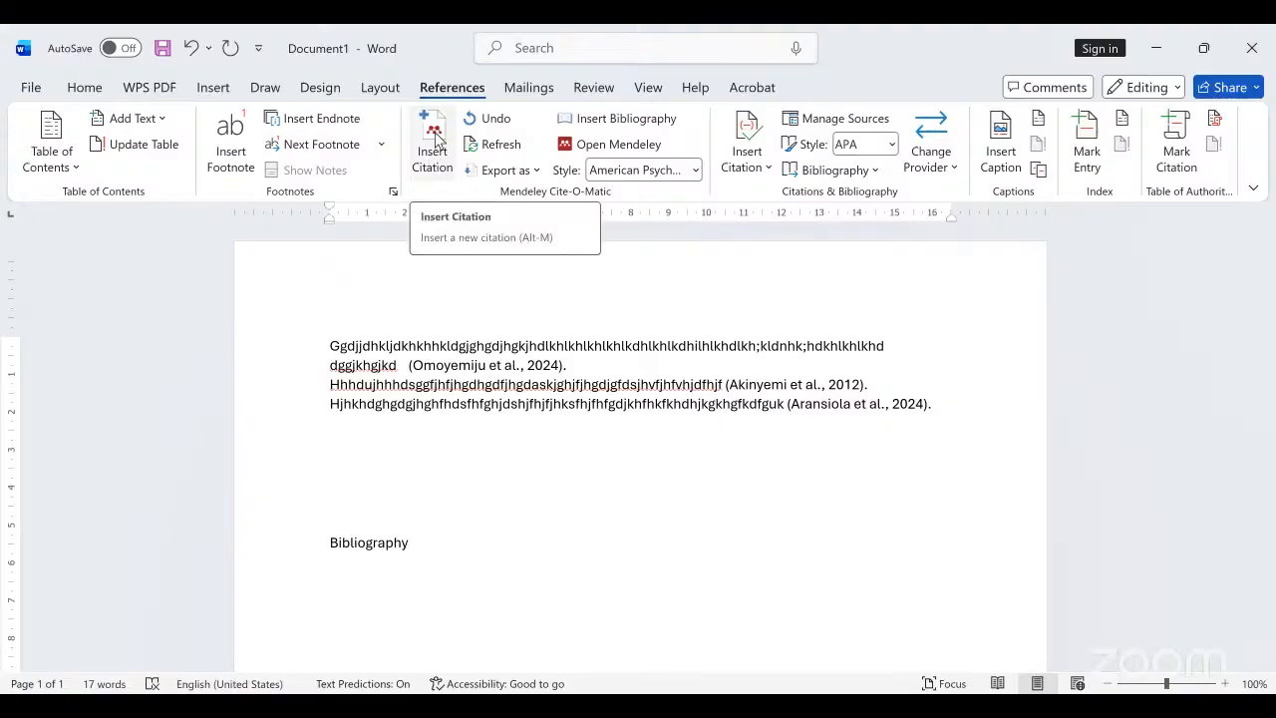
Insert the Mendeley bibliography of the cited sources under the Bibliography heading and review its entries
click(604, 124)
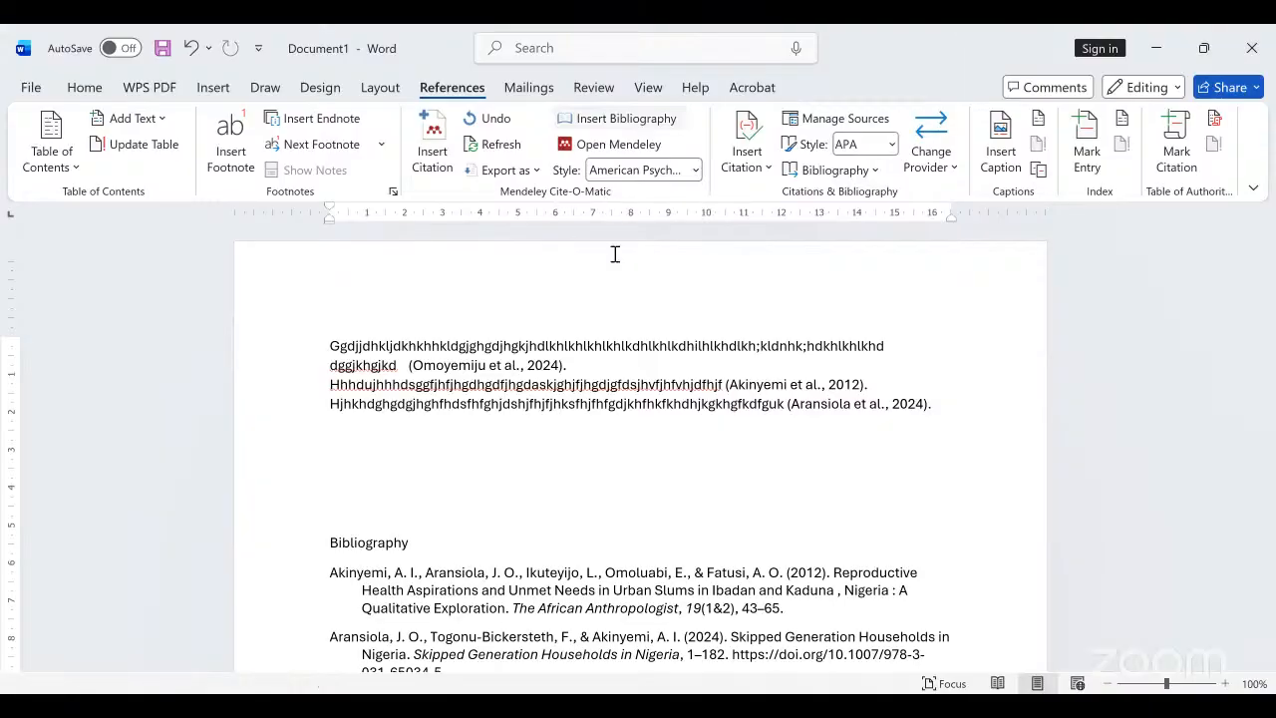
scroll(632, 549, down, 1)
scroll(632, 549, down, 2)
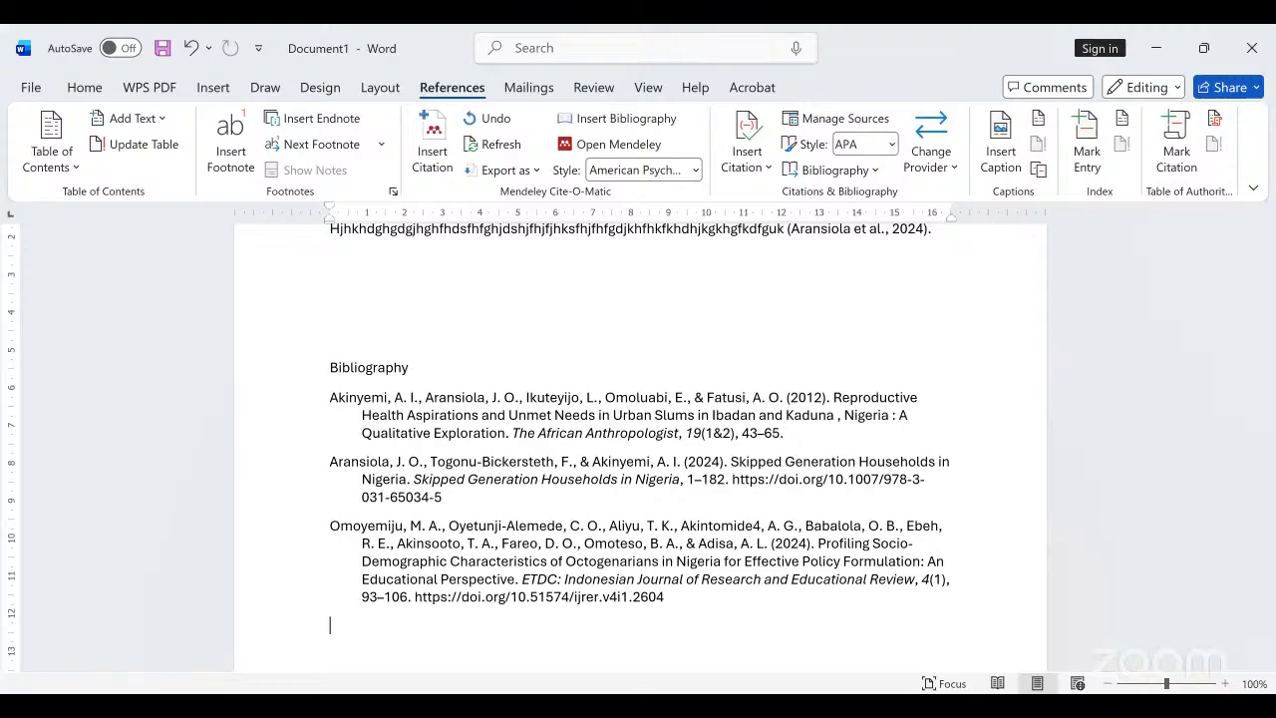
key(alt+Tab)
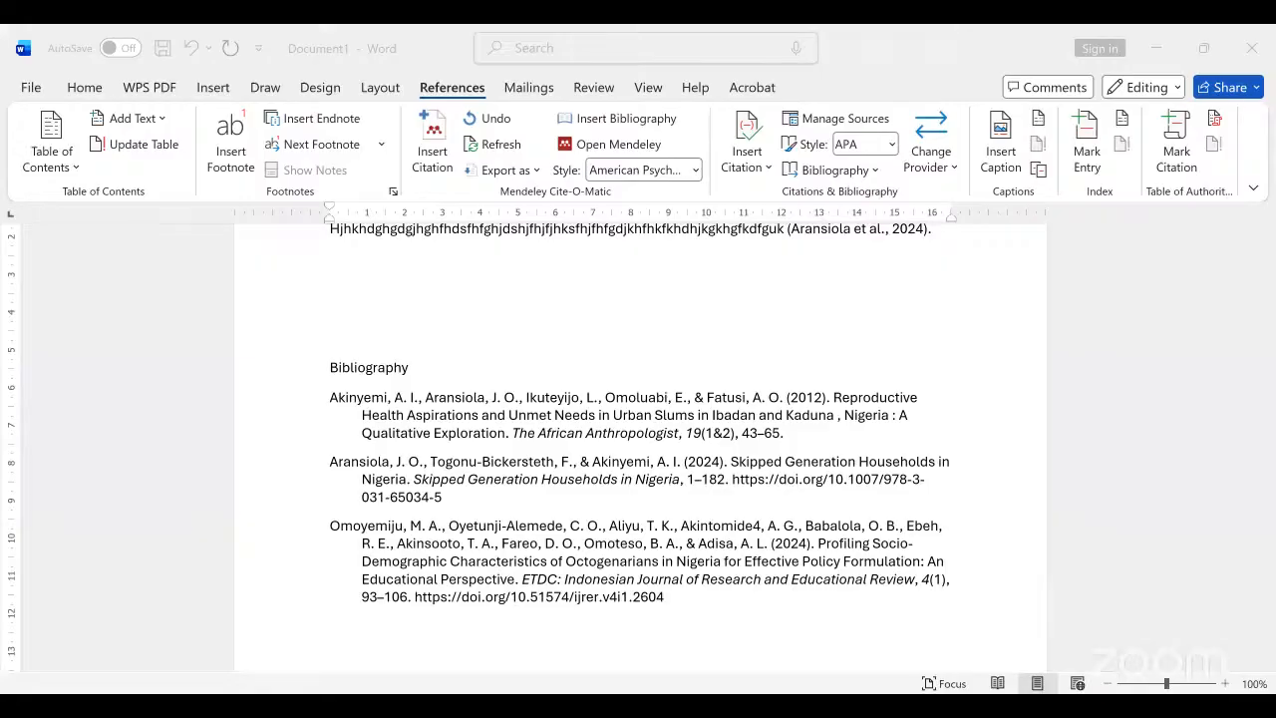
click(923, 504)
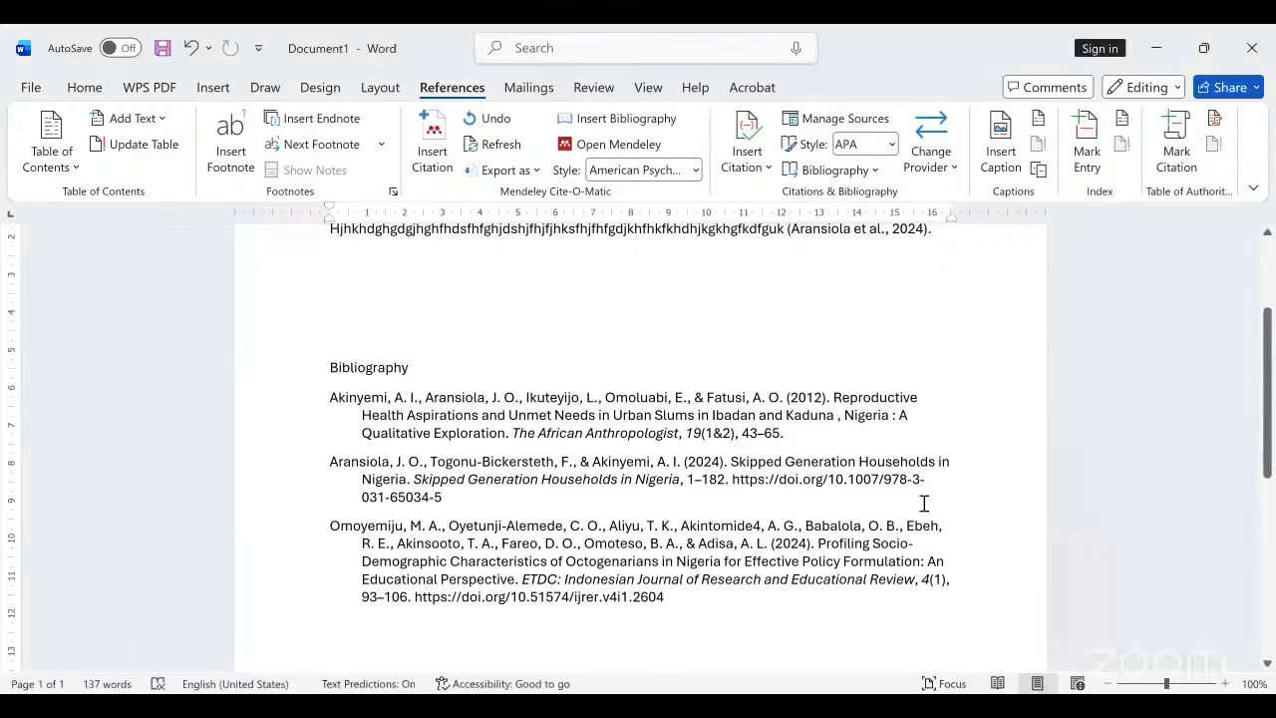
scroll(923, 503, up, 2)
scroll(924, 504, down, 3)
scroll(921, 501, down, 4)
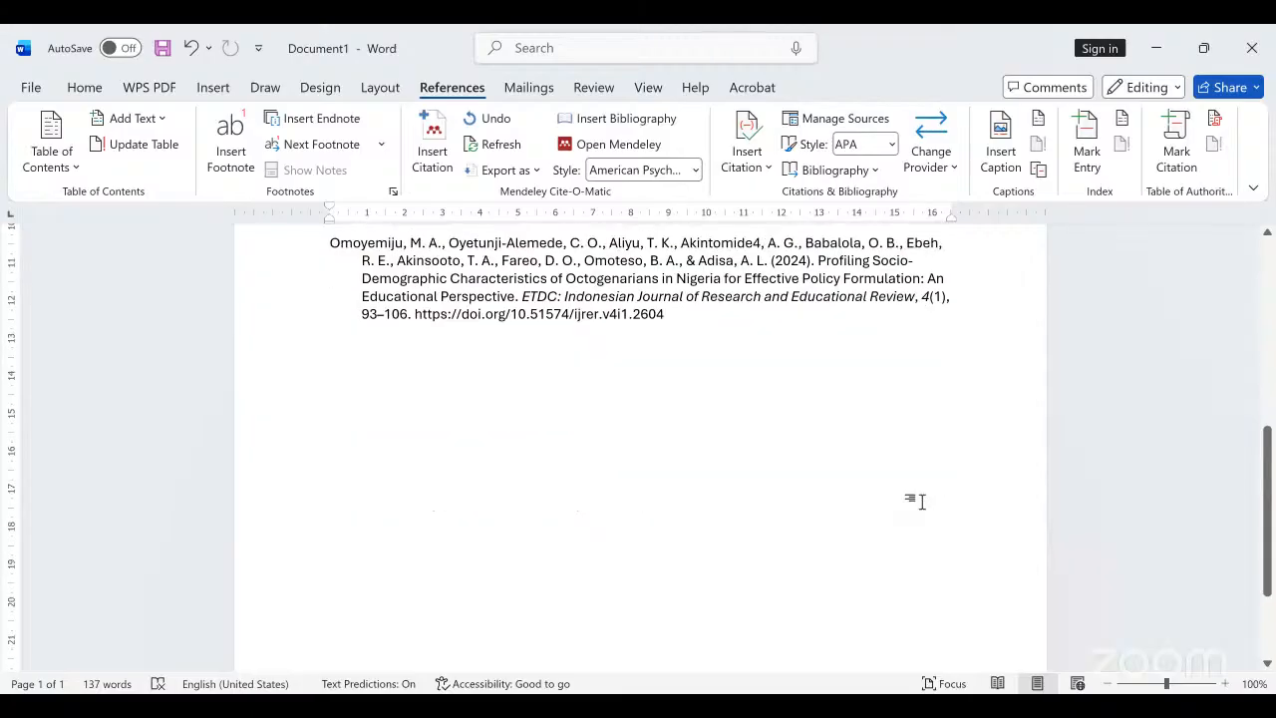